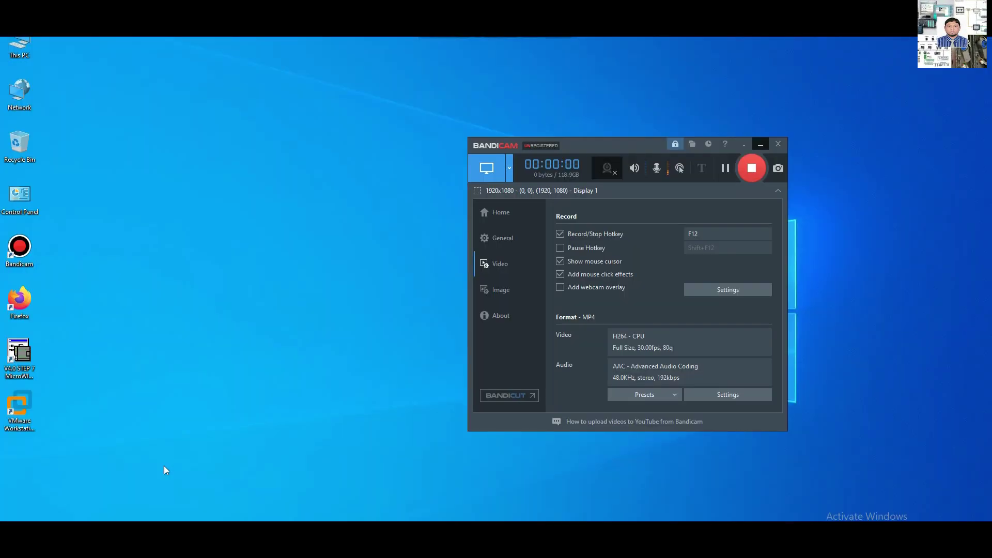
pyautogui.press('F12')
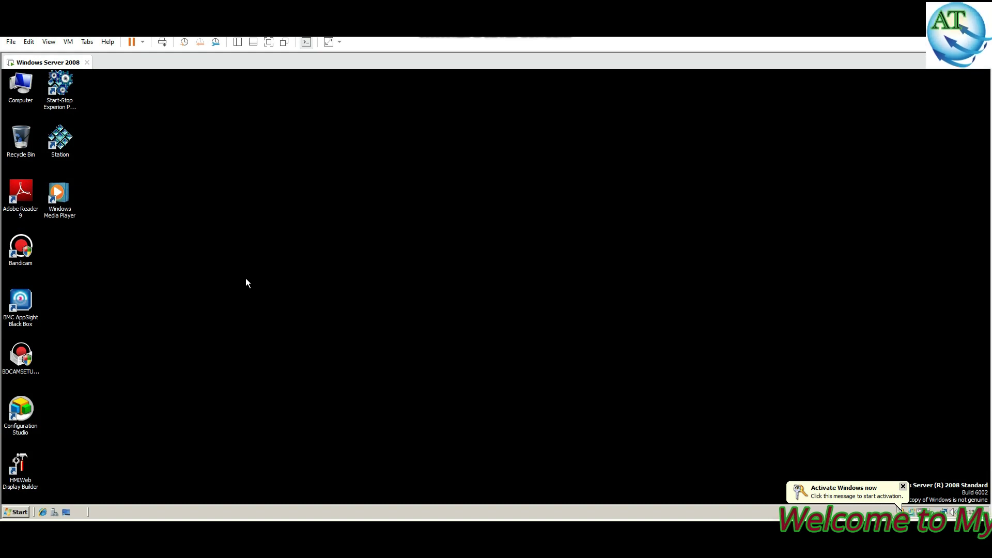
# Launch Configuration Studio and connect to the local Experion PKS server SERVER_109
pyautogui.doubleClick(23, 412)
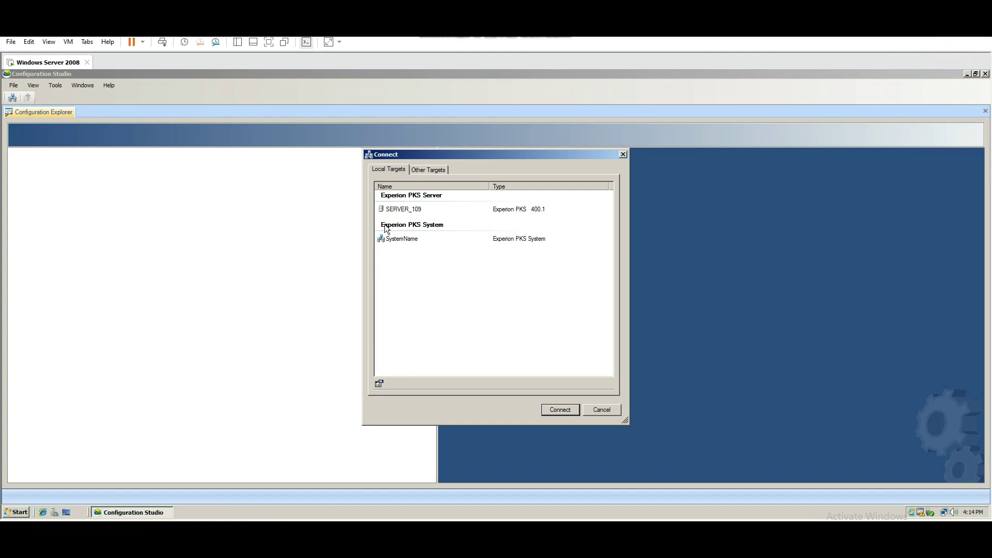
pyautogui.click(405, 211)
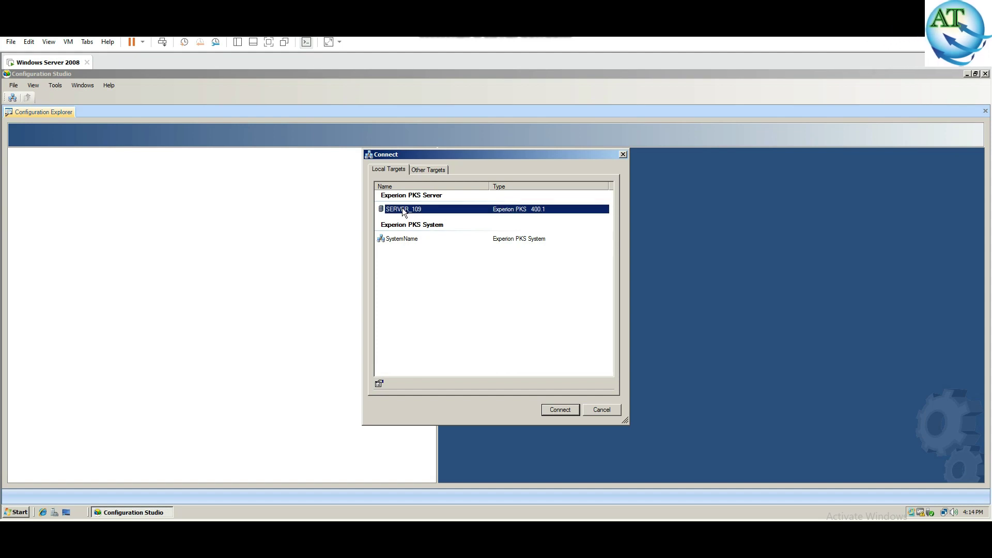
pyautogui.click(561, 411)
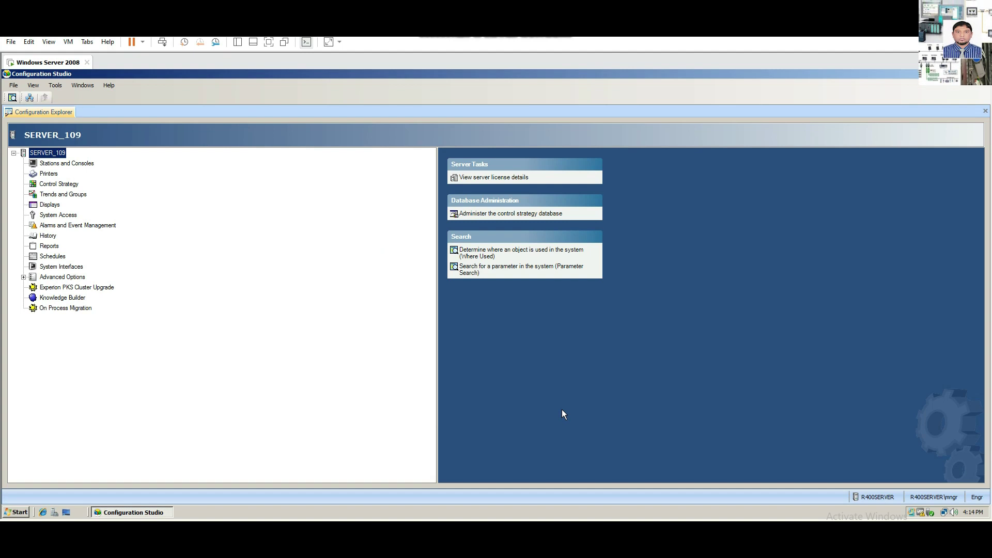
# Open the process control strategies configuration for SERVER_109 and bring Control Builder to the front
pyautogui.click(58, 185)
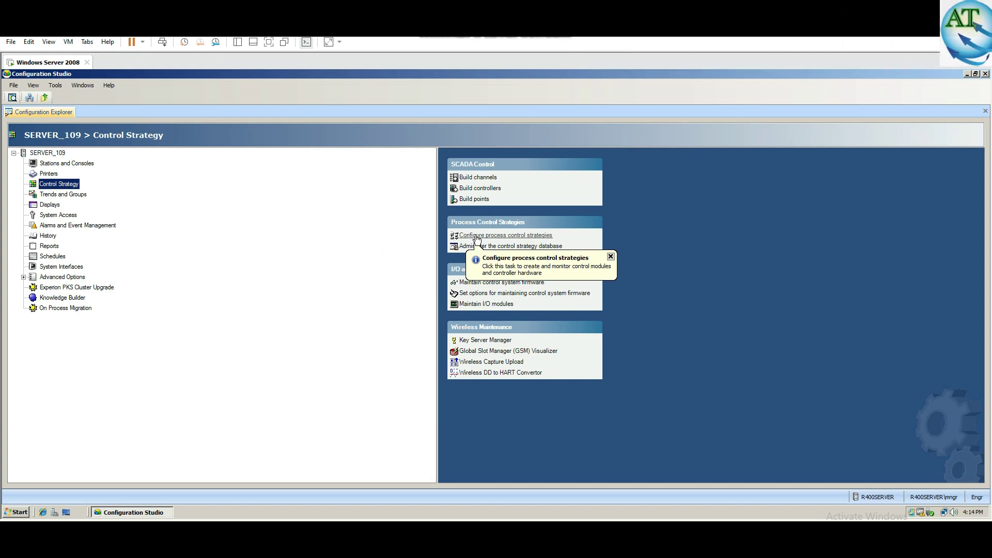
pyautogui.click(478, 236)
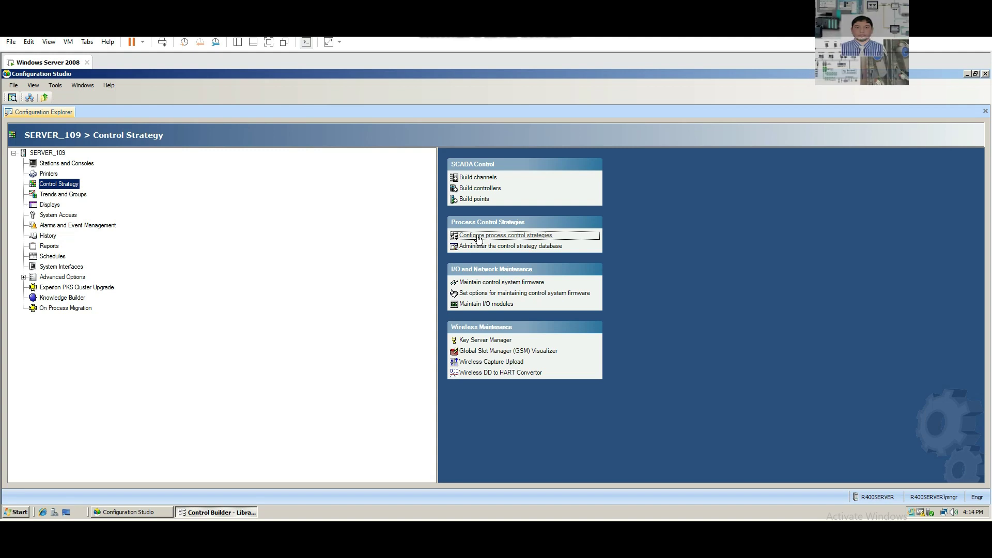
pyautogui.click(218, 510)
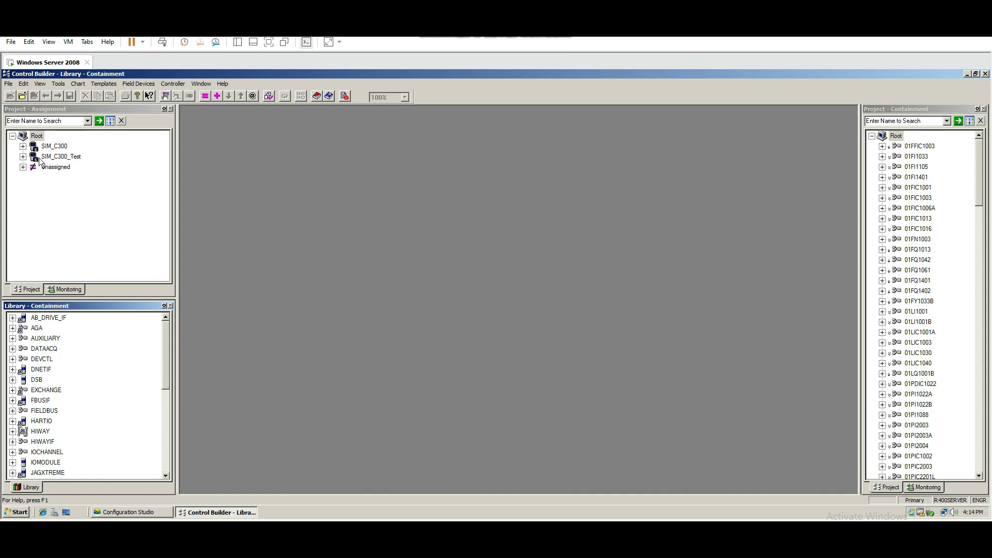
# Expand the SIM_C300_Test controller in the project assignment tree and leave that controller selected
pyautogui.click(52, 147)
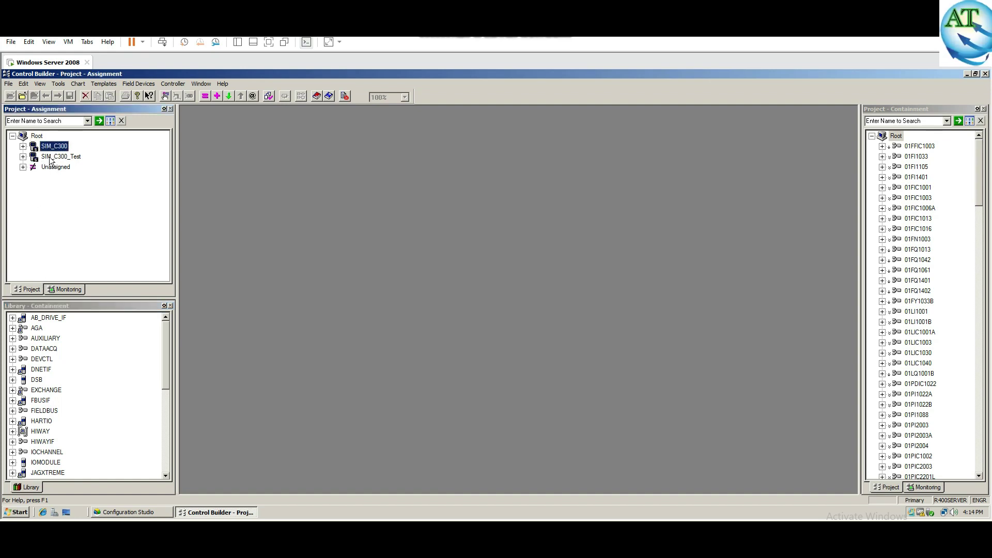
pyautogui.click(47, 157)
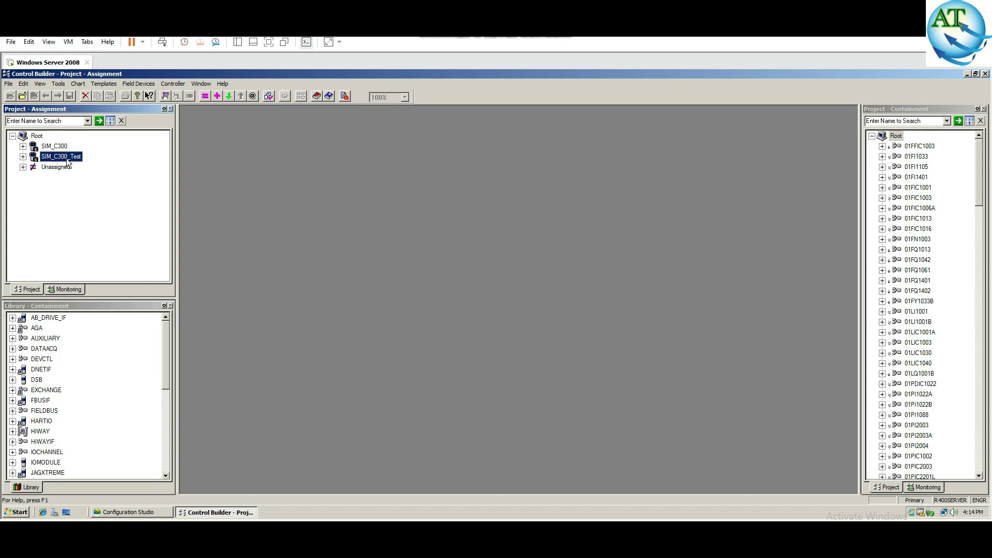
pyautogui.click(22, 157)
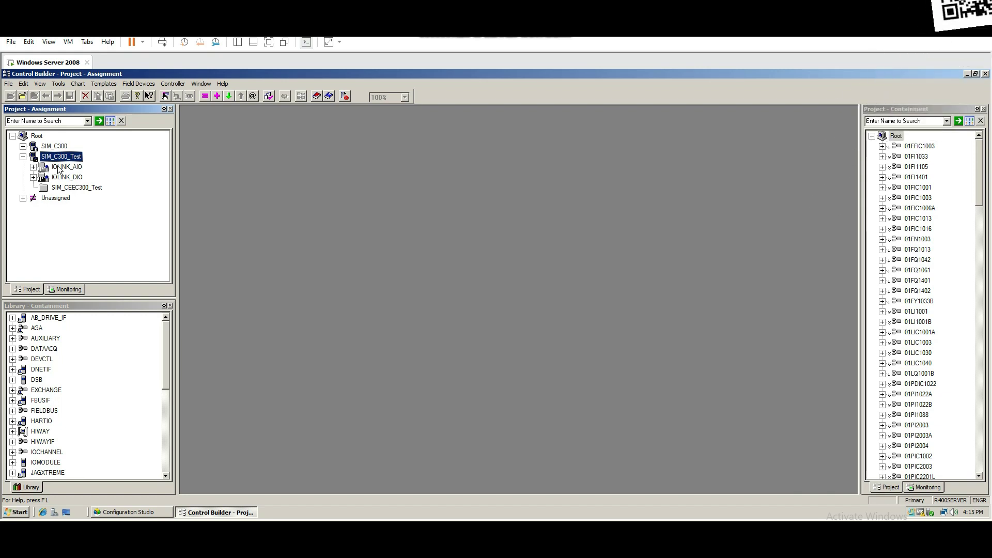
pyautogui.click(77, 187)
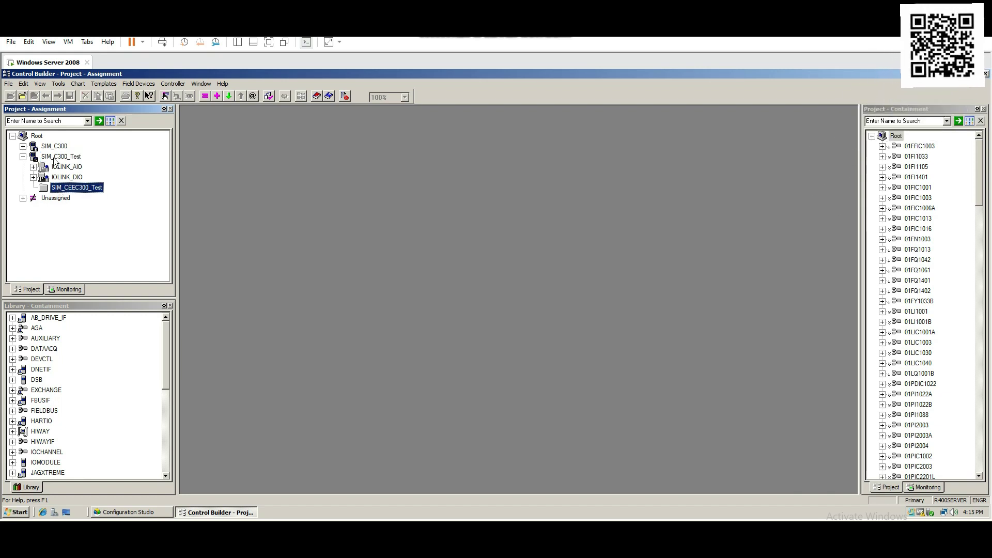
pyautogui.click(54, 158)
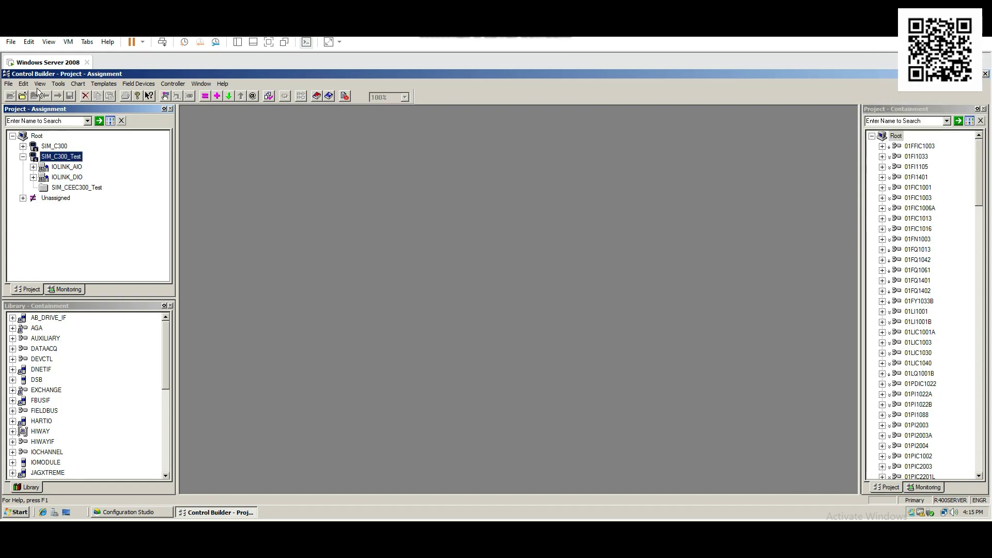
# Create a new control module in the project and enlarge its chart window to fill the workspace
pyautogui.click(9, 83)
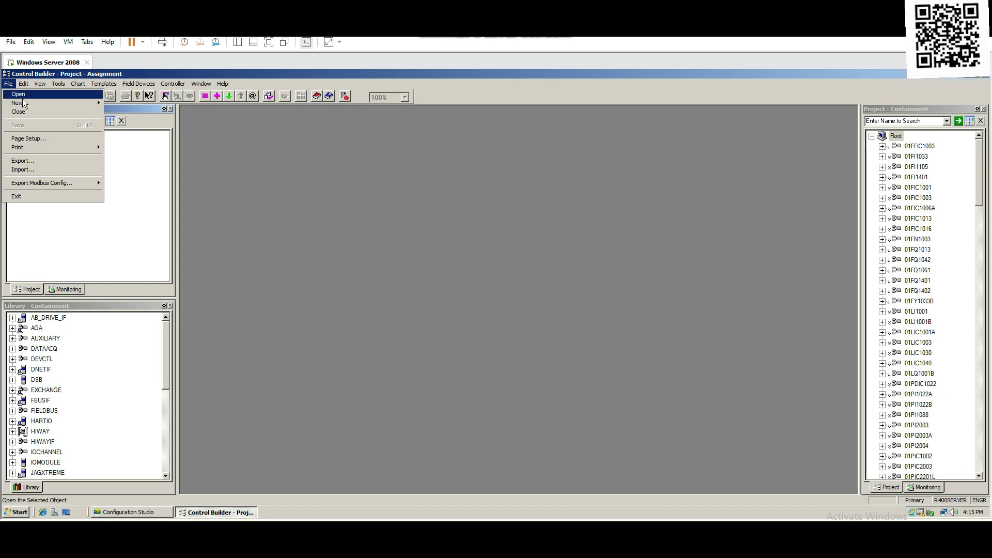
pyautogui.moveTo(29, 103)
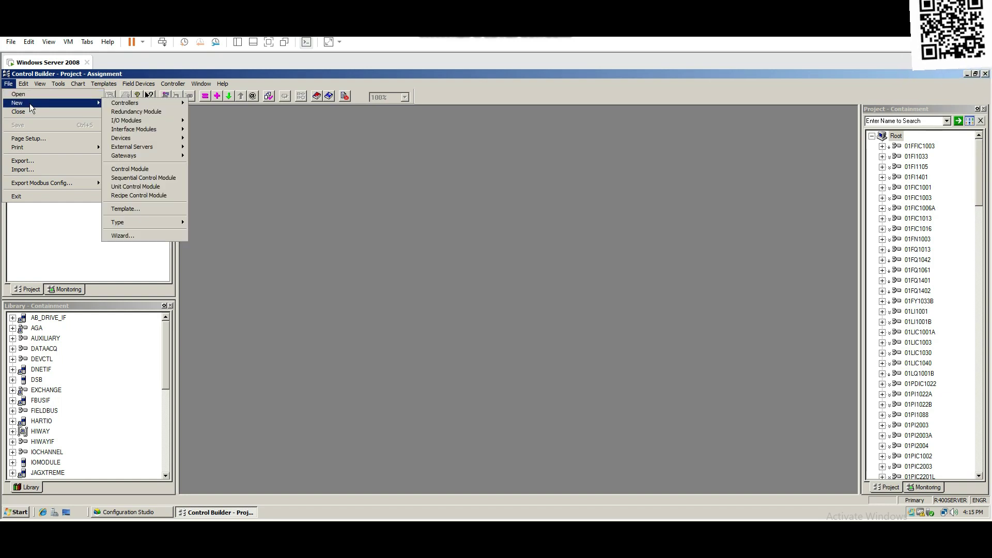
pyautogui.click(138, 166)
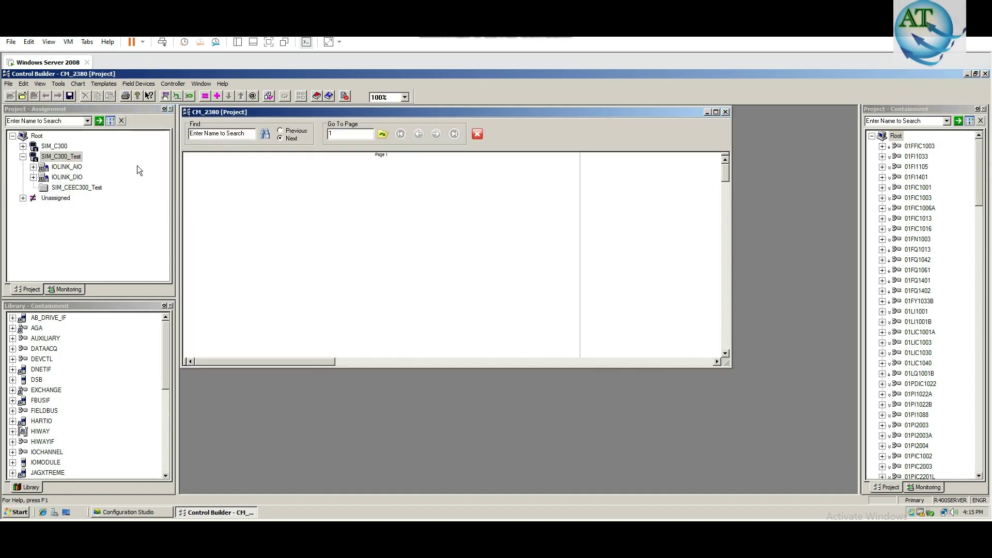
pyautogui.click(717, 112)
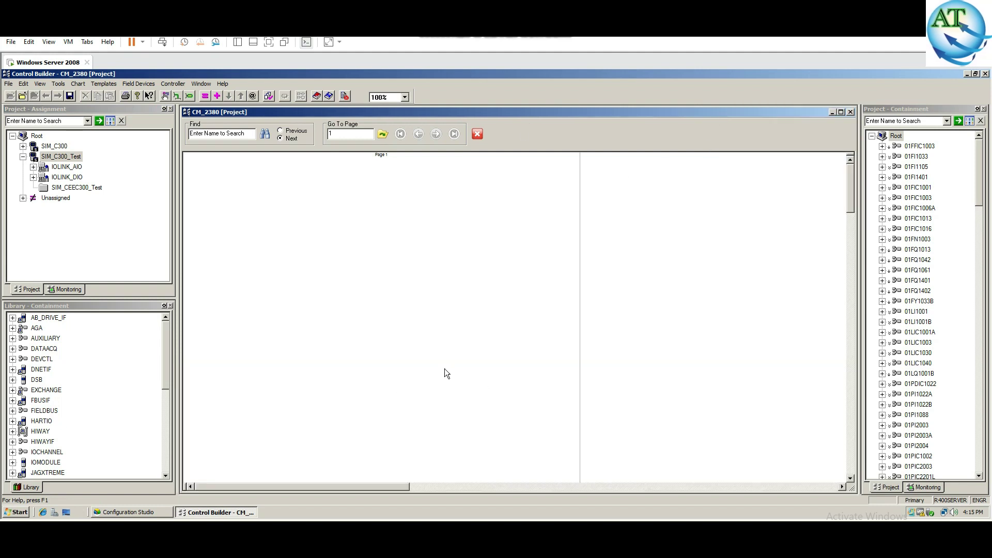
# Open the new control module's block parameters and set its tag name to 01TT1001
pyautogui.doubleClick(461, 291)
pyautogui.moveTo(529, 116); pyautogui.dragTo(525, 198)
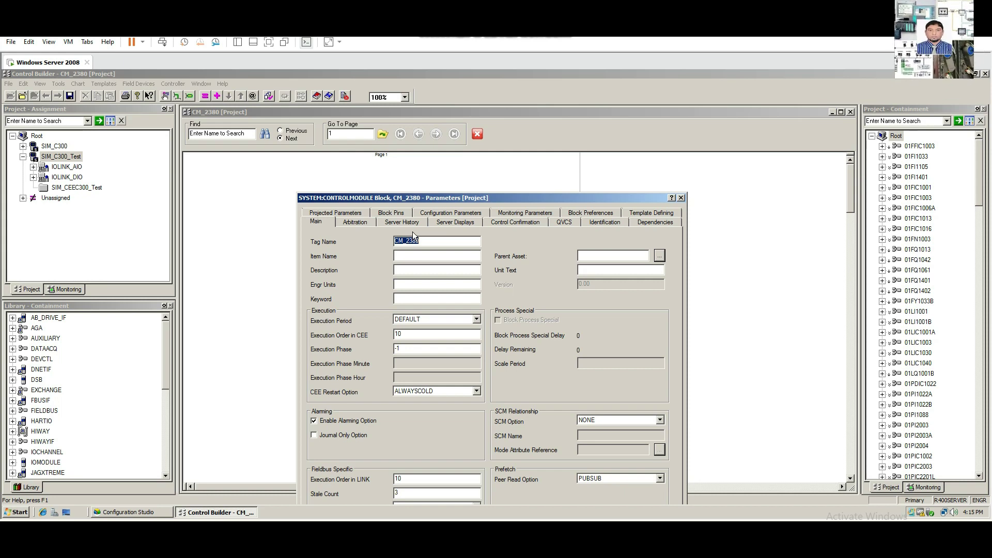
pyautogui.press('Tab')
pyautogui.hotkey('shift', 'Tab')
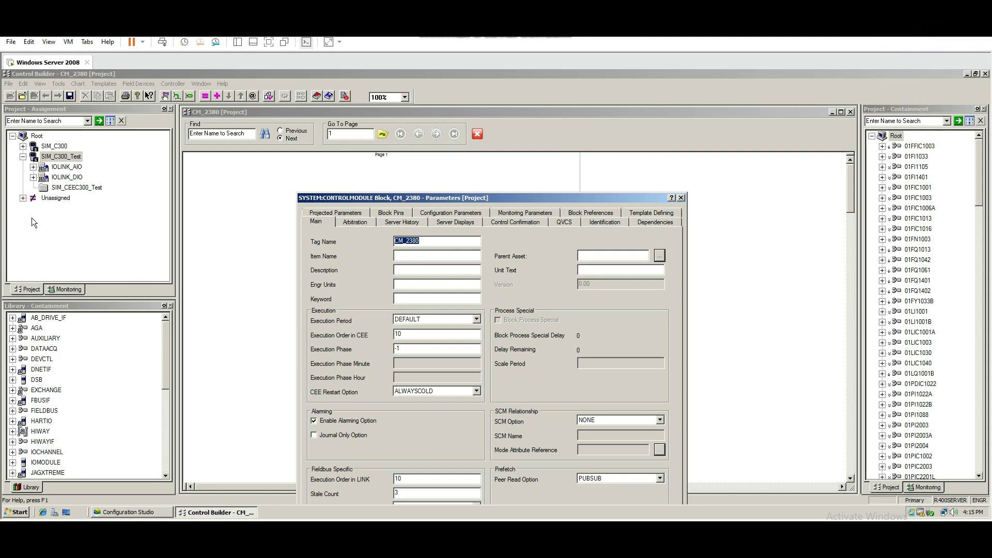
pyautogui.click(430, 242)
pyautogui.press('BackSpace')
pyautogui.press('BackSpace')
pyautogui.press('BackSpace')
pyautogui.press('BackSpace')
pyautogui.write('01')
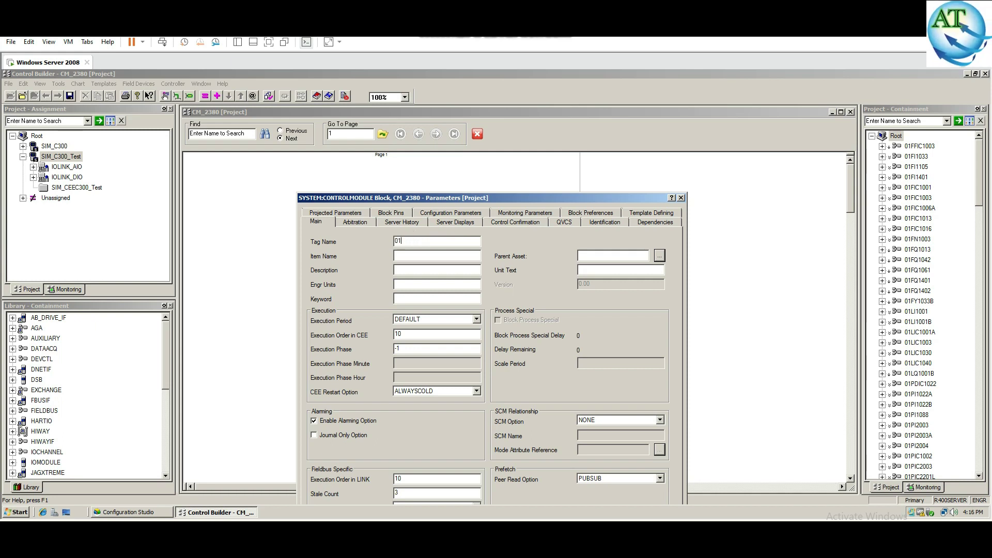
pyautogui.write('TT1001')
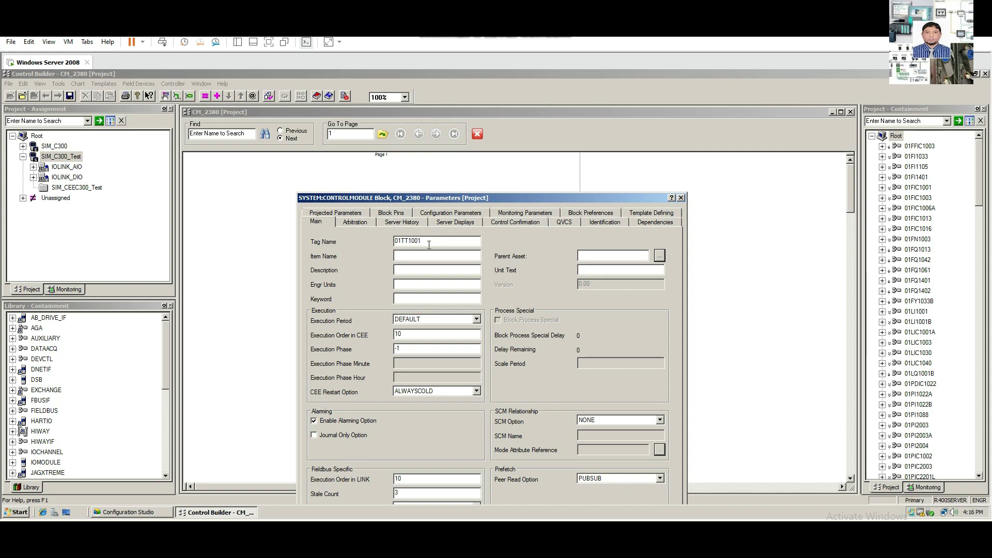
# Copy the tag name 01TT1001 into the control module's item name
pyautogui.moveTo(430, 244); pyautogui.dragTo(386, 240)
pyautogui.hotkey('ctrl', 'c')
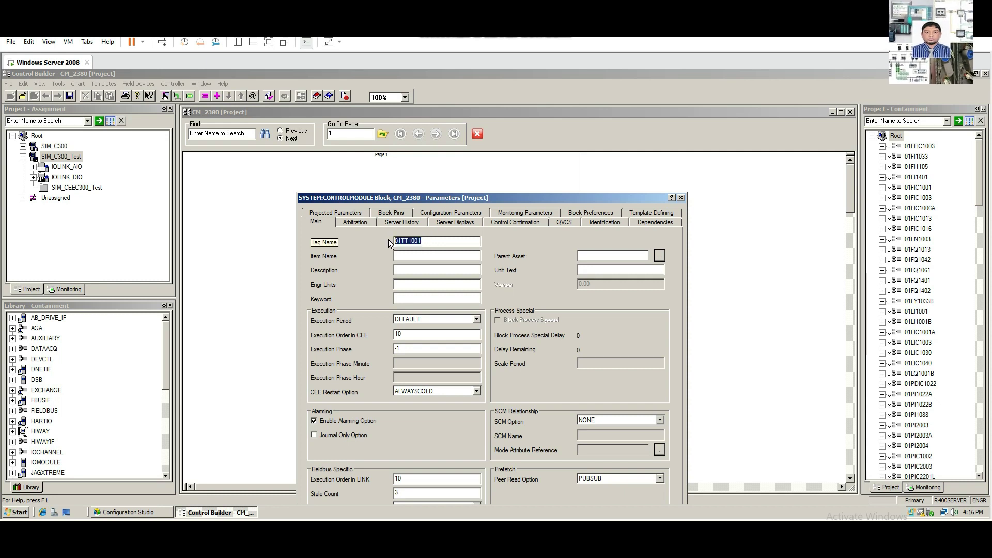
pyautogui.click(413, 256)
pyautogui.hotkey('ctrl', 'v')
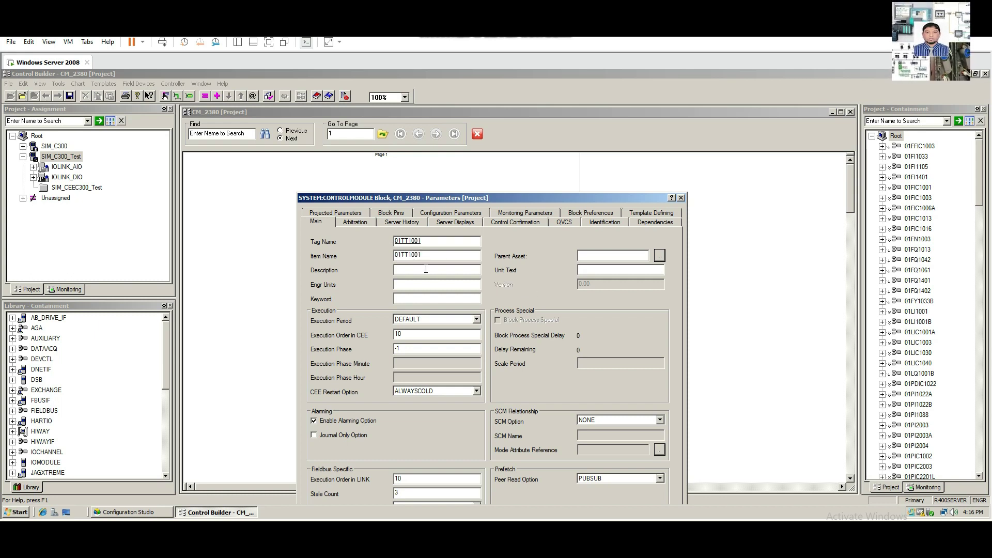
# Enter "V909 Temeperature Transmitter" as the control module's description and "Degree" as its engineering units
pyautogui.click(425, 269)
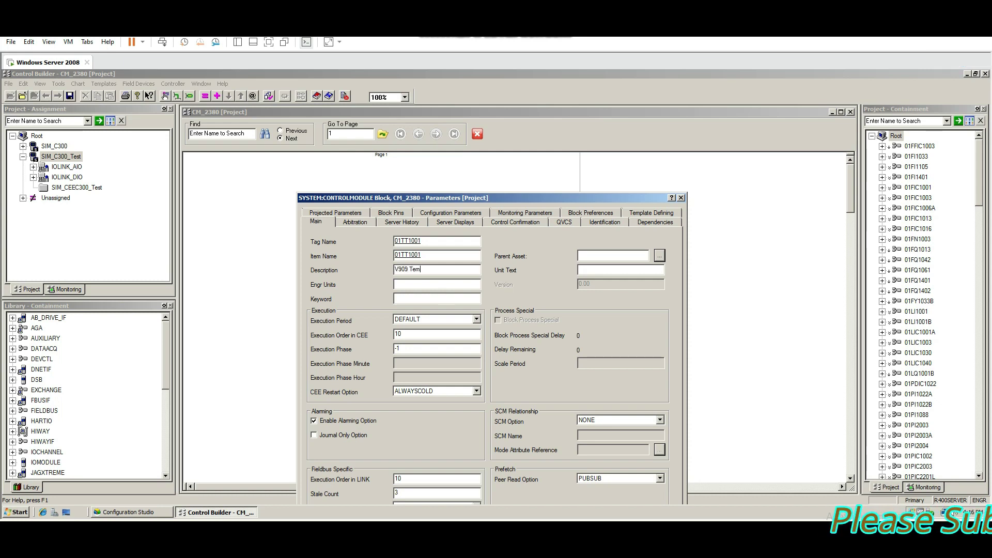
pyautogui.write('eperature Transmitter')
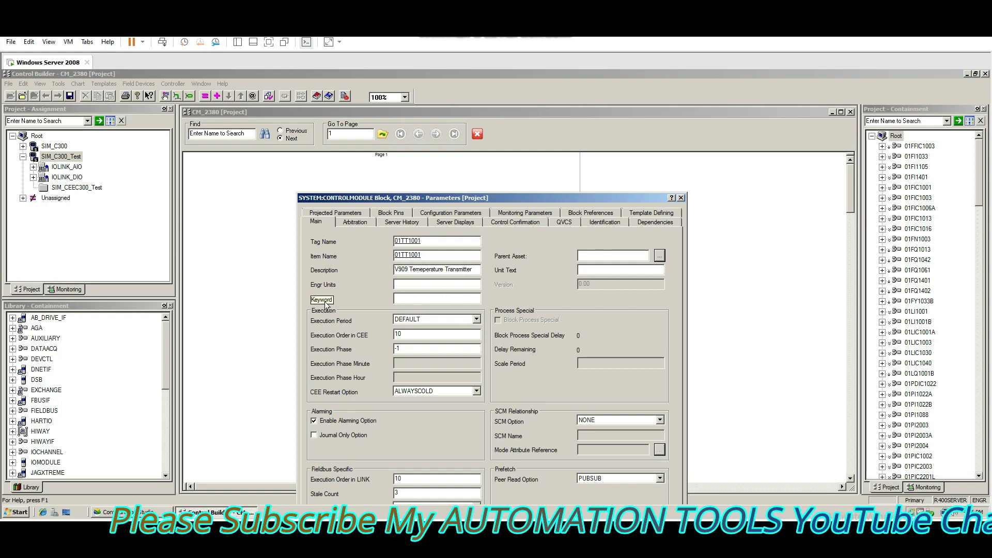
pyautogui.click(404, 286)
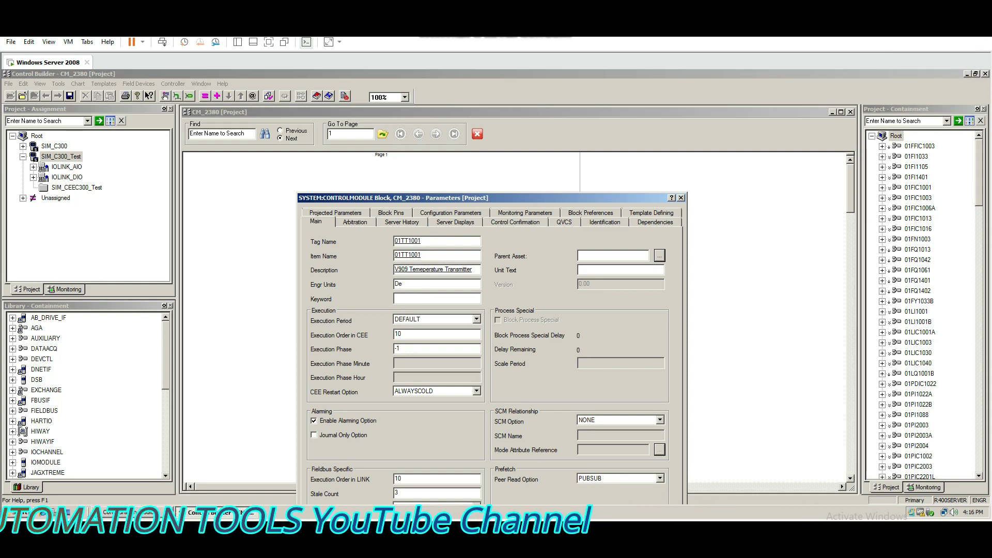
pyautogui.write('Degree')
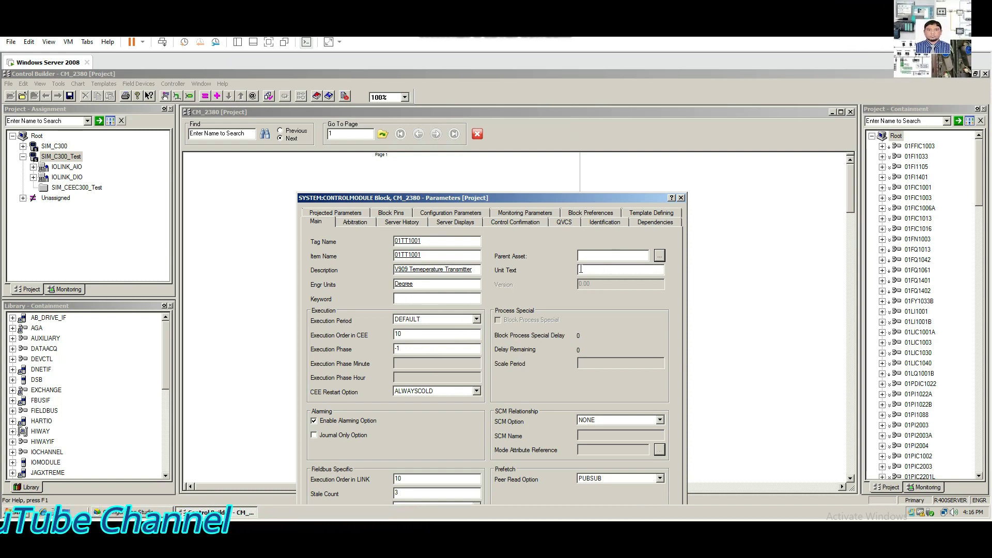
# Assign the Ammonia asset as the control module's parent asset
pyautogui.click(511, 258)
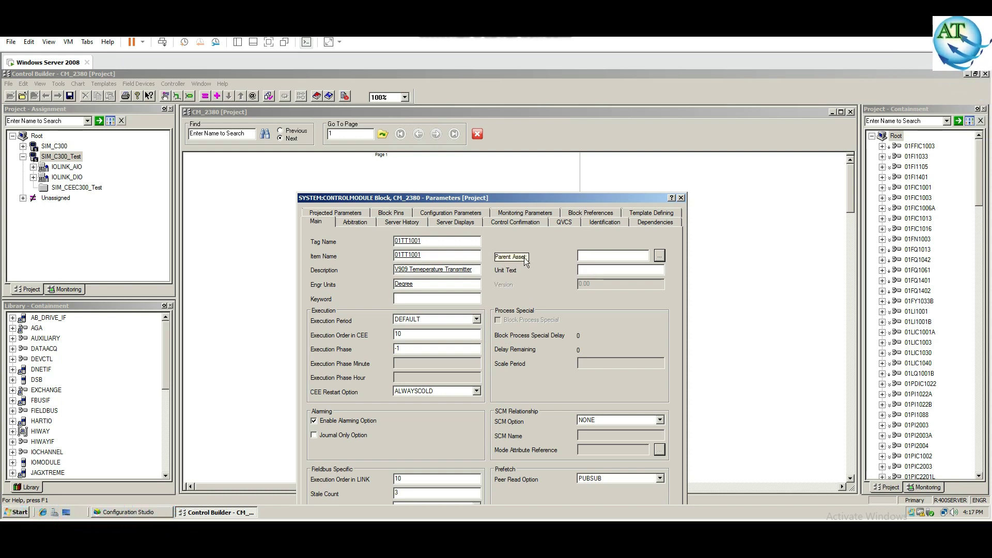
pyautogui.press('Tab')
pyautogui.click(521, 261)
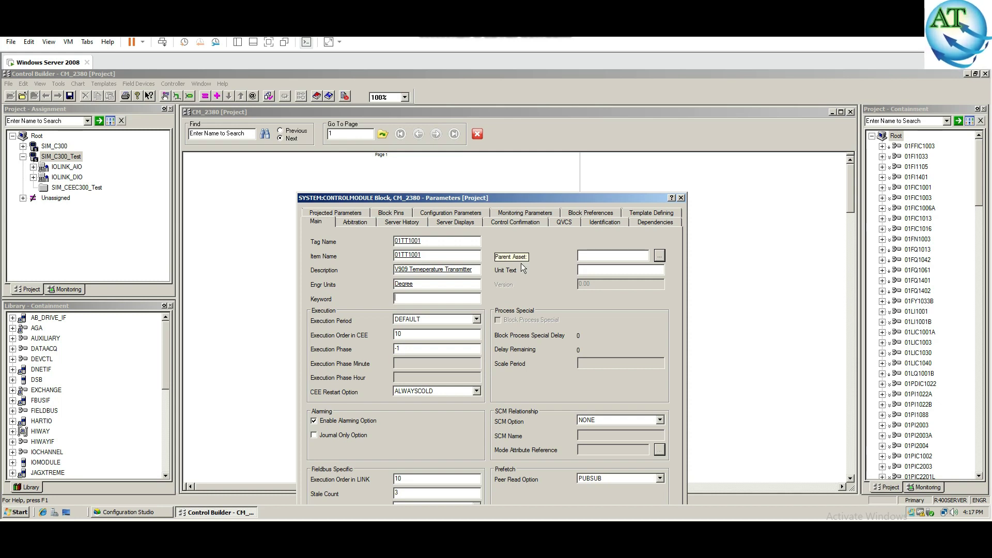
pyautogui.click(522, 263)
pyautogui.click(659, 255)
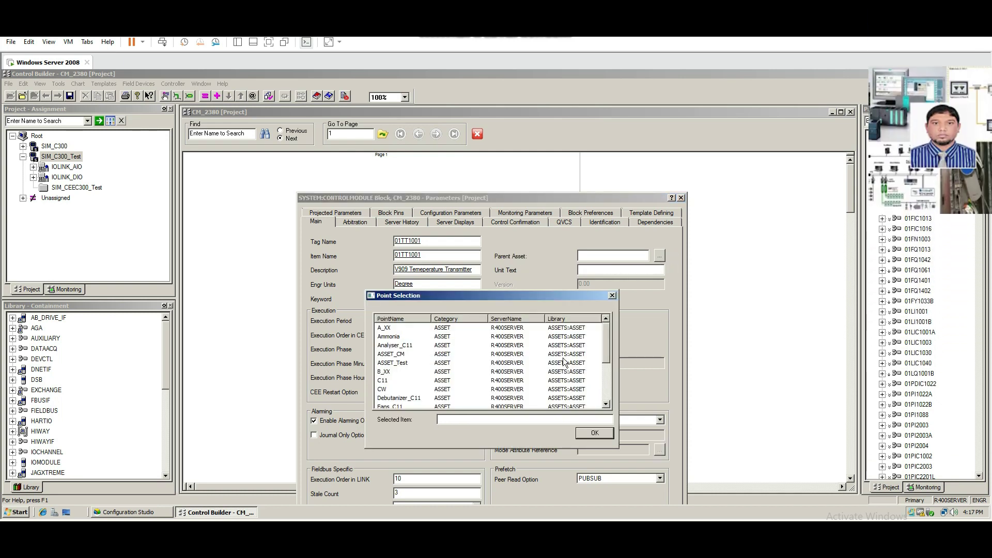
pyautogui.moveTo(606, 340)
pyautogui.mouseDown()
pyautogui.moveTo(610, 390)
pyautogui.moveTo(610, 323)
pyautogui.mouseUp()
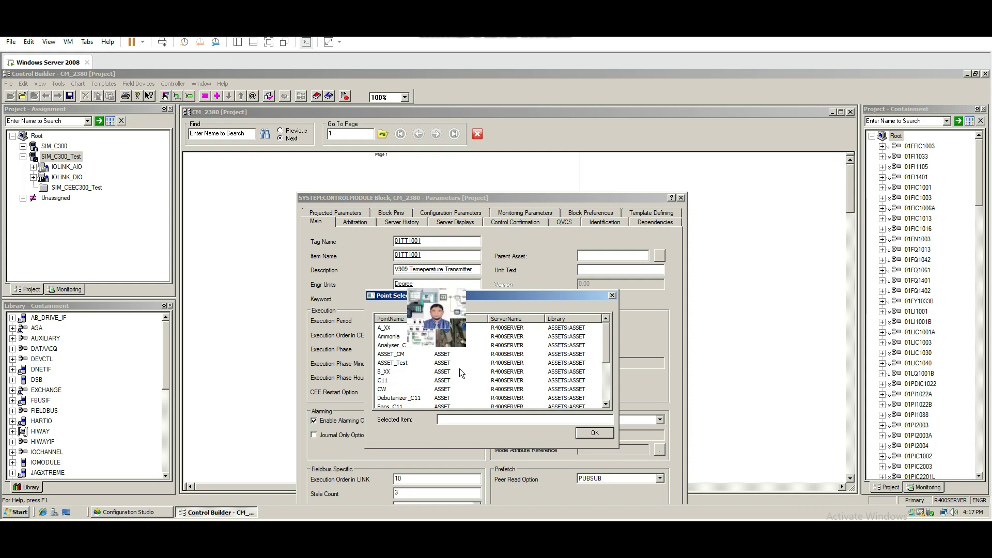
pyautogui.scroll(-1, 606, 340)
pyautogui.scroll(1, 609, 365)
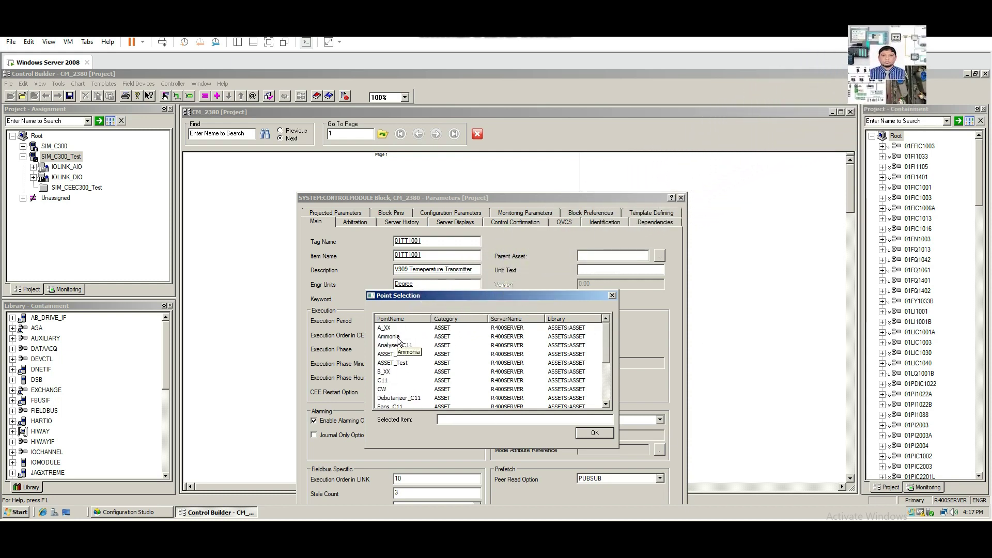
pyautogui.click(405, 337)
pyautogui.click(589, 434)
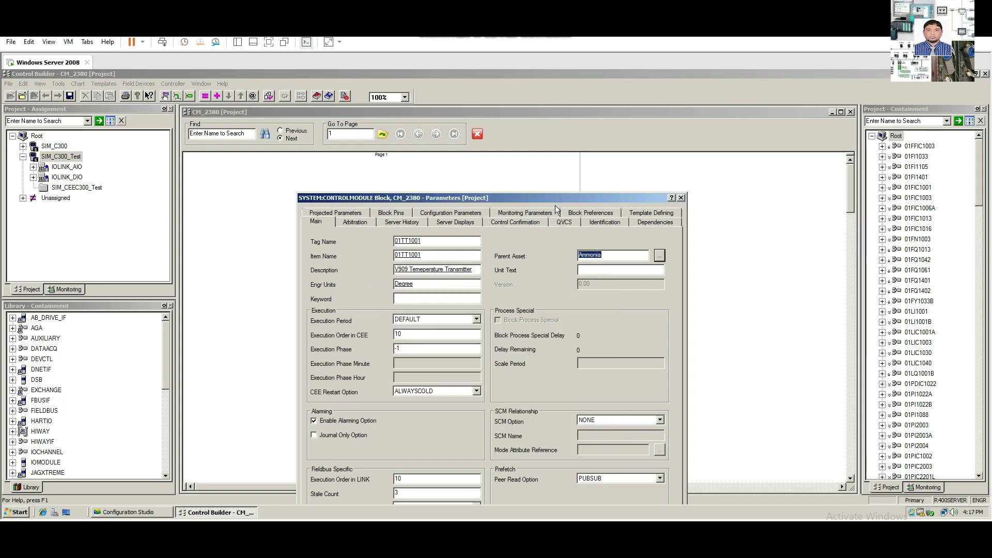
# View the control module's arbitration settings and its configuration parameters
pyautogui.moveTo(552, 199); pyautogui.dragTo(572, 167)
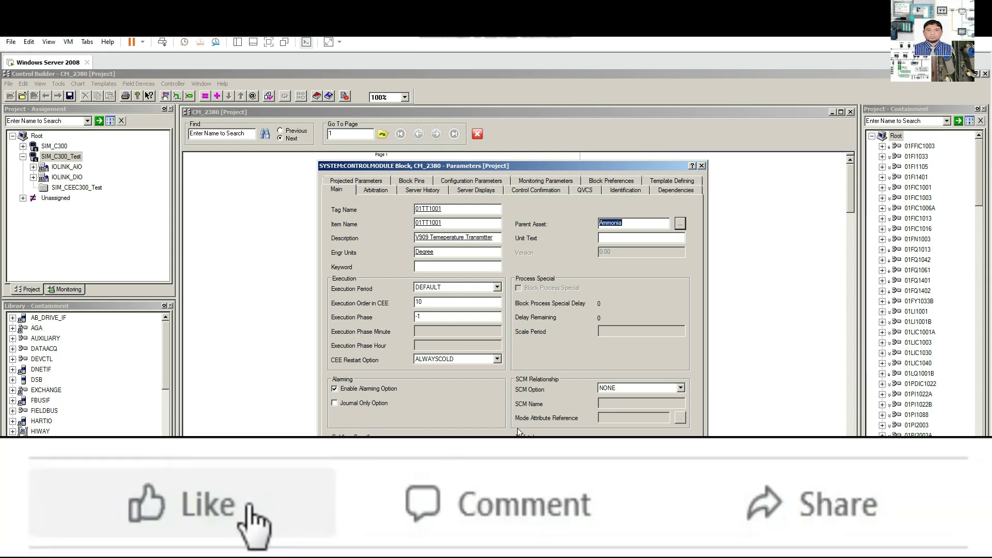
pyautogui.click(381, 190)
pyautogui.hotkey('ctrl', 'shift', 'Tab')
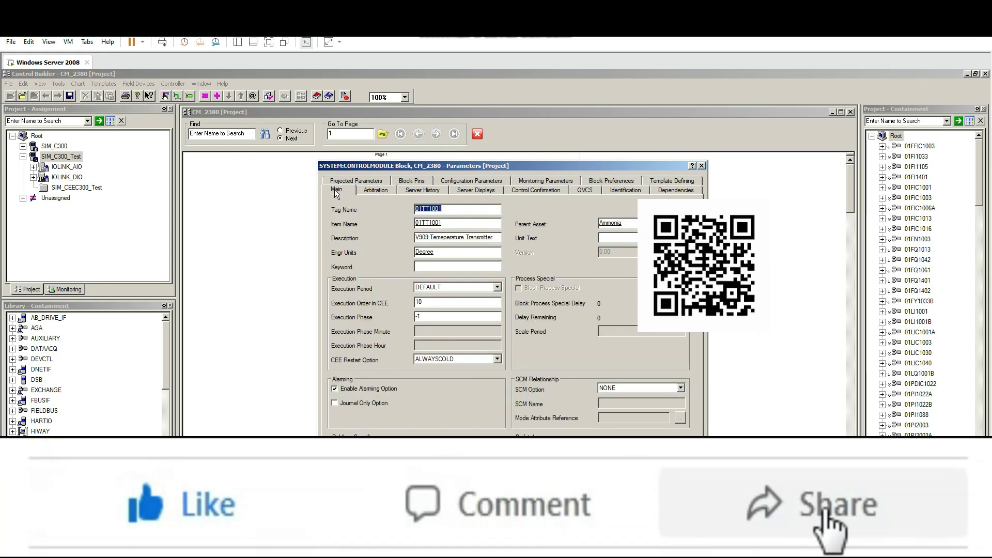
pyautogui.click(470, 187)
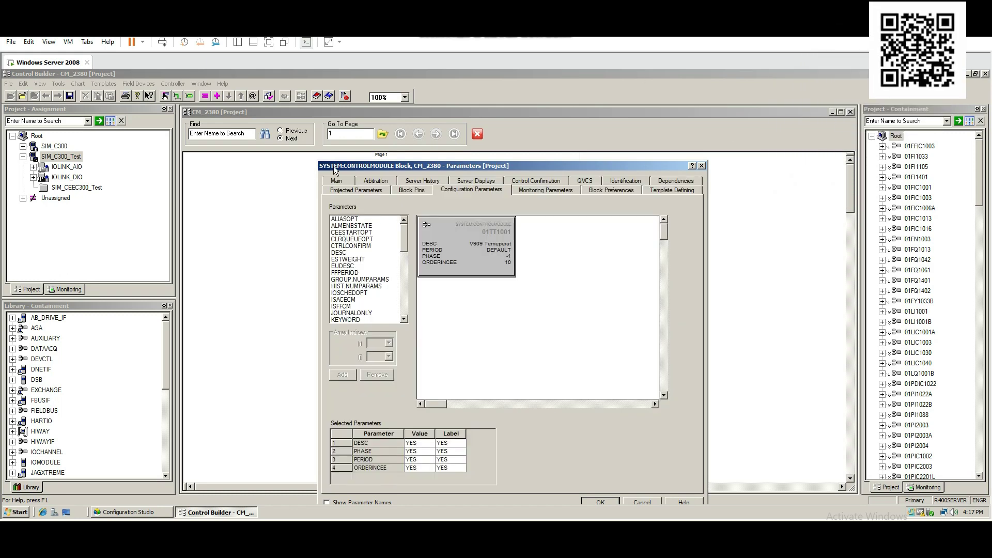
# Return to the control module's main settings and accept its parameters
pyautogui.click(339, 188)
pyautogui.click(337, 181)
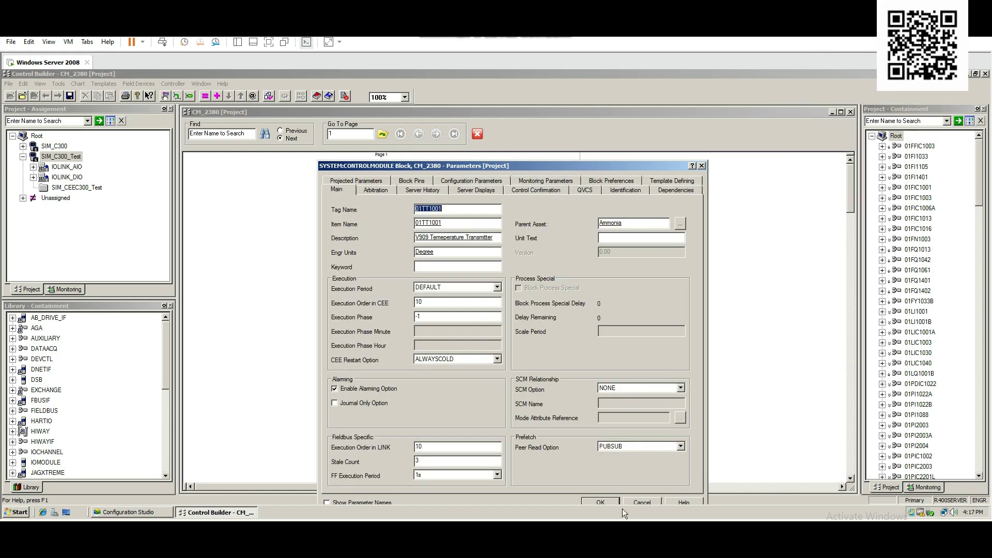
pyautogui.moveTo(603, 169); pyautogui.dragTo(604, 158)
pyautogui.click(606, 492)
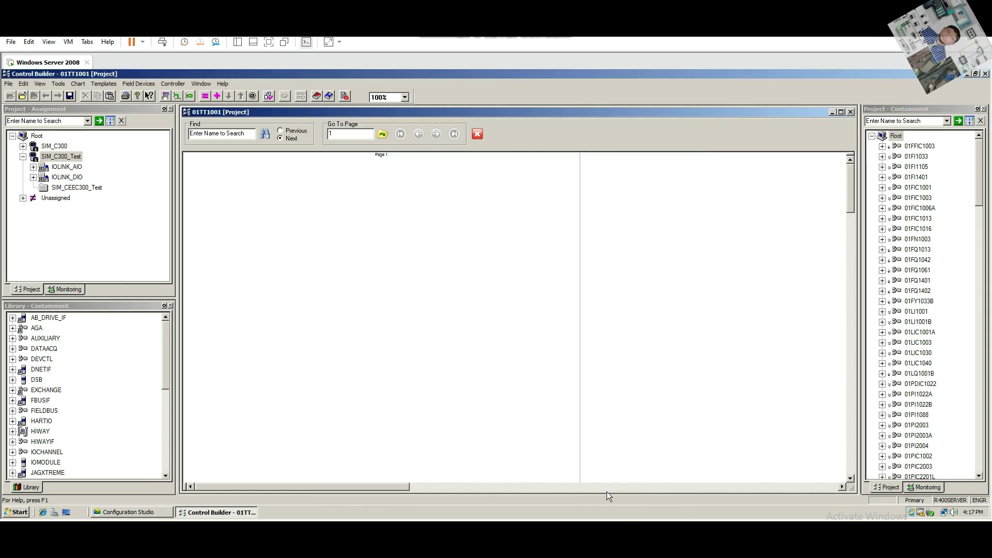
# List the unassigned project items and close the 01TT1001 chart, saving its changes
pyautogui.click(23, 197)
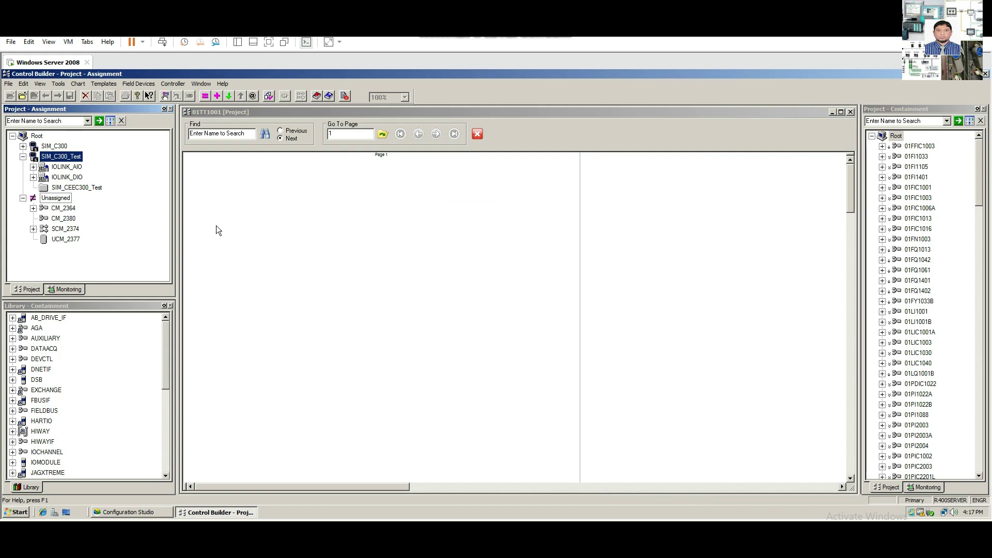
pyautogui.click(851, 111)
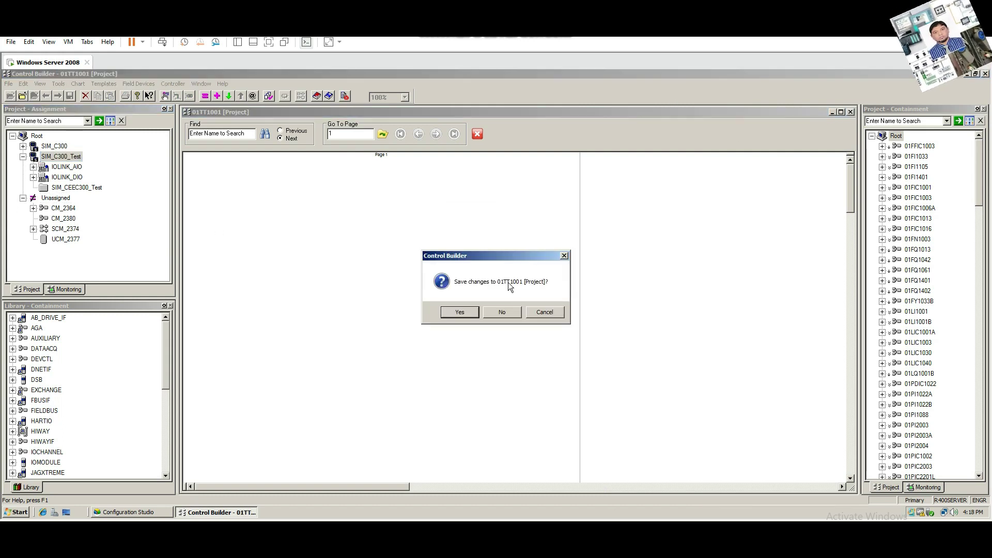
pyautogui.click(460, 312)
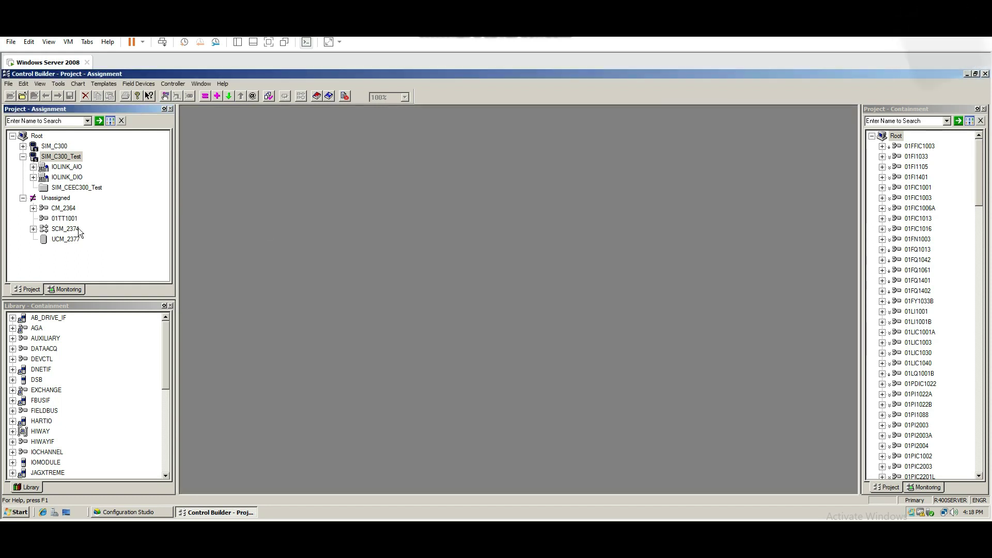
# Open the chart of the unassigned control module 01TT1001 and maximize it
pyautogui.click(66, 221)
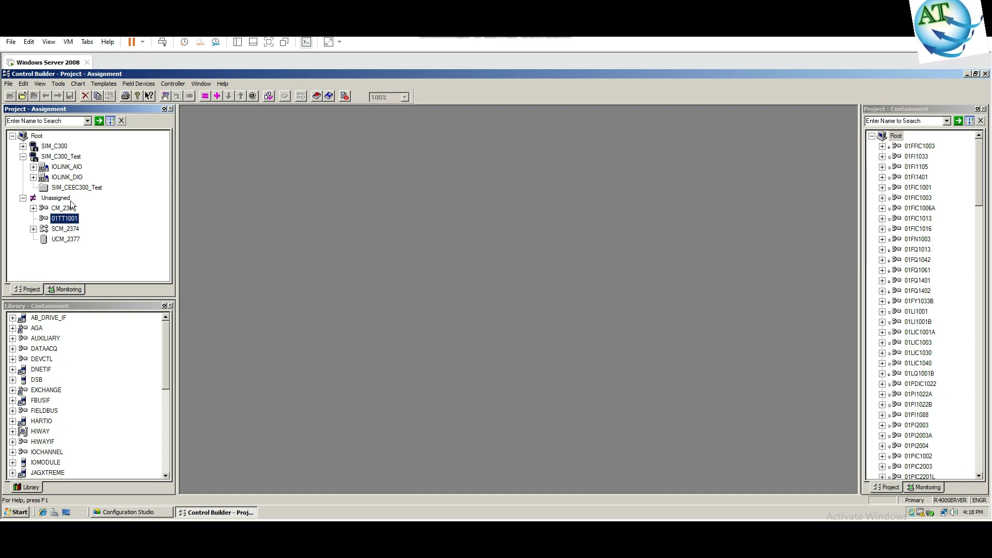
pyautogui.doubleClick(65, 219)
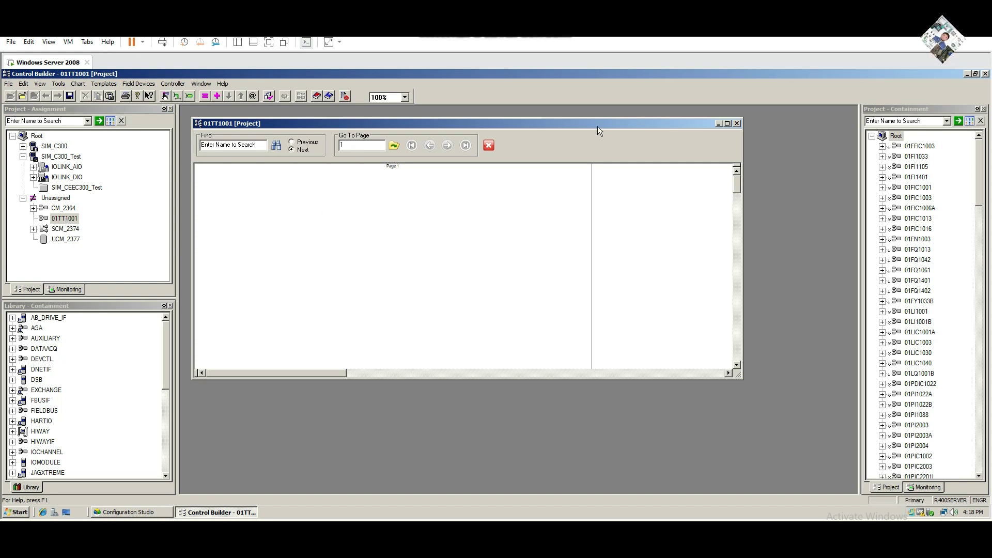
pyautogui.click(729, 123)
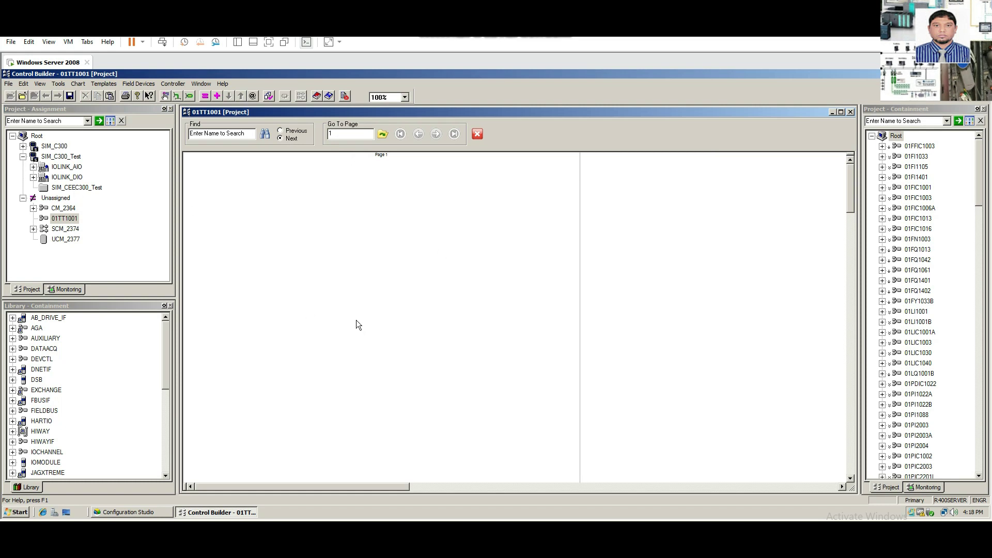
# Place analog input channel AICHANNEL_01 of the AI_HART_R module under IOLINK_AIO on the 01TT1001 chart
pyautogui.click(35, 166)
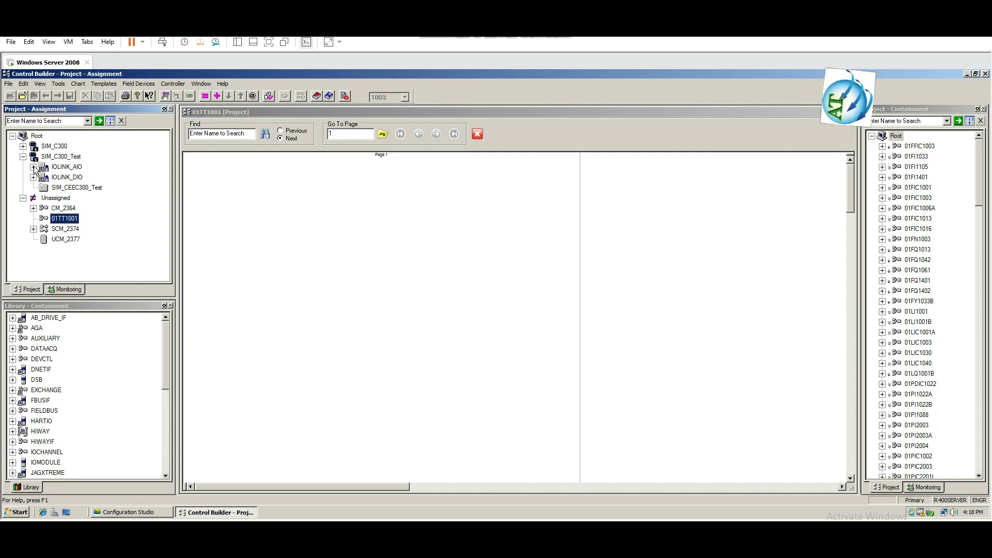
pyautogui.click(34, 166)
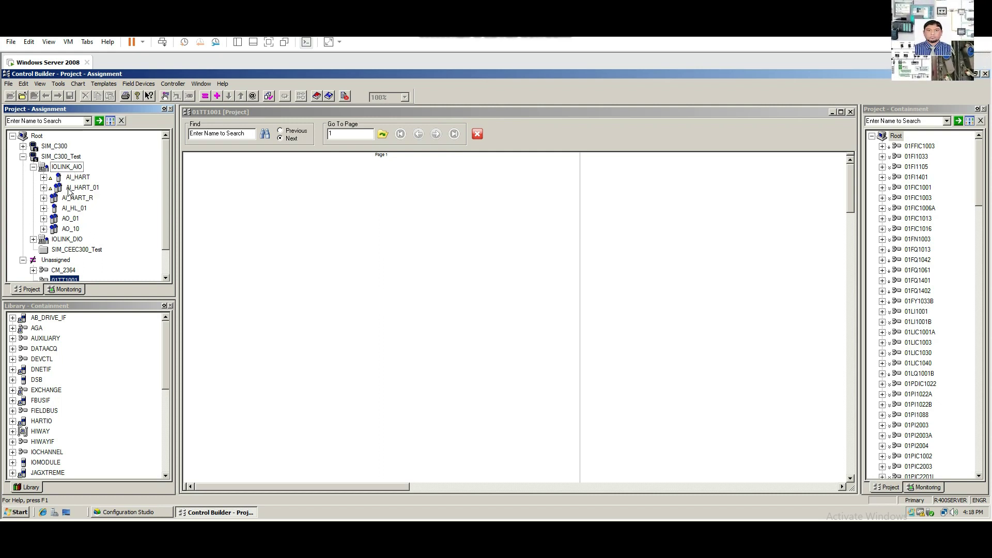
pyautogui.scroll(-1, 45, 187)
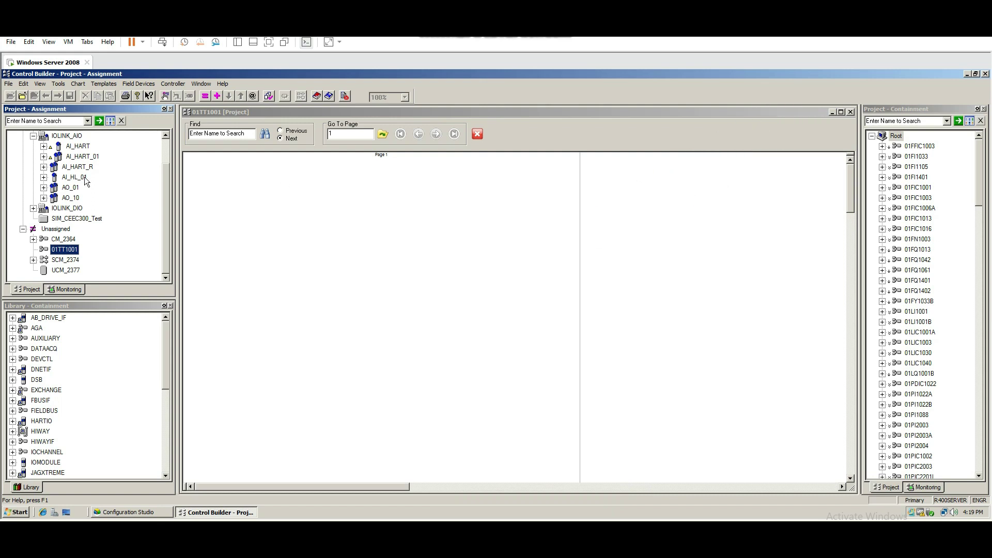
pyautogui.click(44, 167)
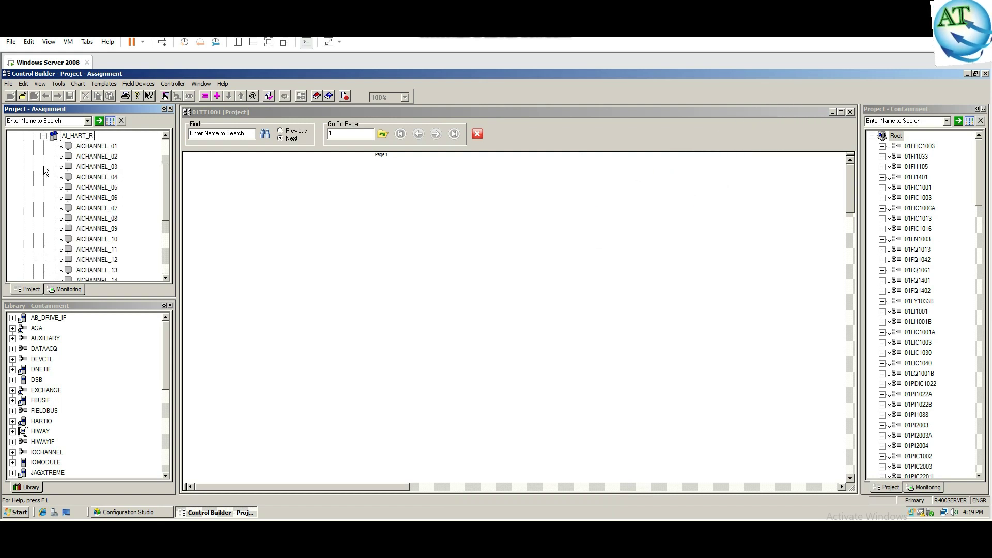
pyautogui.click(96, 146)
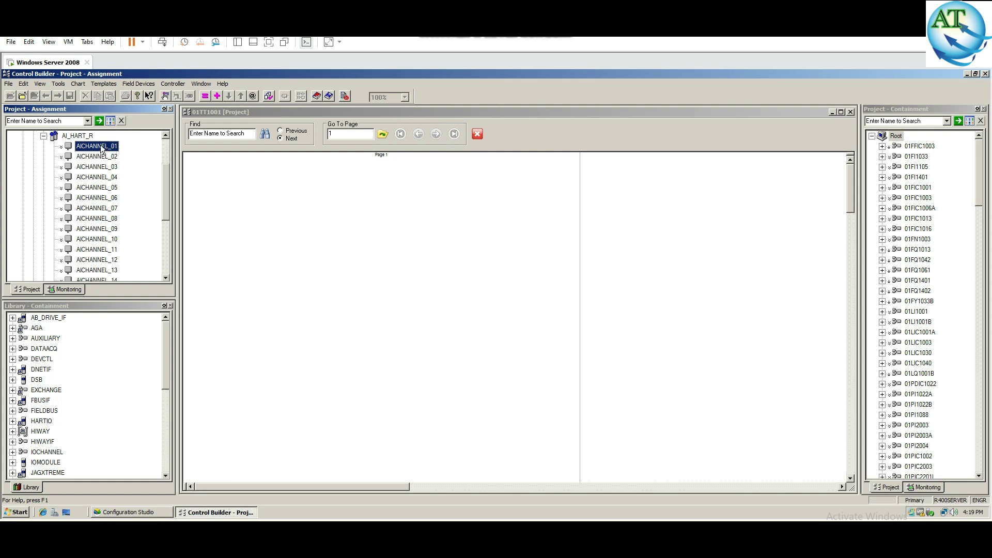
pyautogui.moveTo(102, 150); pyautogui.dragTo(433, 203)
pyautogui.click(610, 311)
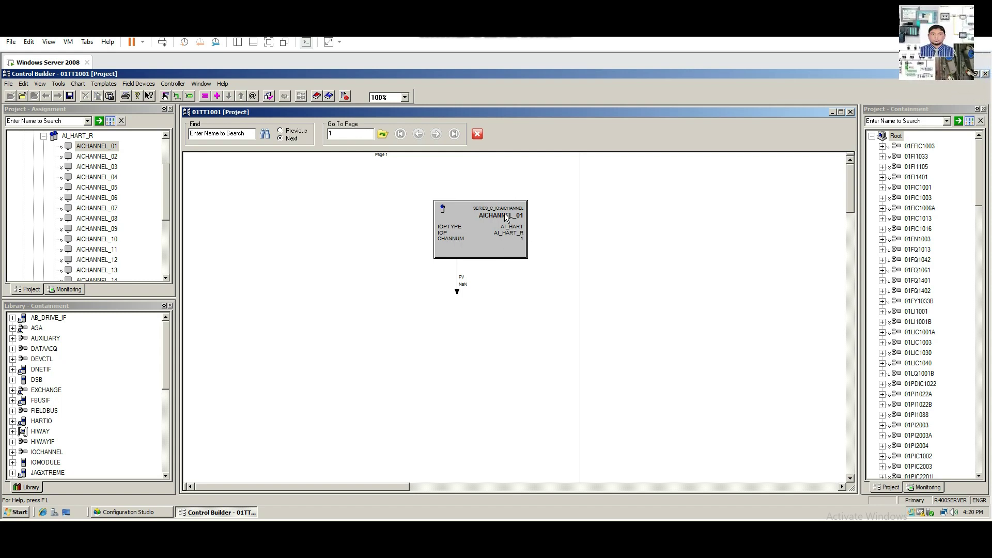
# Rename the AICHANNEL_01 block on the chart as 01TT1001
pyautogui.doubleClick(469, 211)
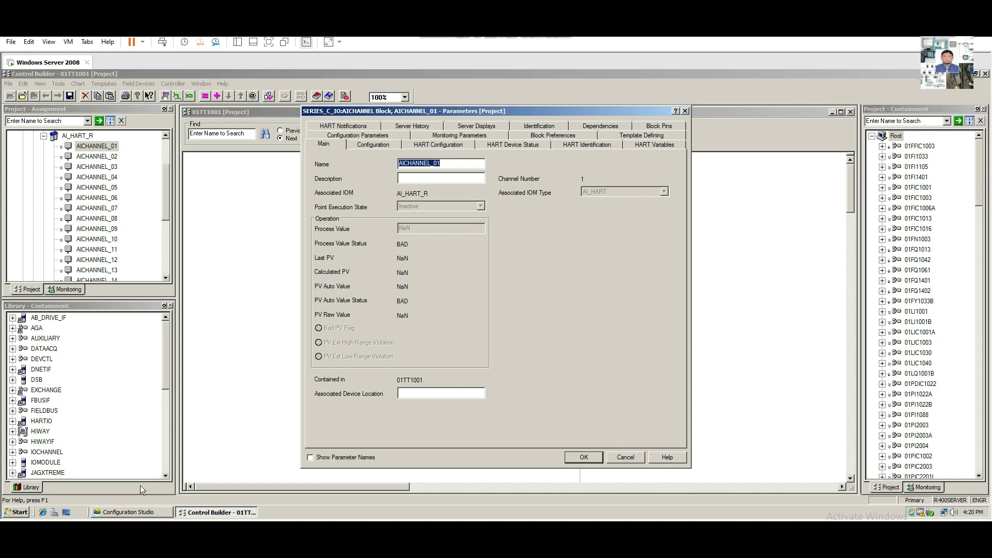
pyautogui.click(453, 163)
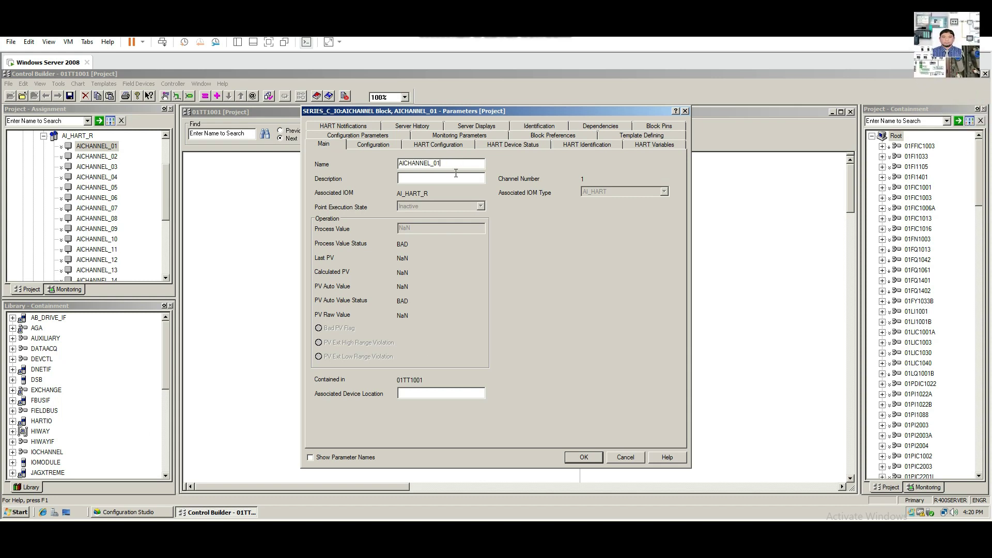
pyautogui.press('BackSpace')
pyautogui.press('BackSpace')
pyautogui.press('BackSpace')
pyautogui.press('BackSpace')
pyautogui.press('BackSpace')
pyautogui.press('BackSpace')
pyautogui.press('BackSpace')
pyautogui.press('BackSpace')
pyautogui.press('BackSpace')
pyautogui.press('BackSpace')
pyautogui.press('BackSpace')
pyautogui.press('BackSpace')
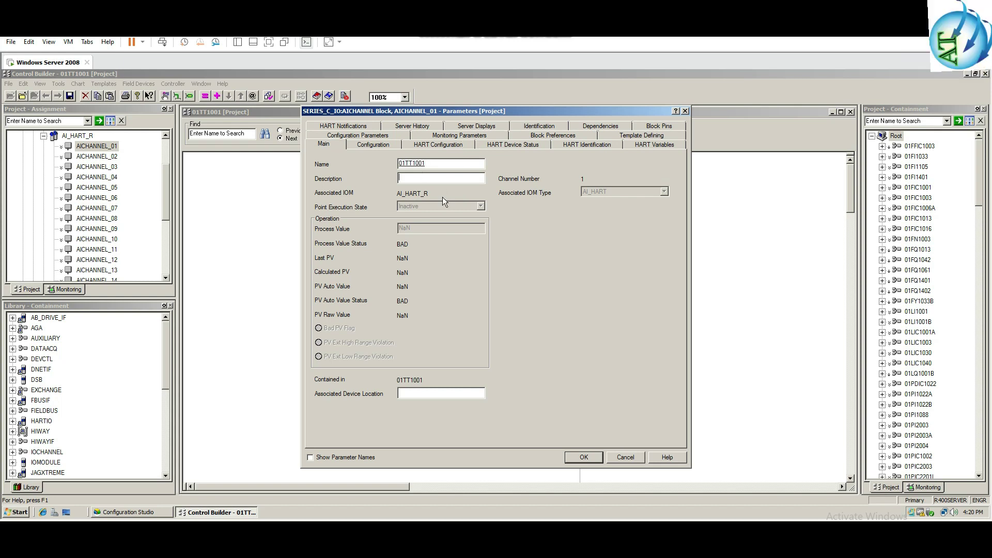
# Enter "Temperature Transmitter" as the analog input channel block's description
pyautogui.write('Tepe')
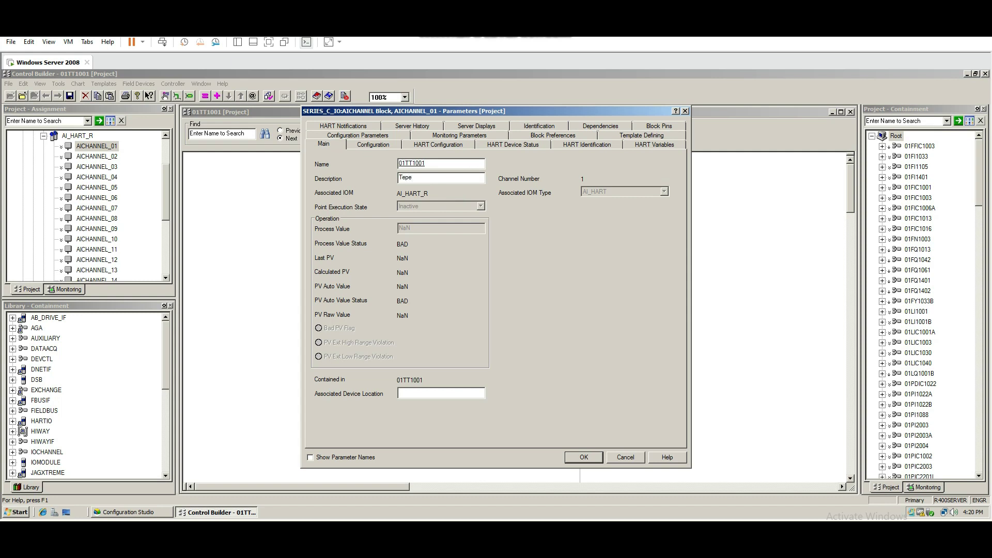
pyautogui.press('BackSpace')
pyautogui.press('BackSpace')
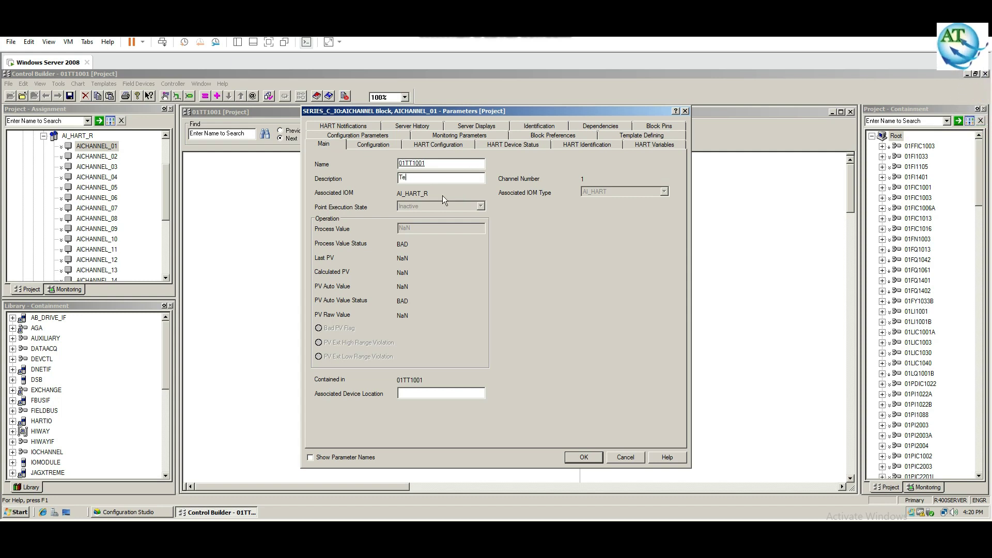
pyautogui.write('mperature')
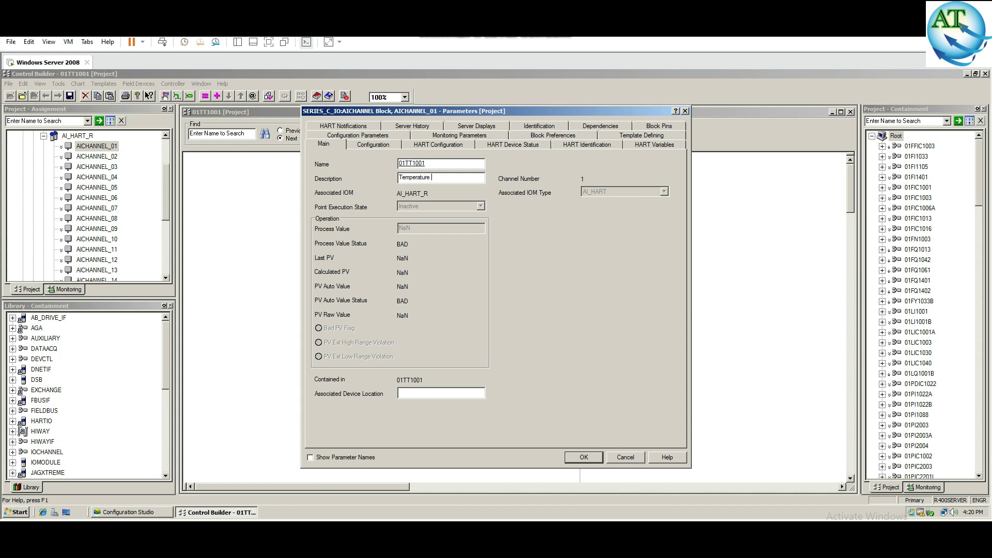
pyautogui.write(' Transm')
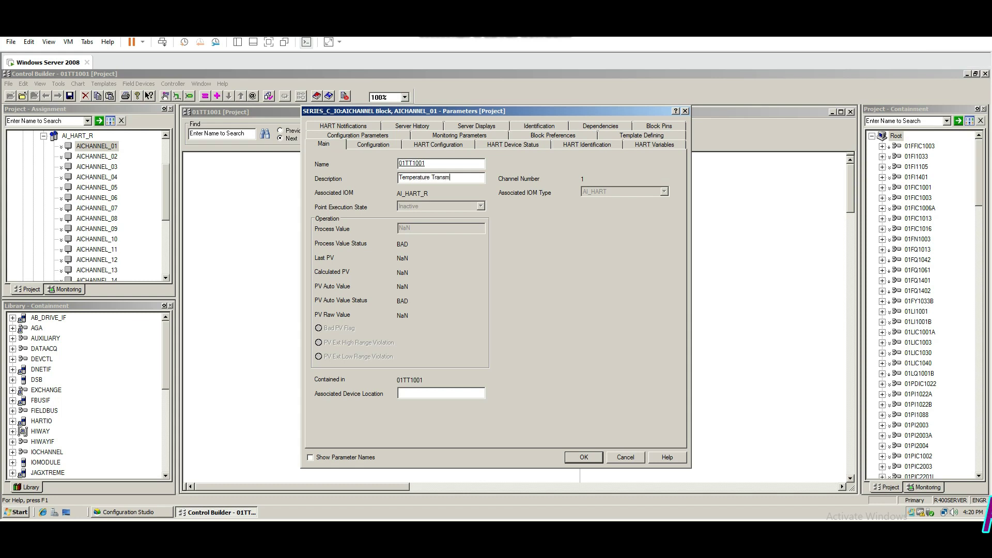
pyautogui.write('itter')
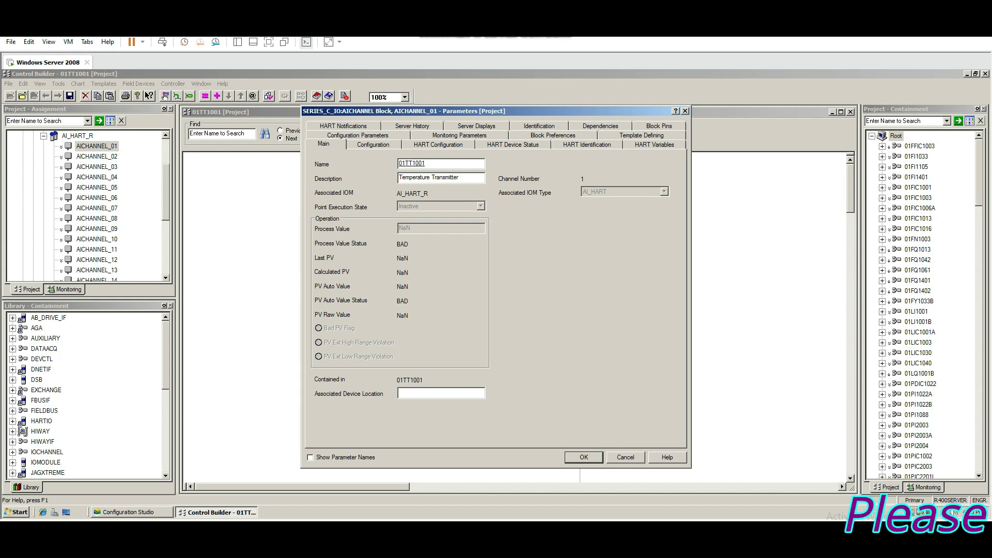
# Review the channel block's configuration settings, including the available PV source options
pyautogui.click(373, 143)
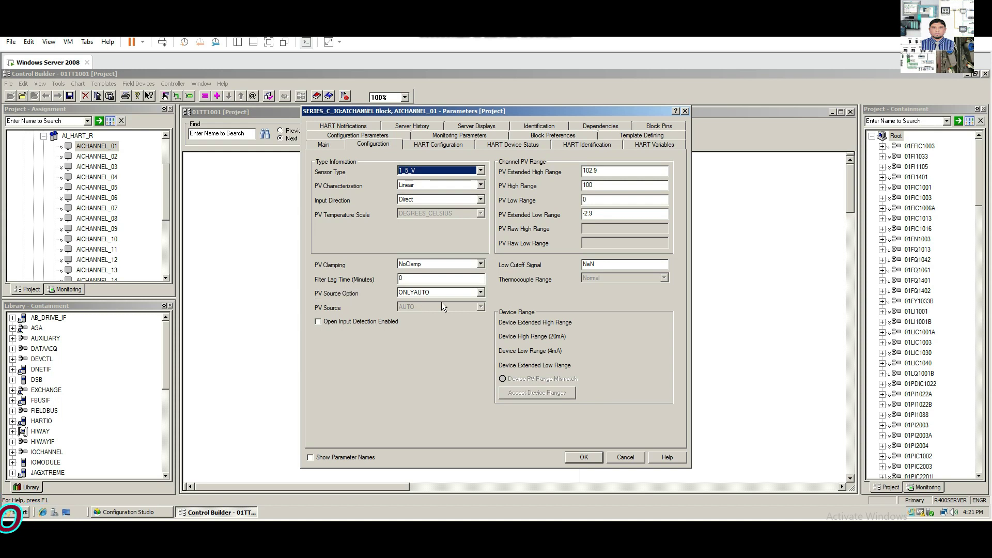
pyautogui.click(481, 293)
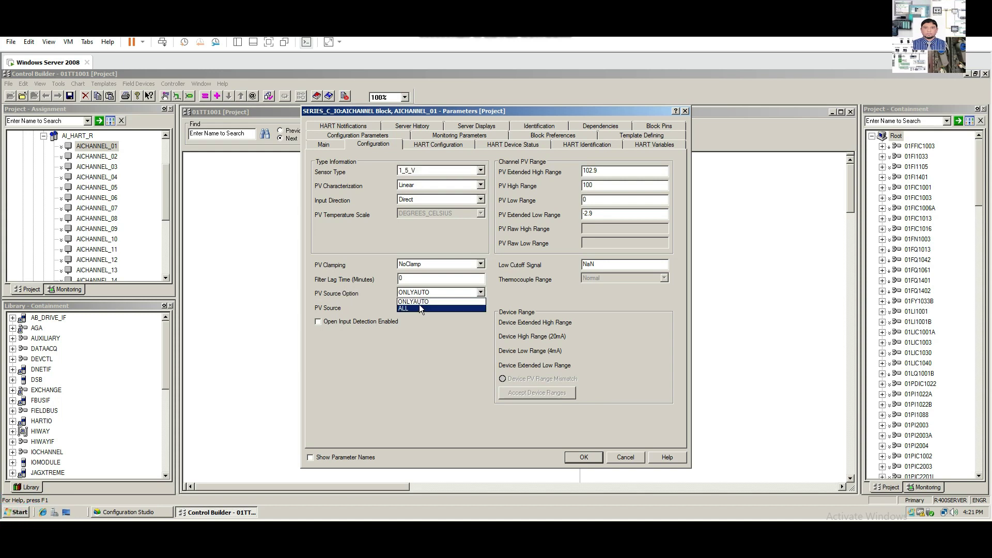
pyautogui.click(422, 346)
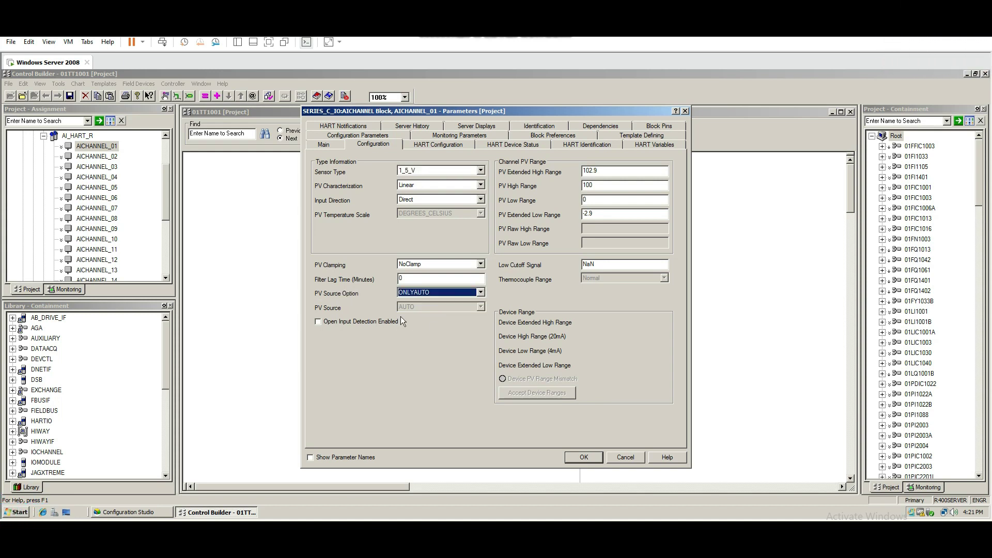
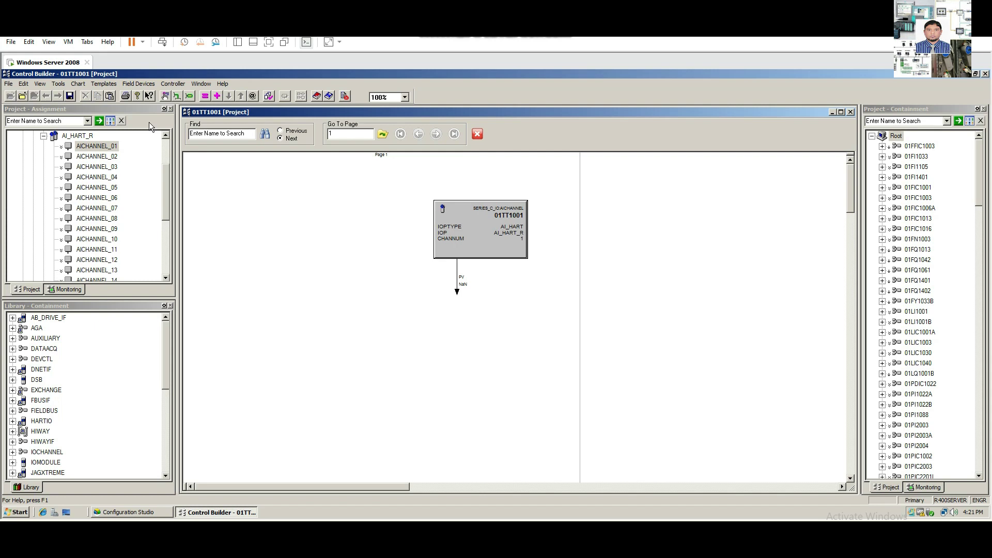
# Collapse the AI_HART_R channel list and check the PV range in the 01TT1001 channel block's configuration
pyautogui.click(44, 137)
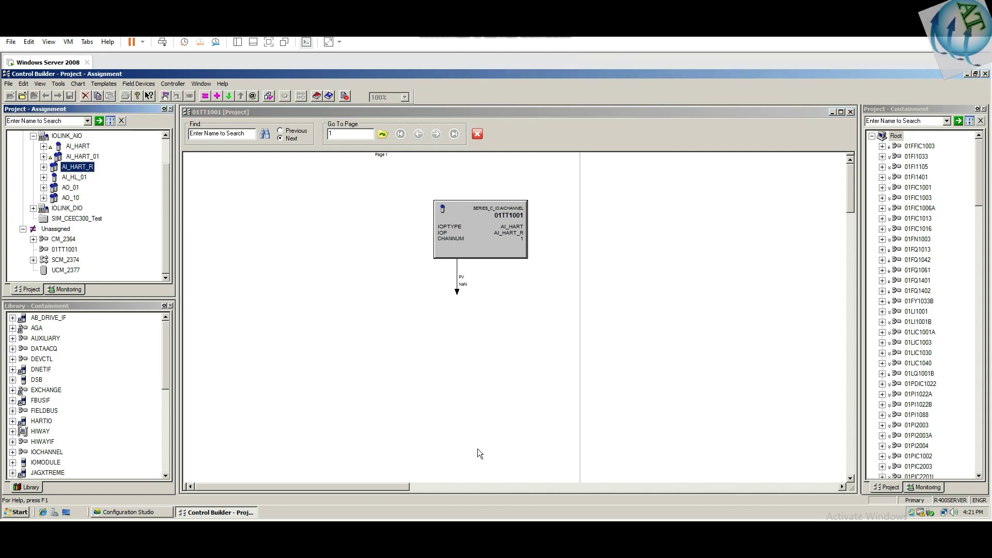
pyautogui.doubleClick(462, 214)
pyautogui.click(373, 144)
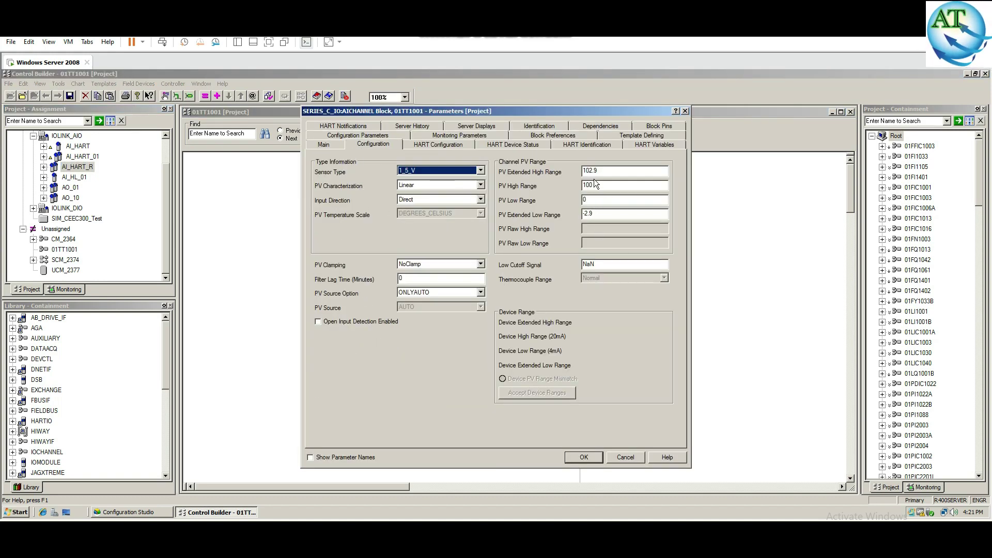
pyautogui.click(686, 111)
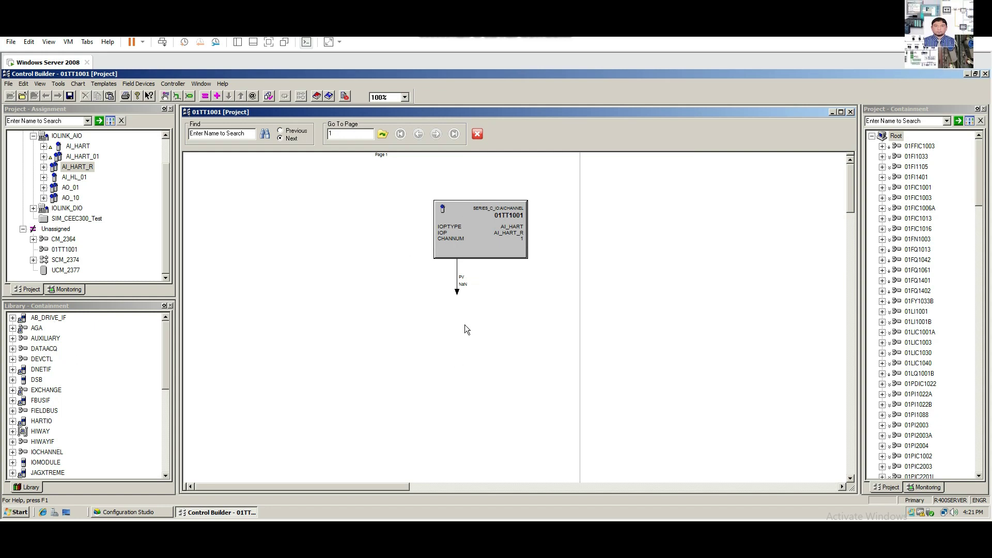
# Place a DATAACQ block from the DATAACQ library below the analog input channel block on the chart
pyautogui.click(13, 350)
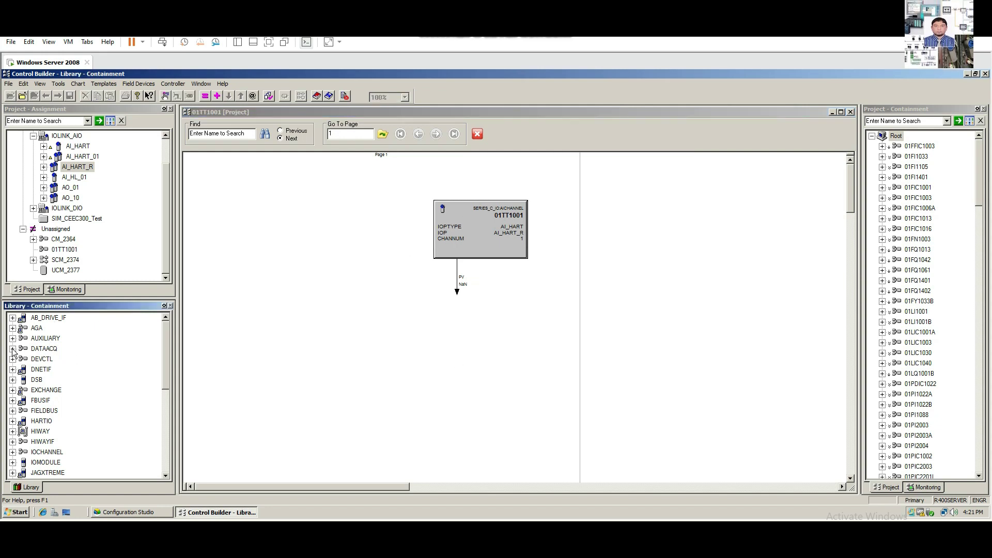
pyautogui.click(13, 349)
pyautogui.moveTo(48, 361); pyautogui.dragTo(454, 352)
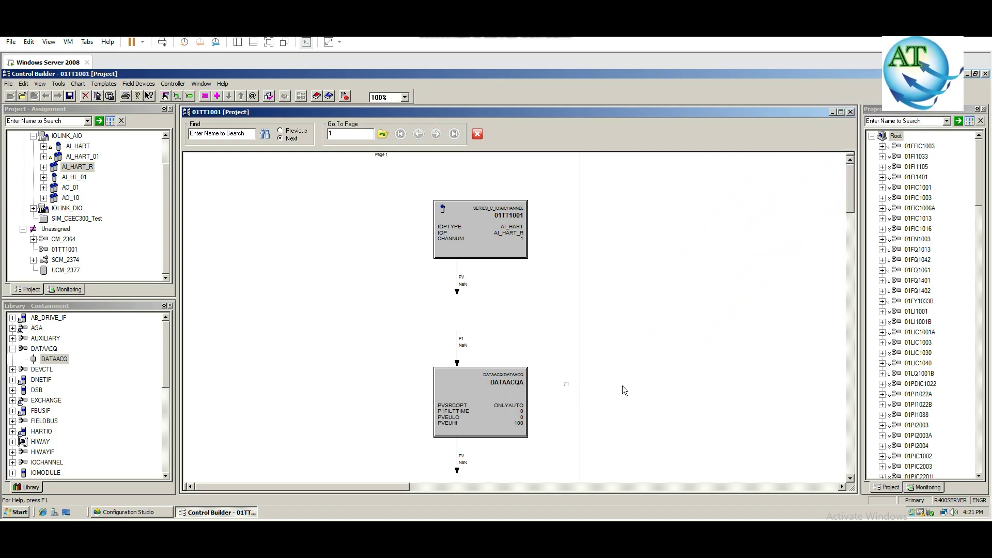
# Rename the data acquisition block as DACA
pyautogui.scroll(-2, 737, 315)
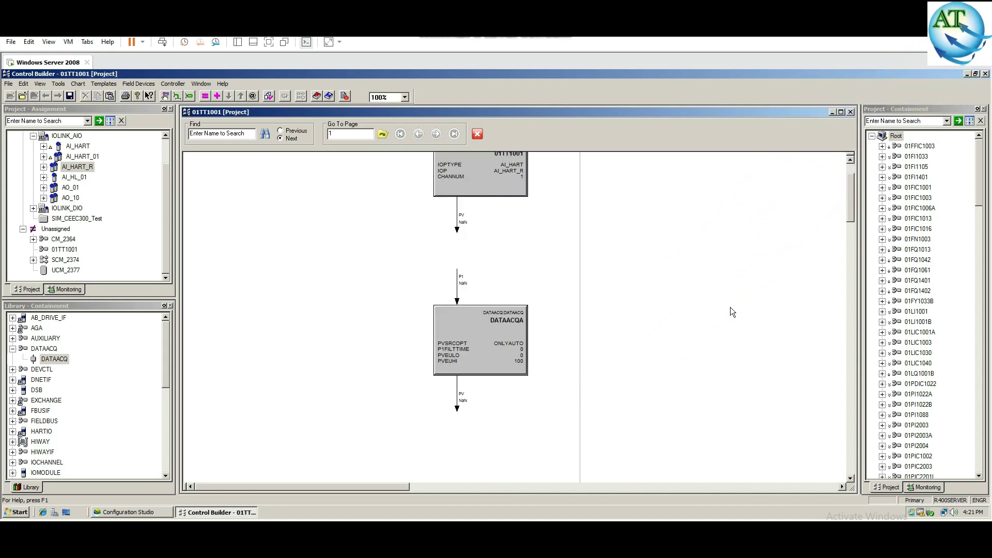
pyautogui.doubleClick(466, 323)
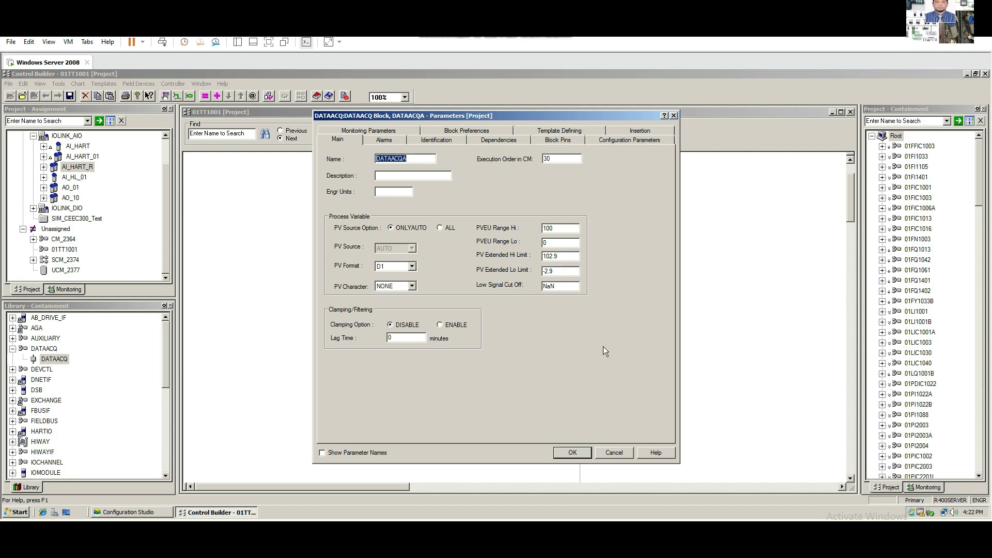
pyautogui.click(411, 159)
pyautogui.press('BackSpace')
pyautogui.press('BackSpace')
pyautogui.press('BackSpace')
pyautogui.press('BackSpace')
pyautogui.press('BackSpace')
pyautogui.press('BackSpace')
pyautogui.press('BackSpace')
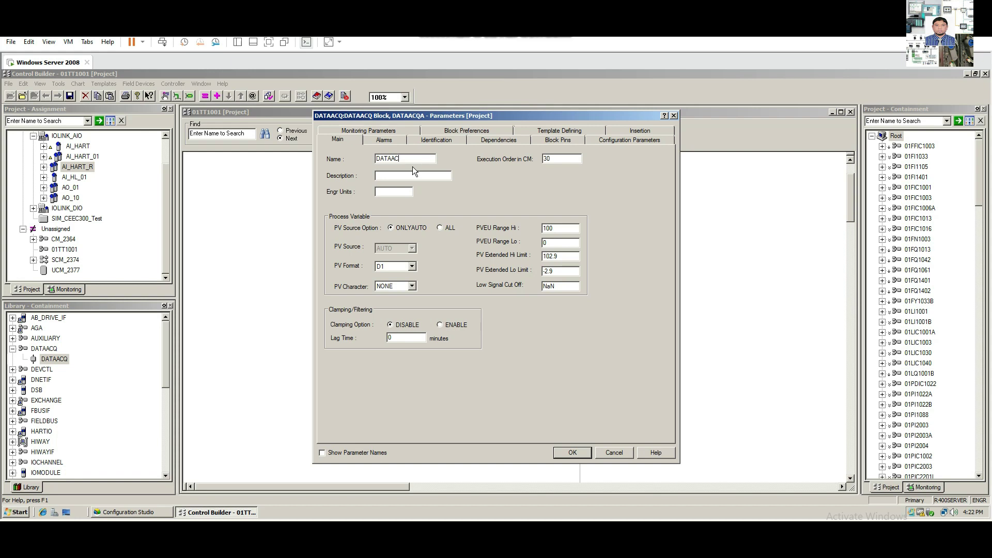
pyautogui.write('DACA')
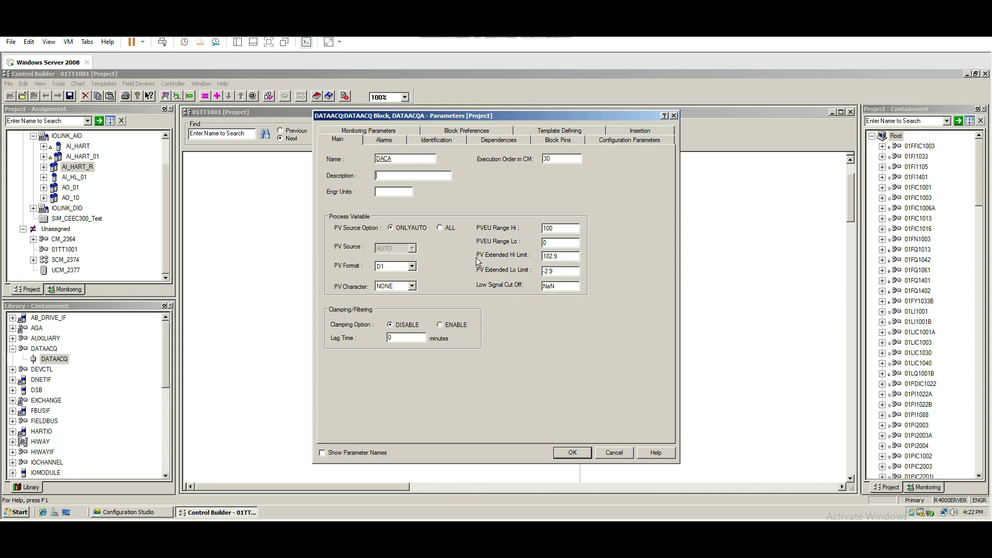
# Give the DACA block the description Temp Transmitter, engineering units Degree, a PVEU high range of 500 and an extended high limit of 502.9
pyautogui.write('Temp')
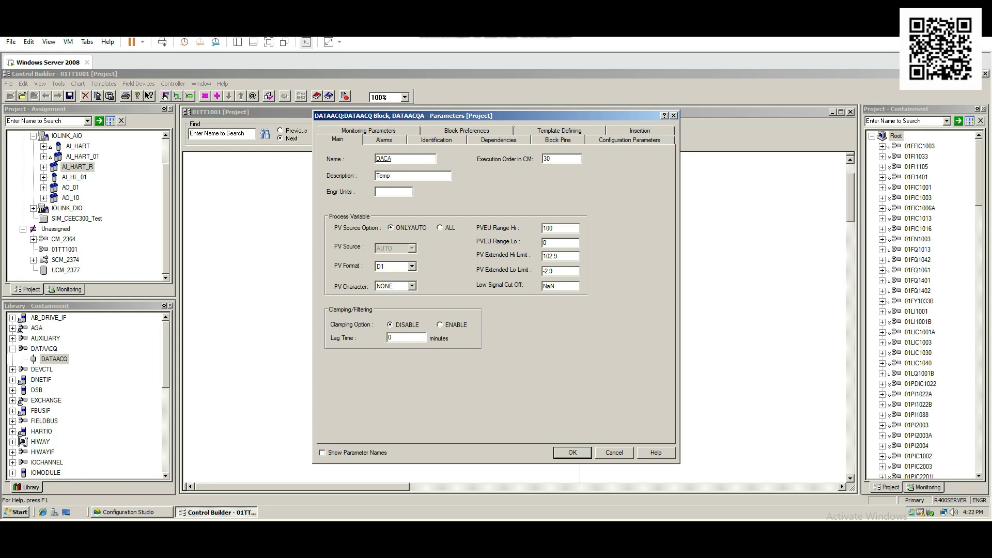
pyautogui.write(' Trans')
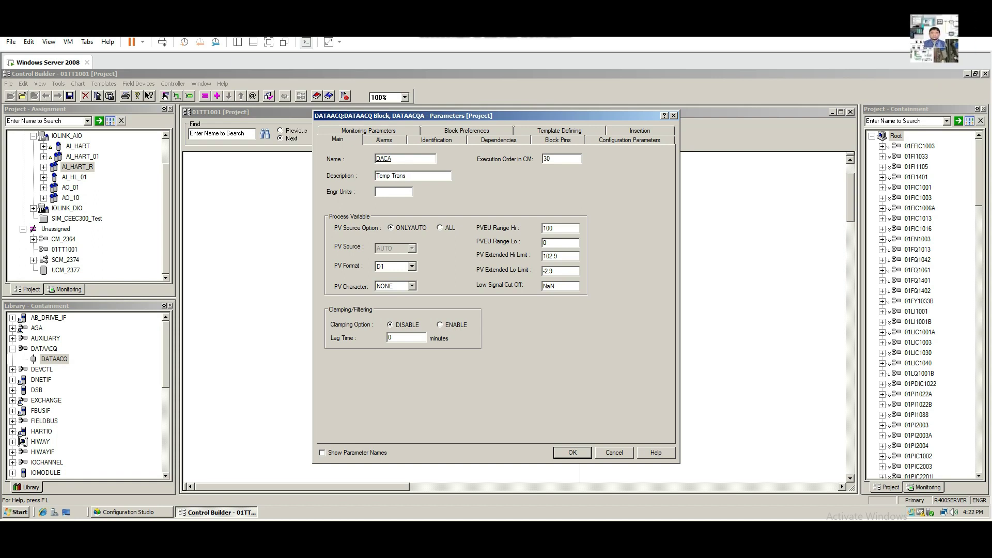
pyautogui.write('mitter')
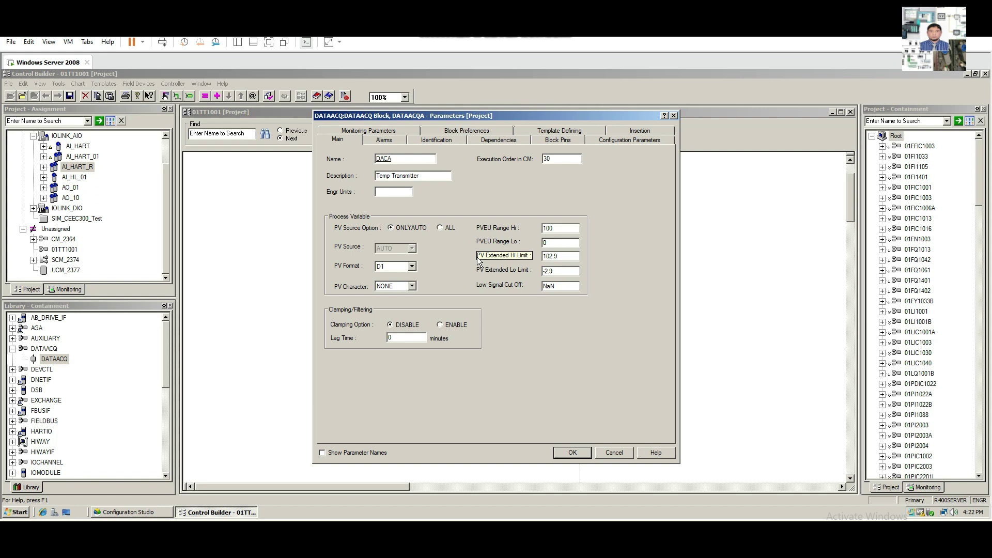
pyautogui.click(388, 193)
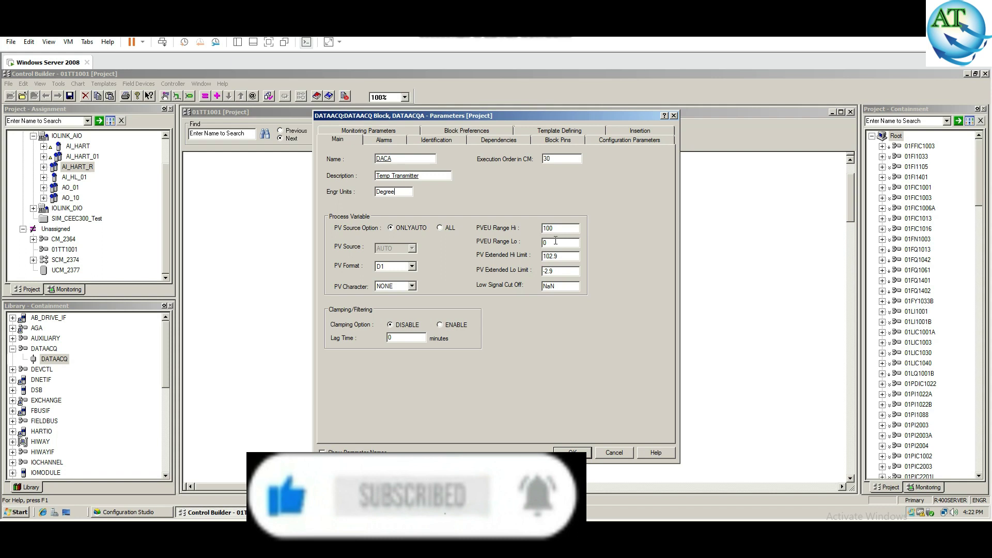
pyautogui.doubleClick(540, 228)
pyautogui.write('500')
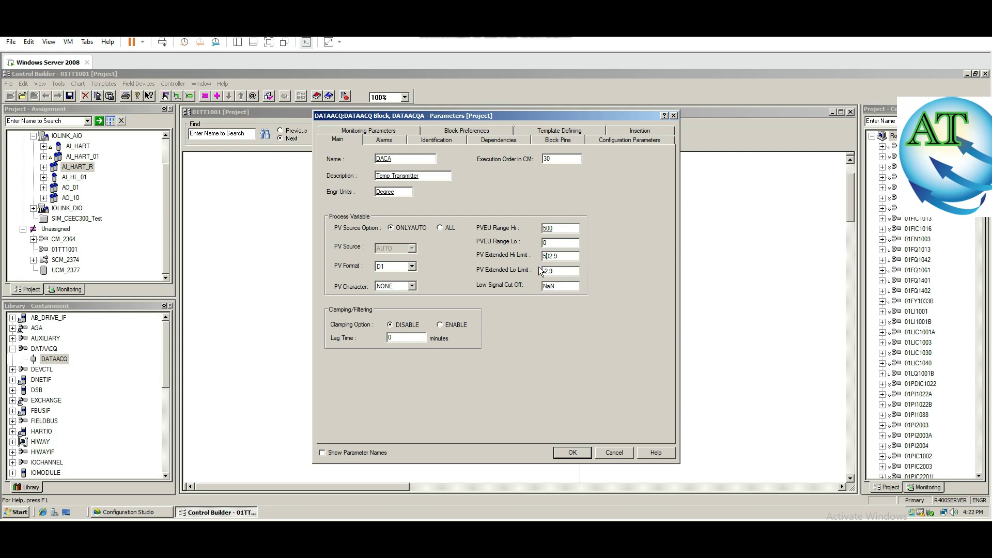
# Set DACA's PV High alarm to URGENT priority with a trip point of 450, and postpone the Windows restart by an hour
pyautogui.click(388, 141)
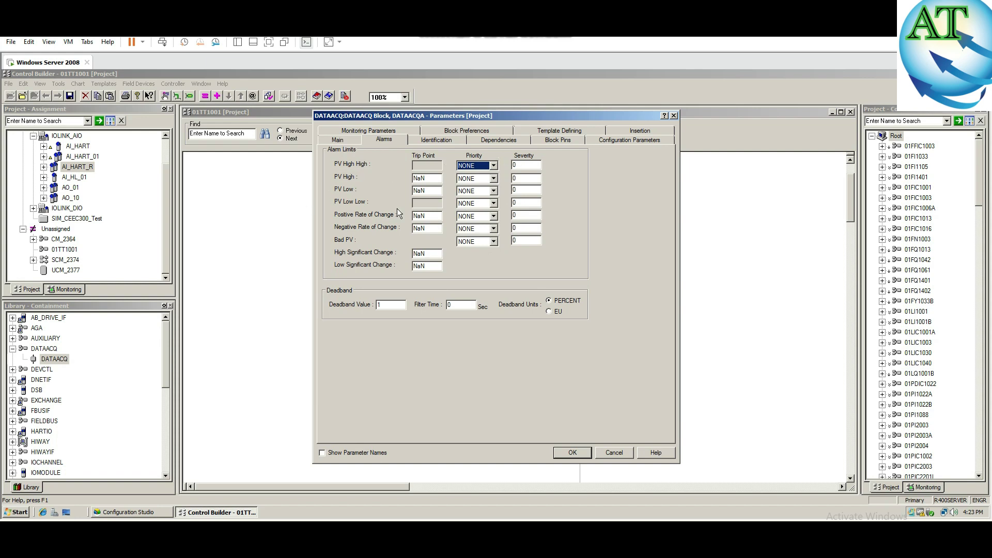
pyautogui.click(493, 165)
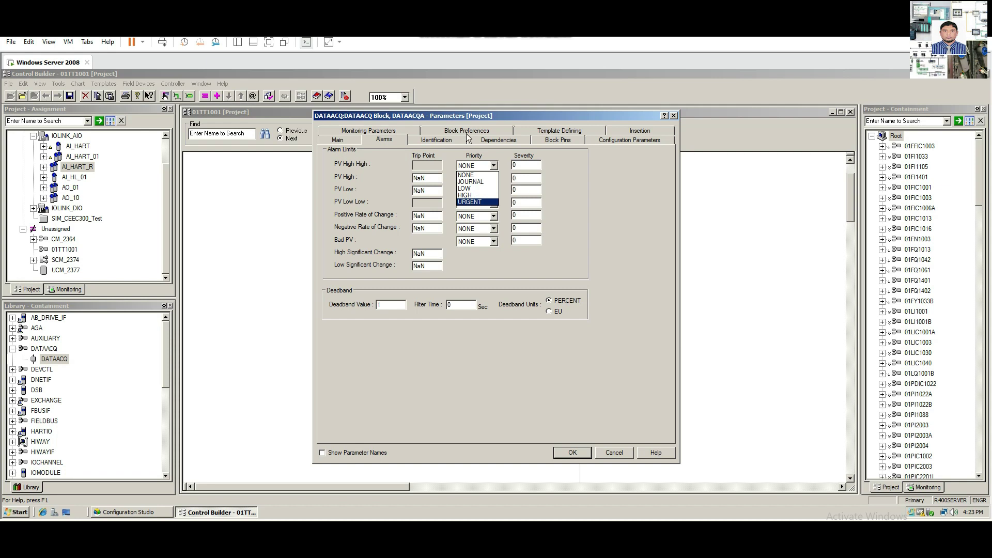
pyautogui.click(562, 222)
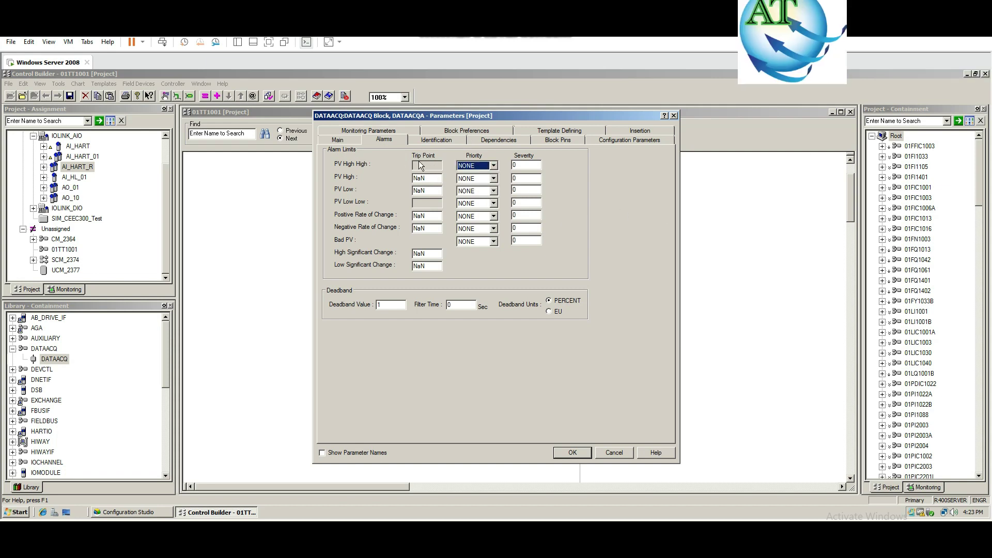
pyautogui.click(349, 178)
pyautogui.click(484, 165)
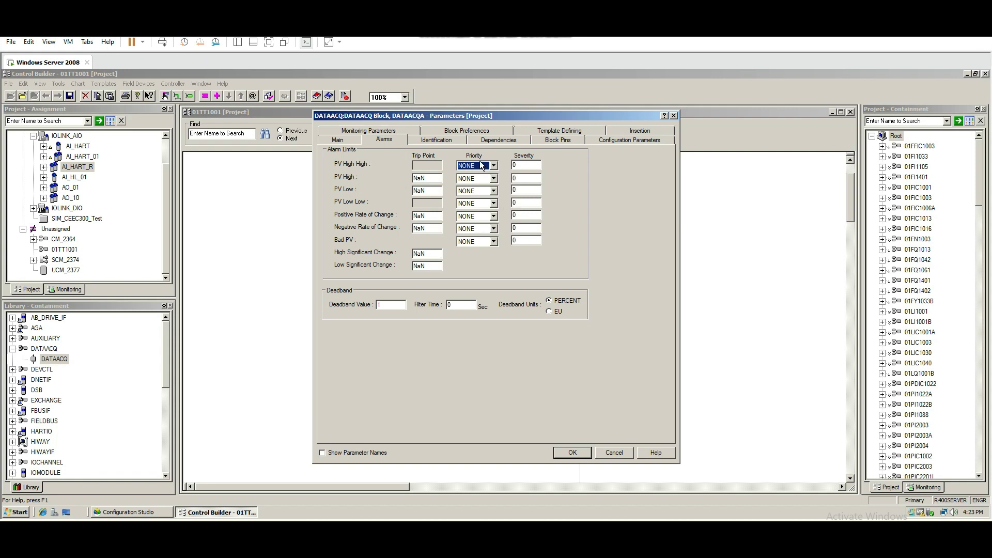
pyautogui.click(494, 179)
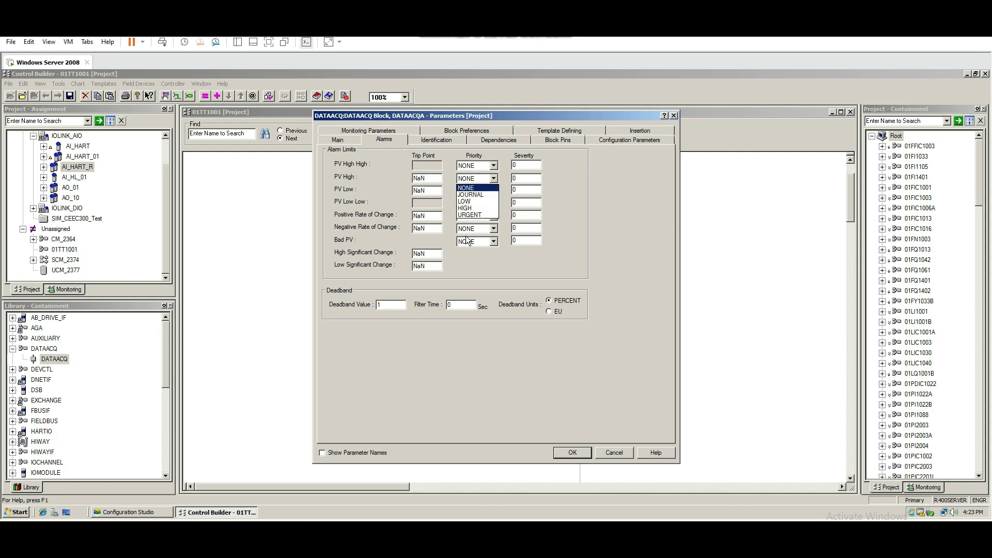
pyautogui.click(466, 215)
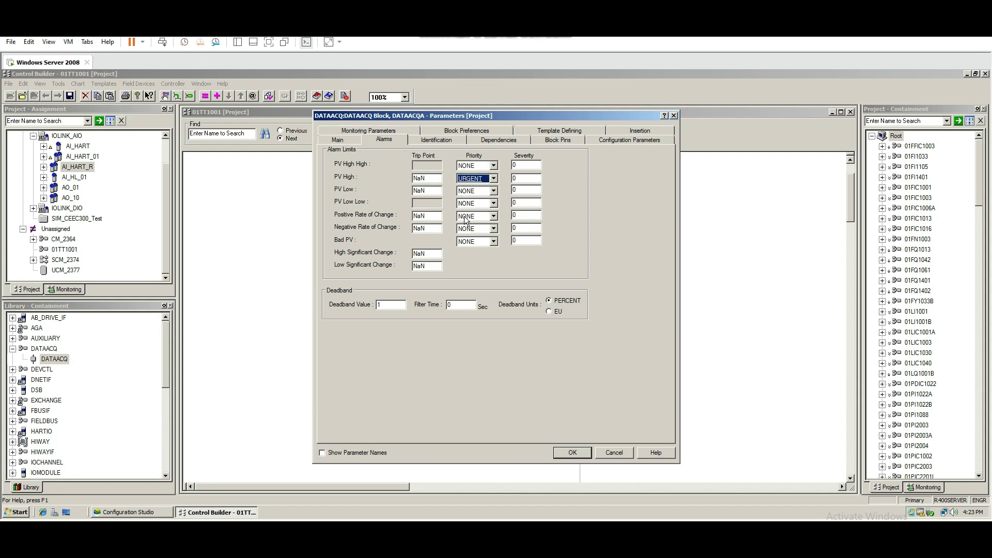
pyautogui.click(431, 177)
pyautogui.doubleClick(431, 177)
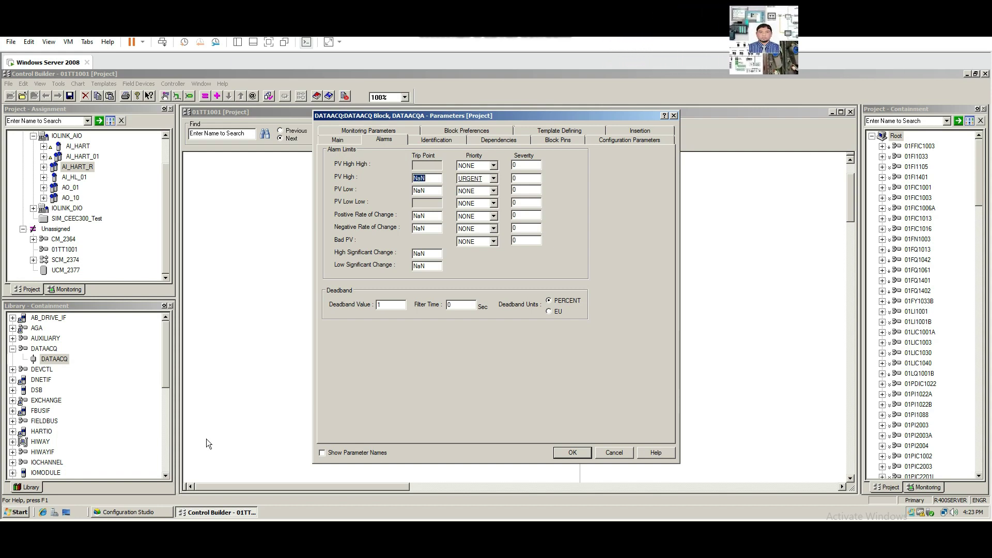
pyautogui.write('450')
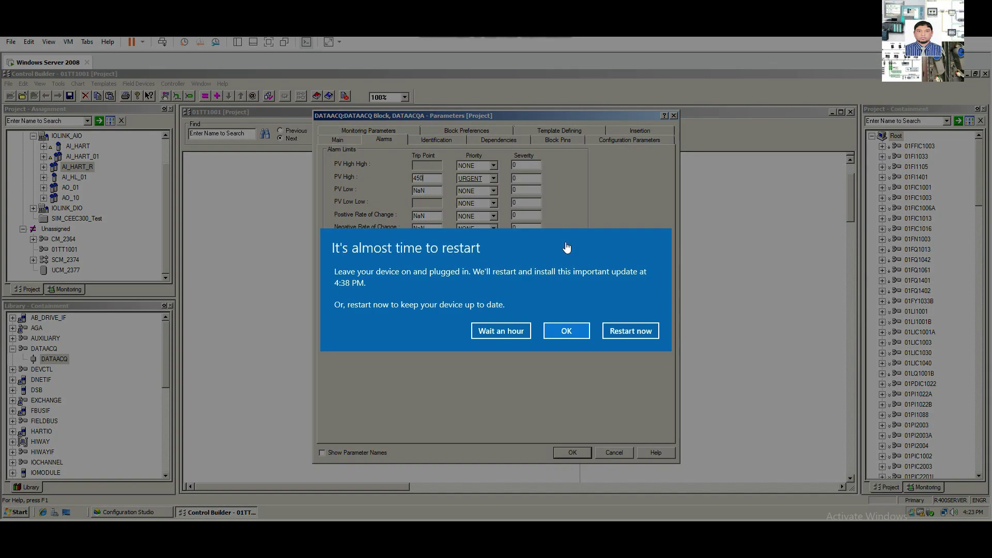
pyautogui.click(501, 334)
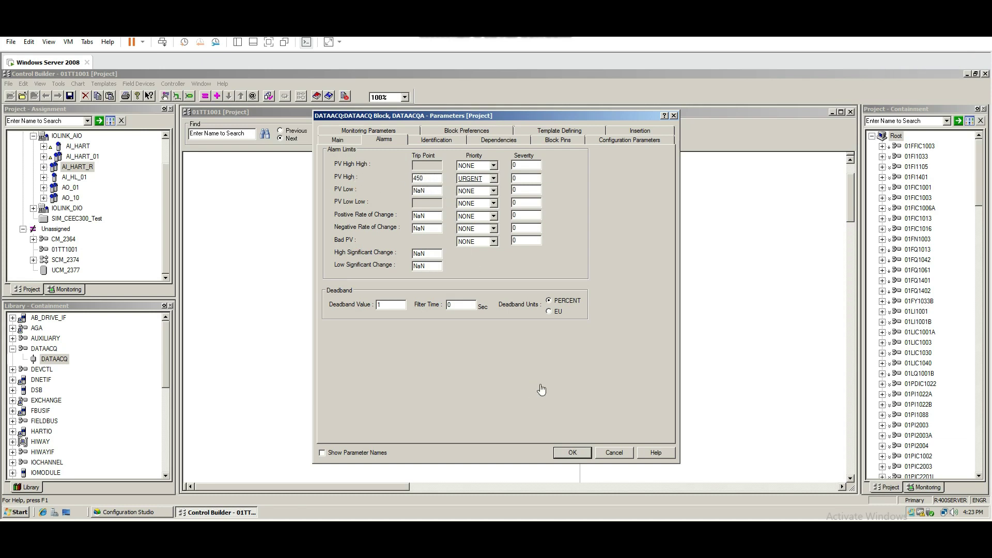
# Set the PV High High alarm to URGENT with trip point 495 and the PV High priority to HIGH, and accept the block parameters
pyautogui.click(493, 166)
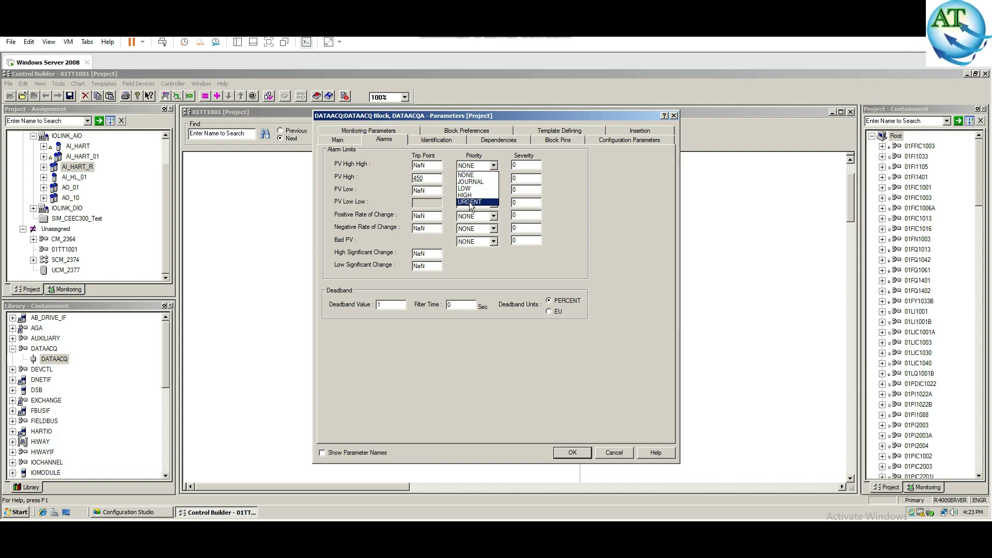
pyautogui.click(471, 203)
pyautogui.click(494, 178)
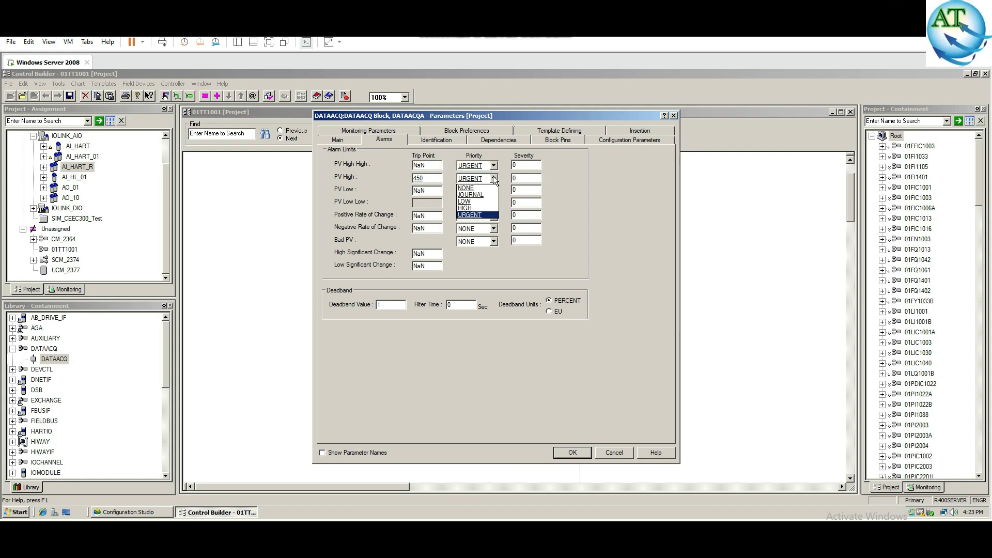
pyautogui.click(472, 208)
pyautogui.doubleClick(432, 167)
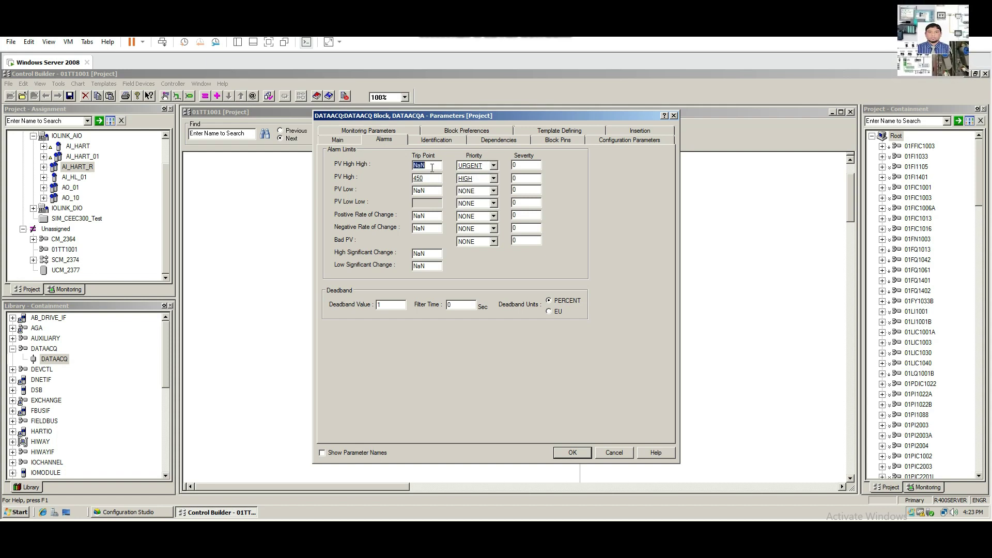
pyautogui.write('495')
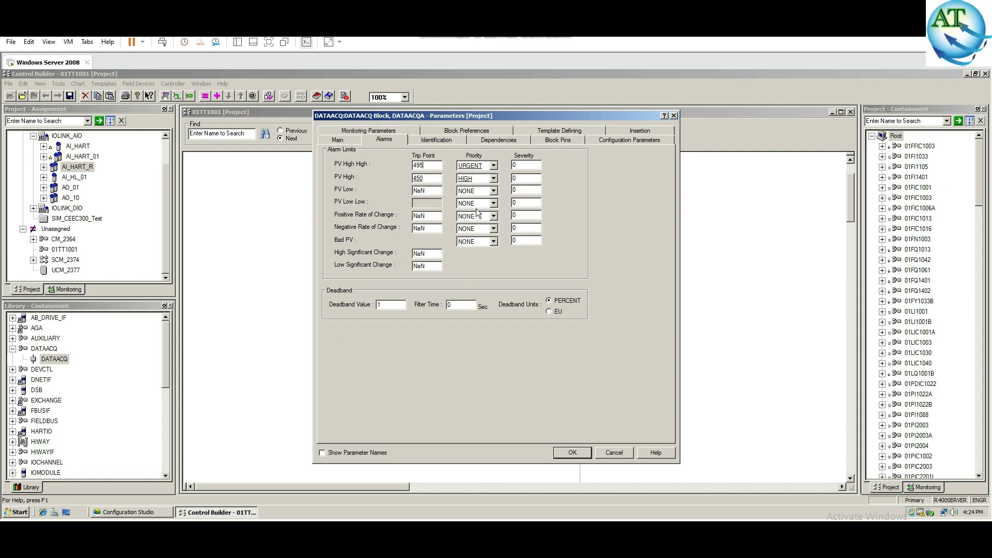
pyautogui.click(492, 191)
pyautogui.click(571, 218)
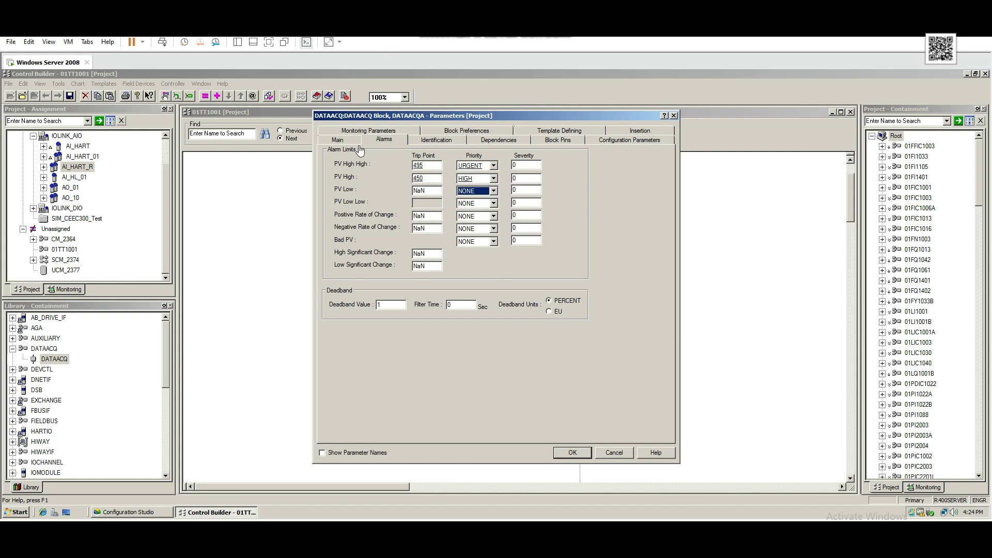
pyautogui.click(346, 139)
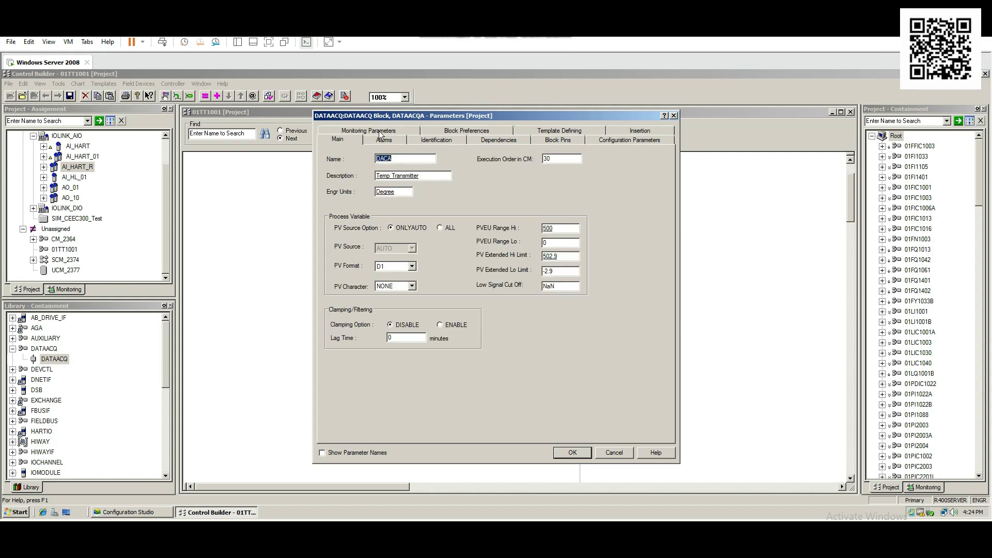
pyautogui.click(571, 454)
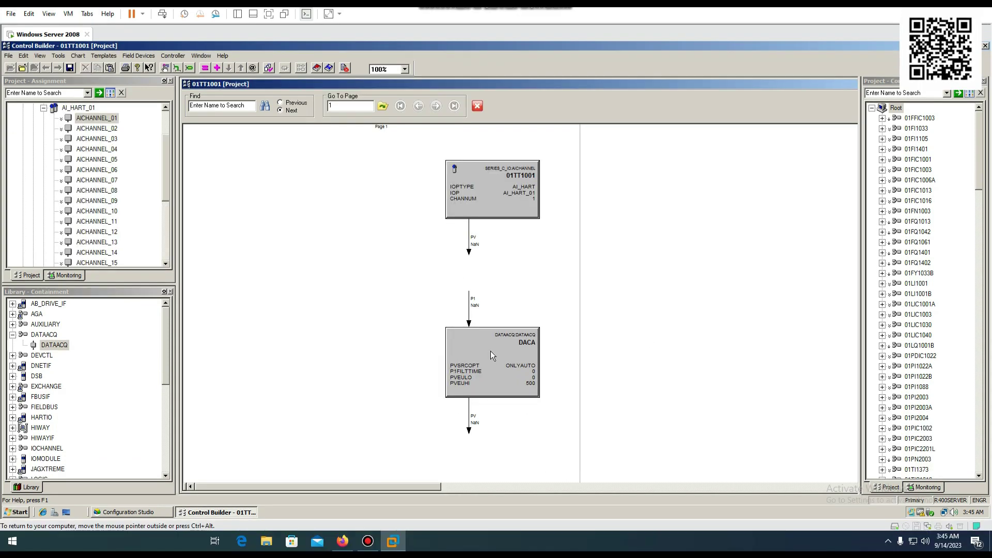
# Move the DACA block slightly closer to the 01TT1001 channel block and wire the channel's PV output to DACA's P1 input
pyautogui.click(495, 345)
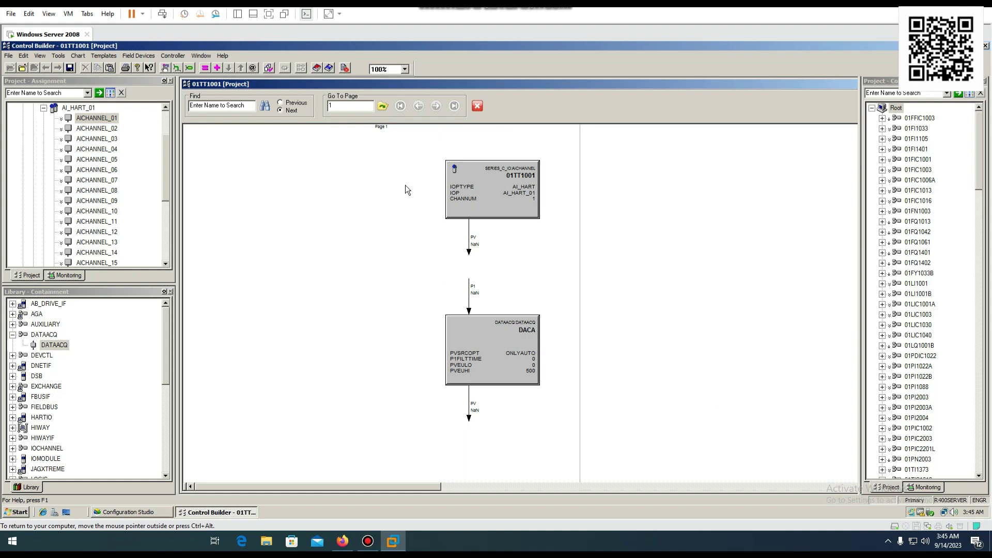
pyautogui.click(470, 252)
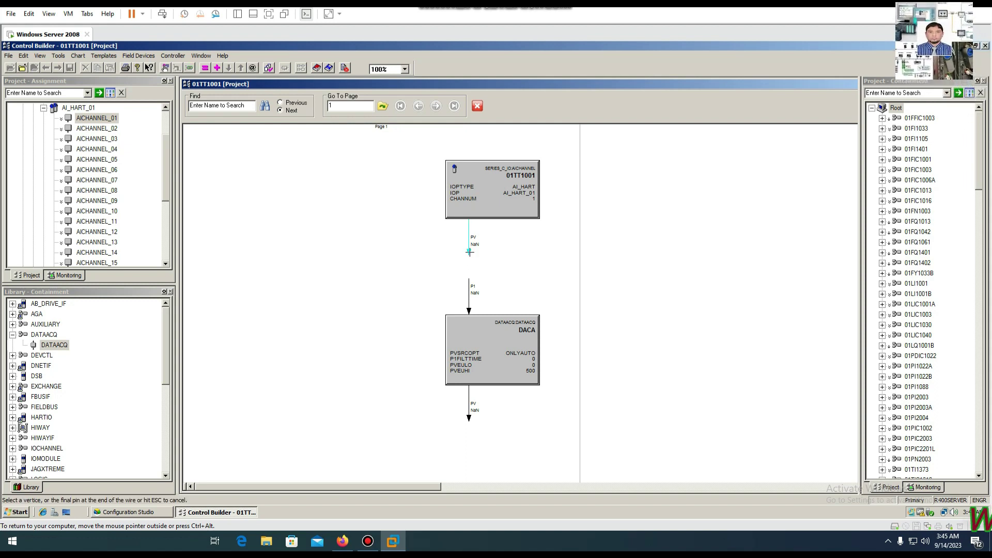
pyautogui.click(469, 310)
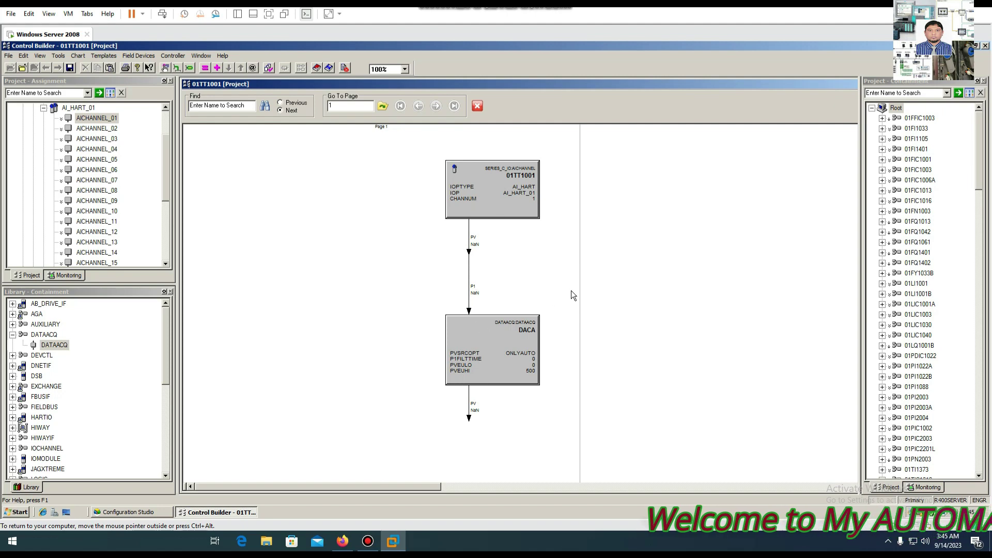
pyautogui.scroll(-2, 537, 321)
pyautogui.scroll(1, 522, 344)
pyautogui.scroll(1, 561, 329)
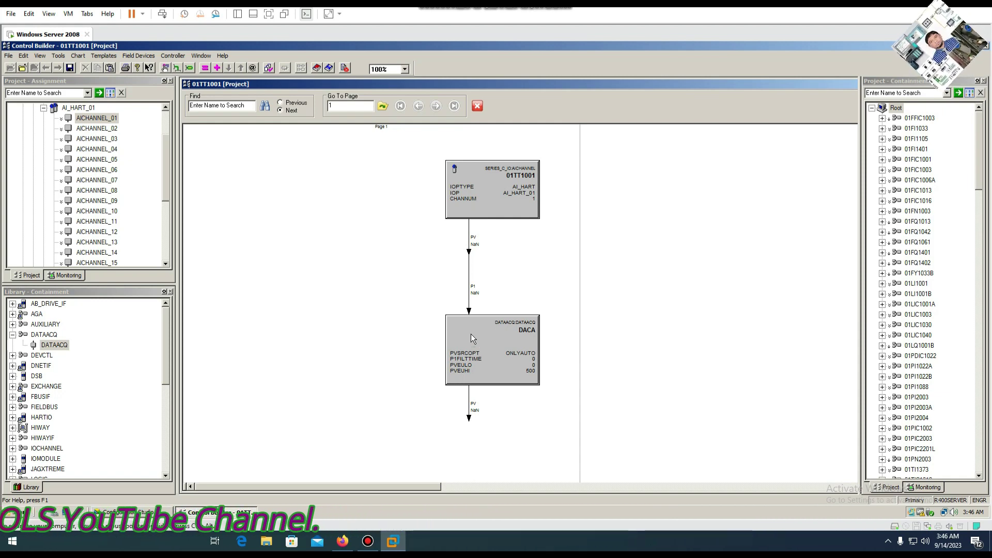
# Save the 01TT1001 control module chart and close it
pyautogui.click(70, 68)
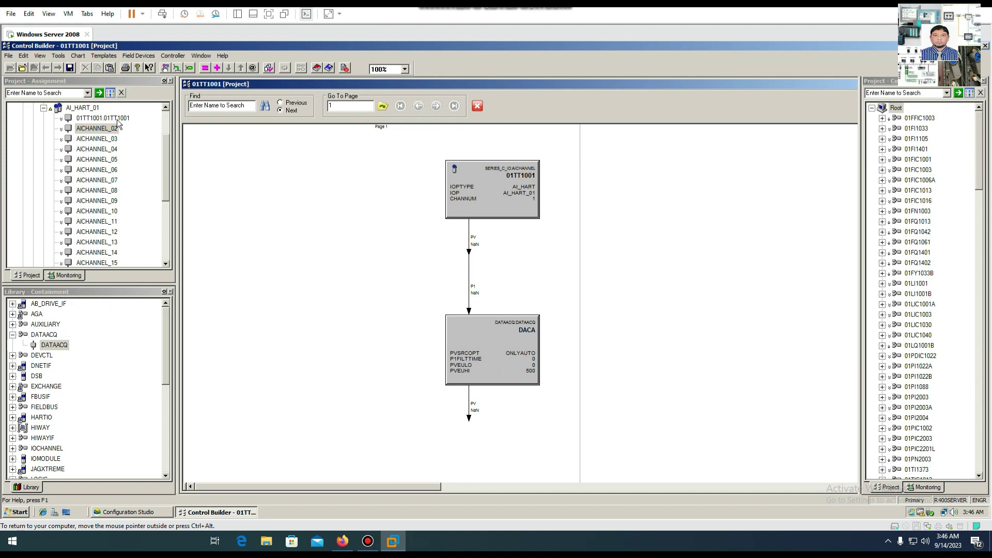
pyautogui.moveTo(761, 88); pyautogui.dragTo(725, 96)
pyautogui.click(842, 92)
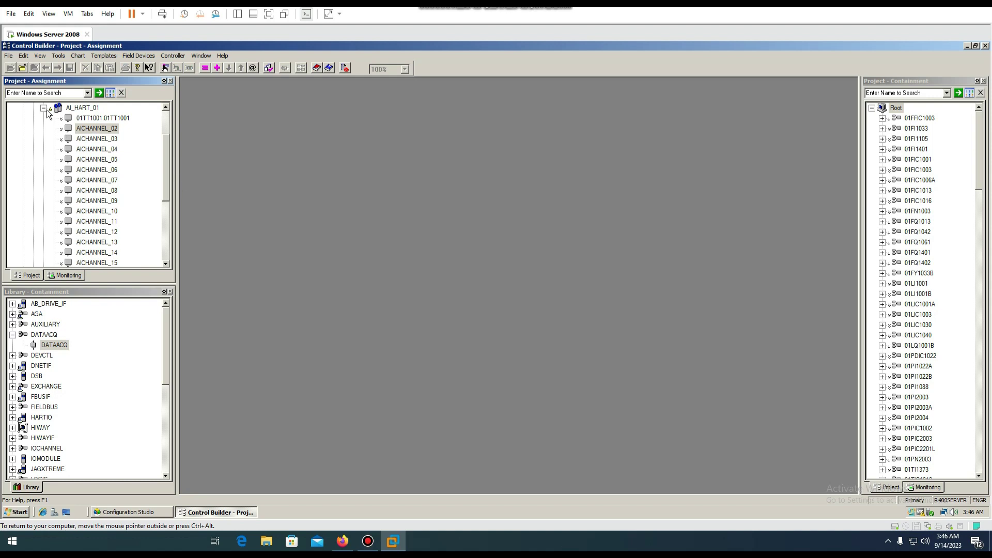
# Assign the unassigned control module 01TT1001 to the SIM_CEEC300_Test execution environment
pyautogui.click(44, 108)
pyautogui.click(58, 231)
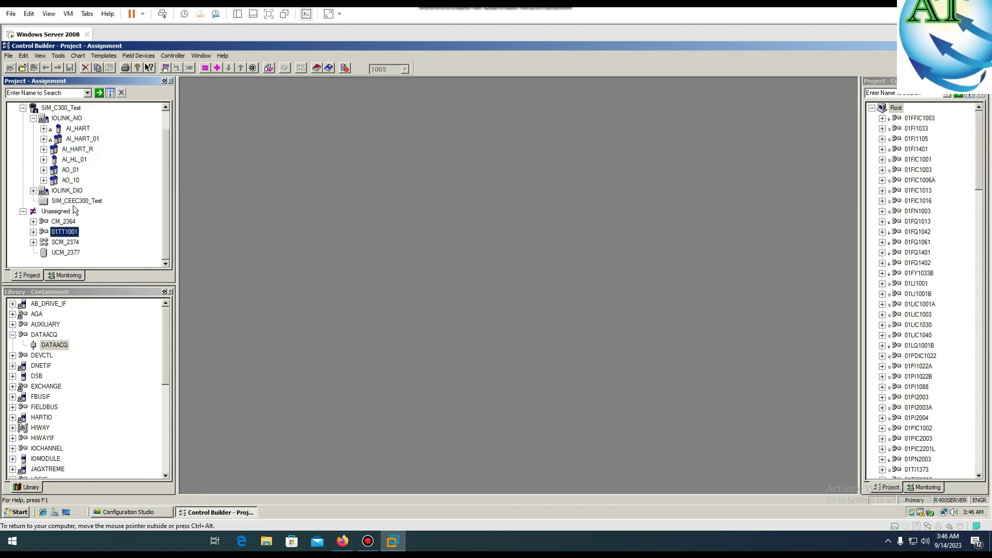
pyautogui.click(205, 68)
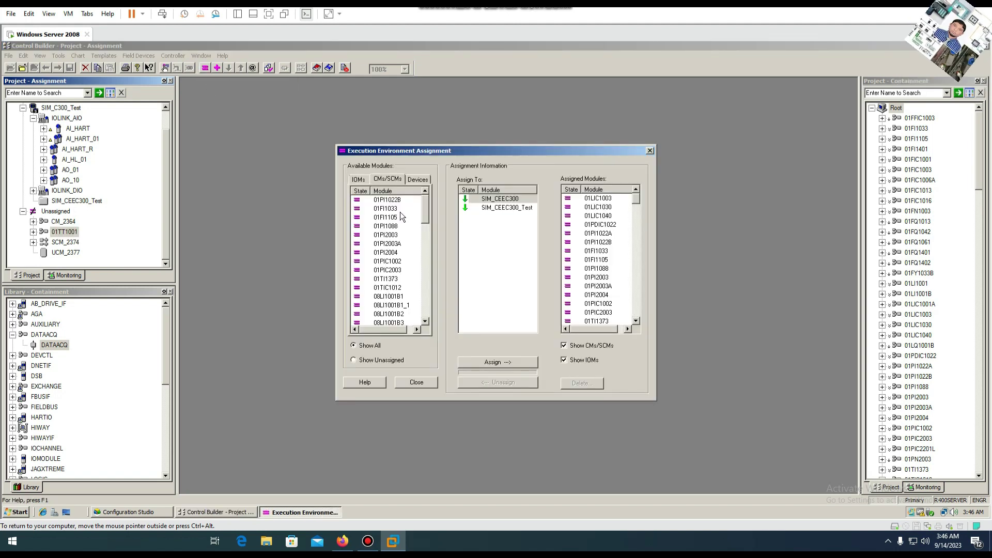
pyautogui.click(367, 361)
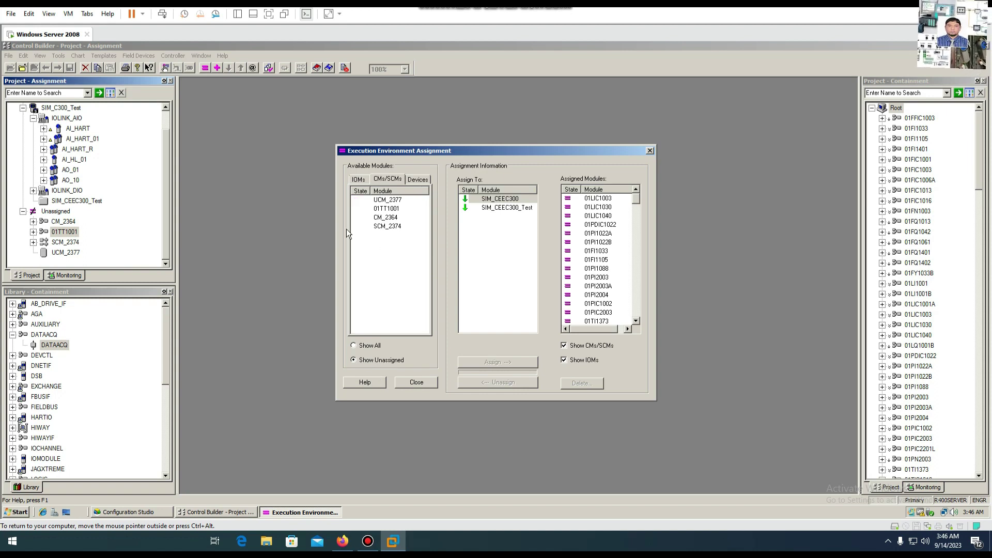
pyautogui.click(389, 210)
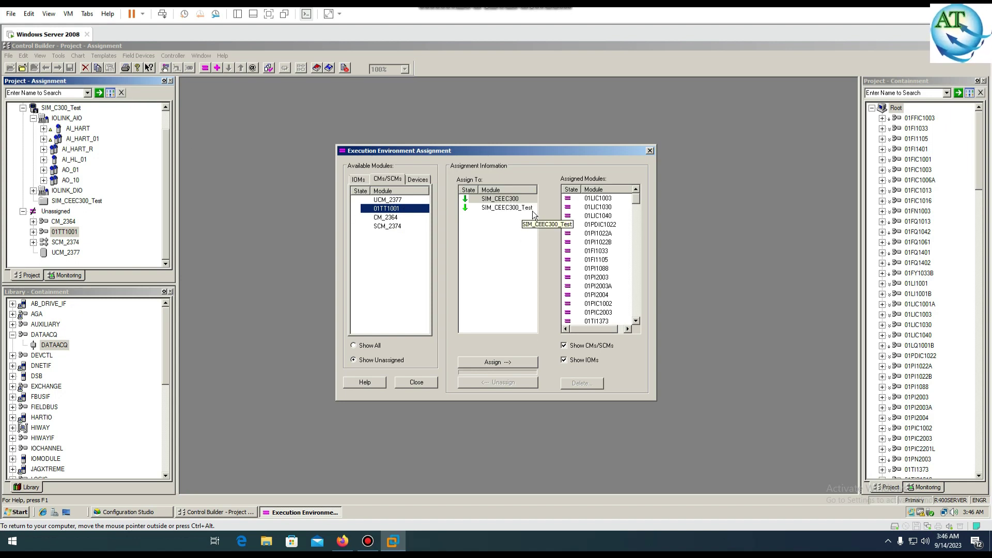
pyautogui.click(514, 210)
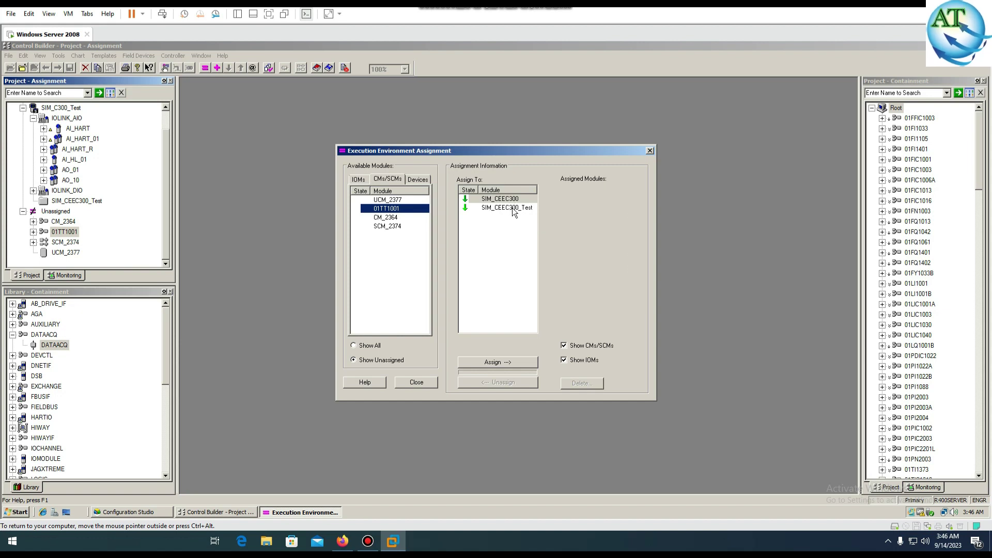
pyautogui.click(494, 363)
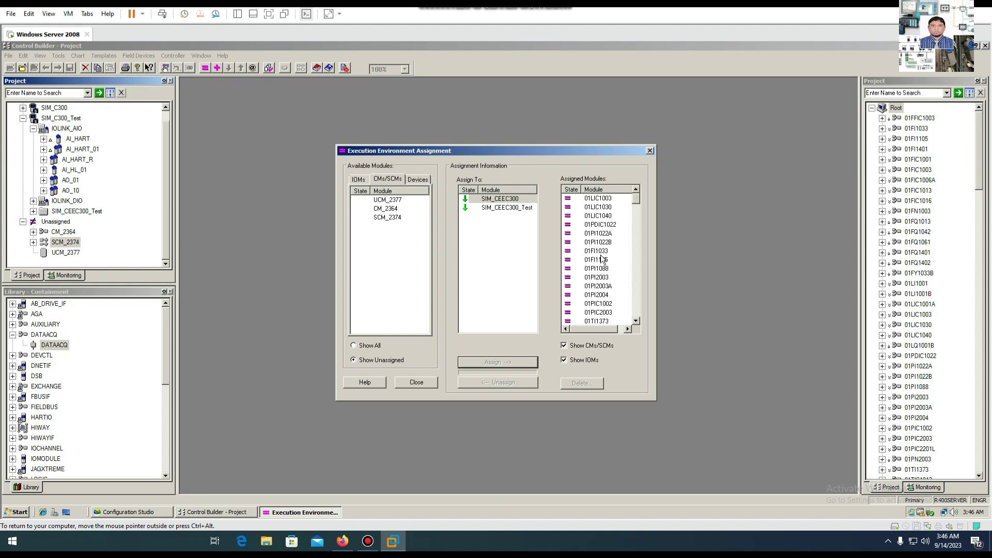
# Look through the assigned modules list for SIM_CEEC300 and close the Execution Environment Assignment dialog
pyautogui.click(638, 321)
pyautogui.click(637, 321)
pyautogui.click(637, 321)
pyautogui.click(638, 321)
pyautogui.click(637, 321)
pyautogui.click(637, 321)
pyautogui.click(638, 321)
pyautogui.click(636, 321)
pyautogui.click(636, 321)
pyautogui.click(637, 321)
pyautogui.click(637, 321)
pyautogui.click(636, 321)
pyautogui.click(636, 321)
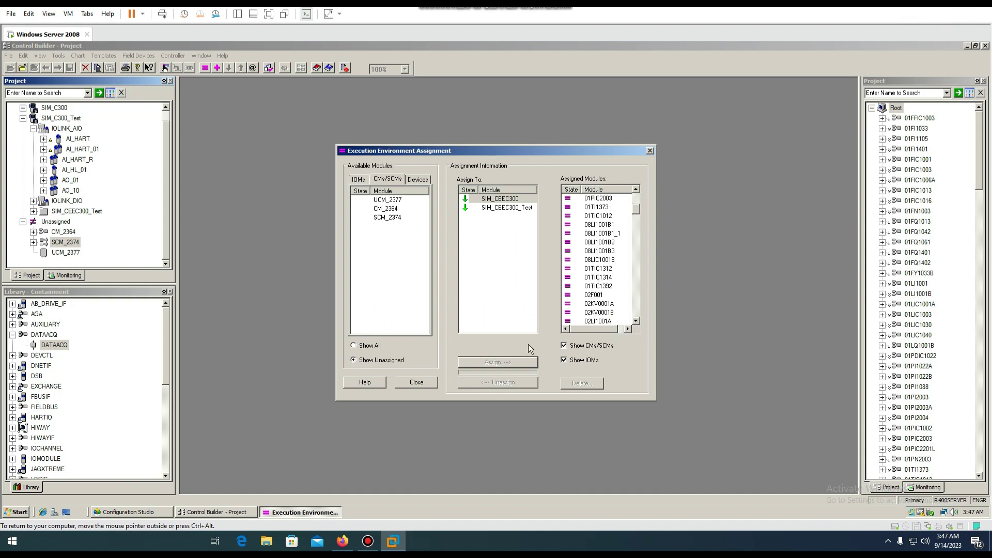
pyautogui.click(420, 383)
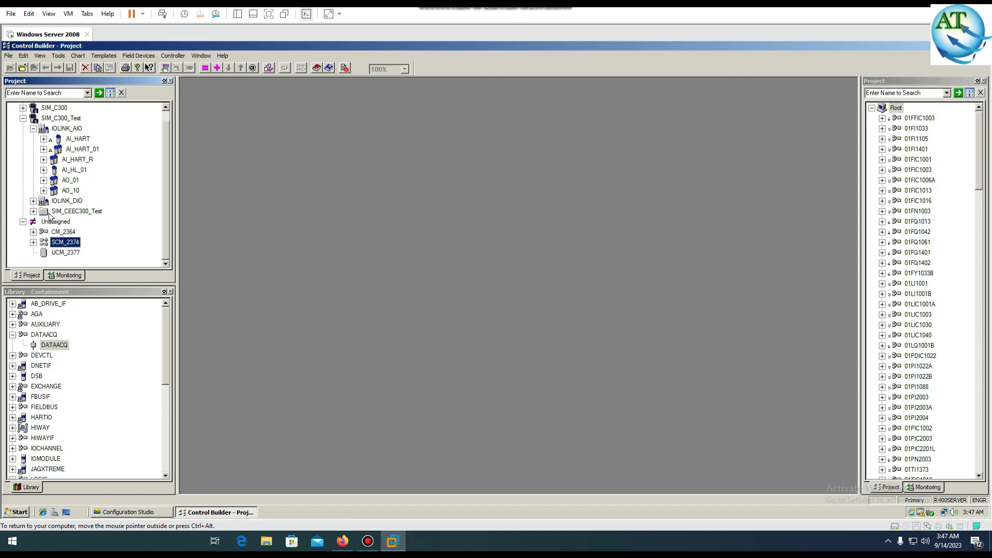
# Load control module 01TT1001 from SIM_CEEC300_Test to the controller, accepting its parameter download
pyautogui.click(33, 212)
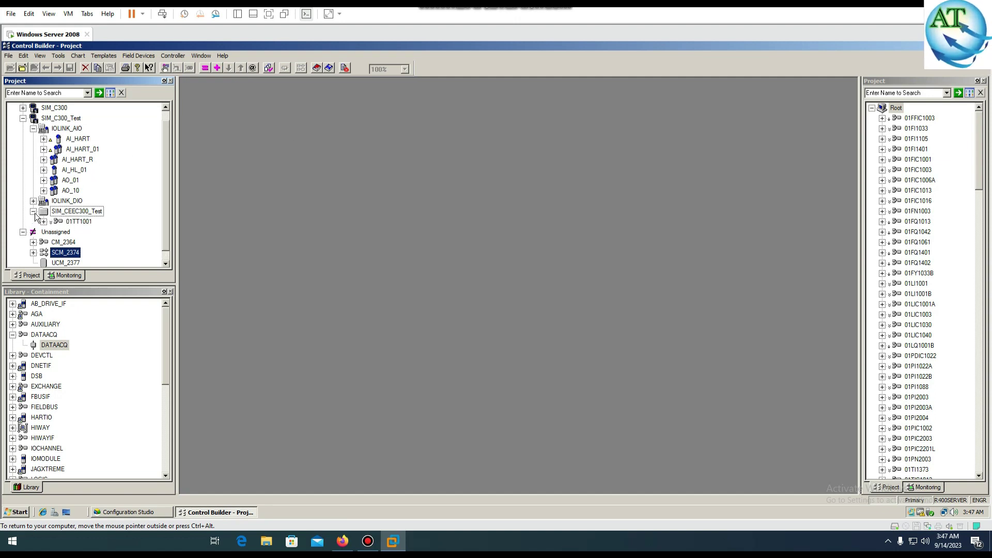
pyautogui.click(70, 222)
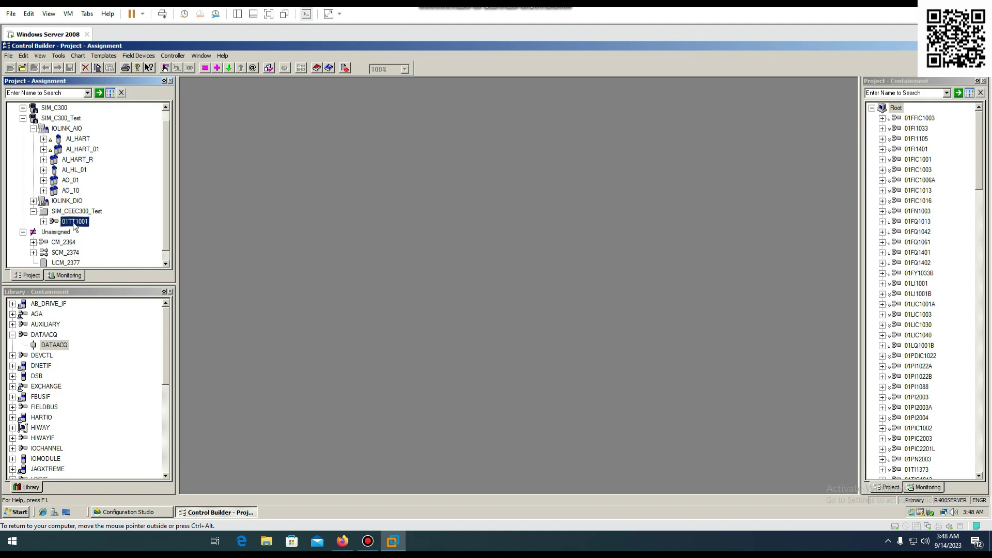
pyautogui.click(72, 222)
pyautogui.click(95, 222)
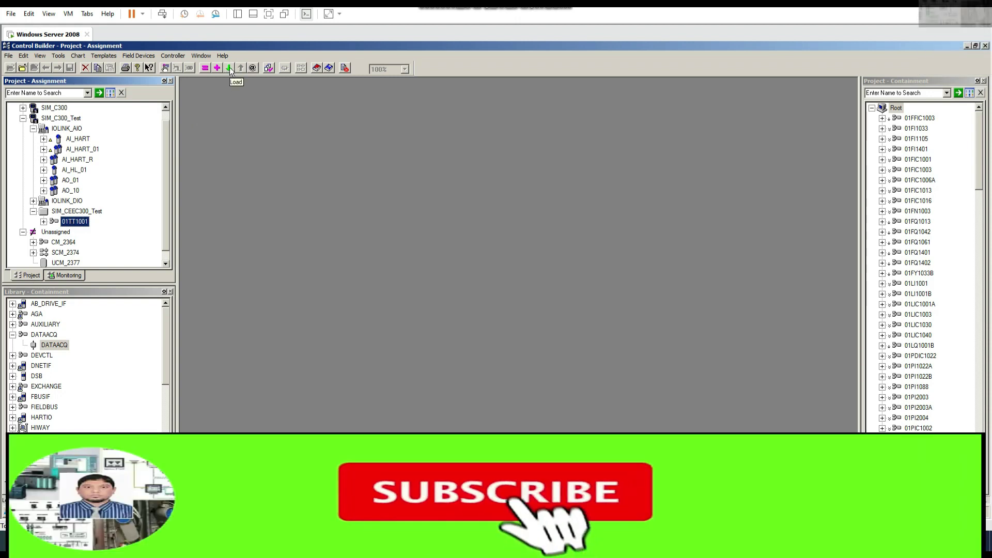
pyautogui.click(229, 68)
pyautogui.click(595, 306)
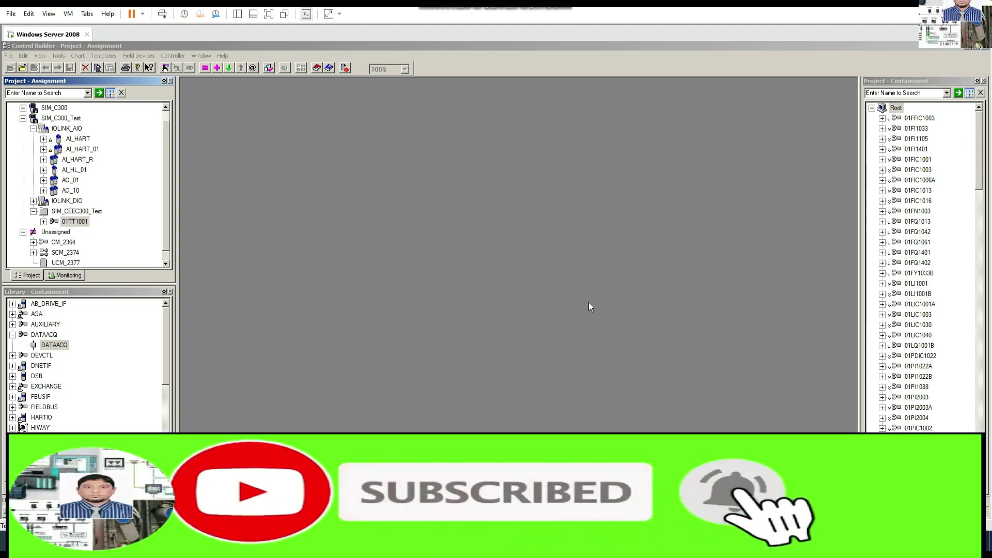
pyautogui.click(433, 354)
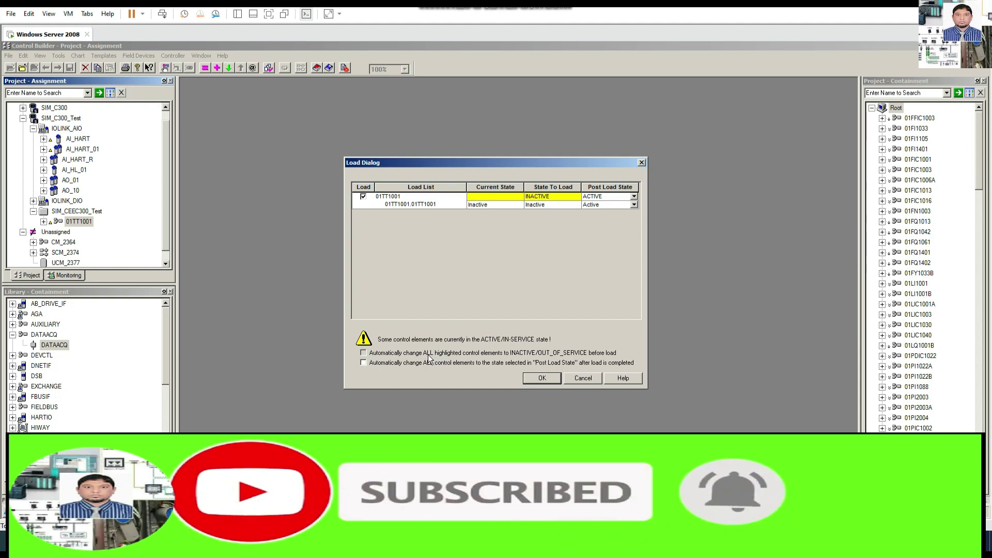
pyautogui.click(542, 378)
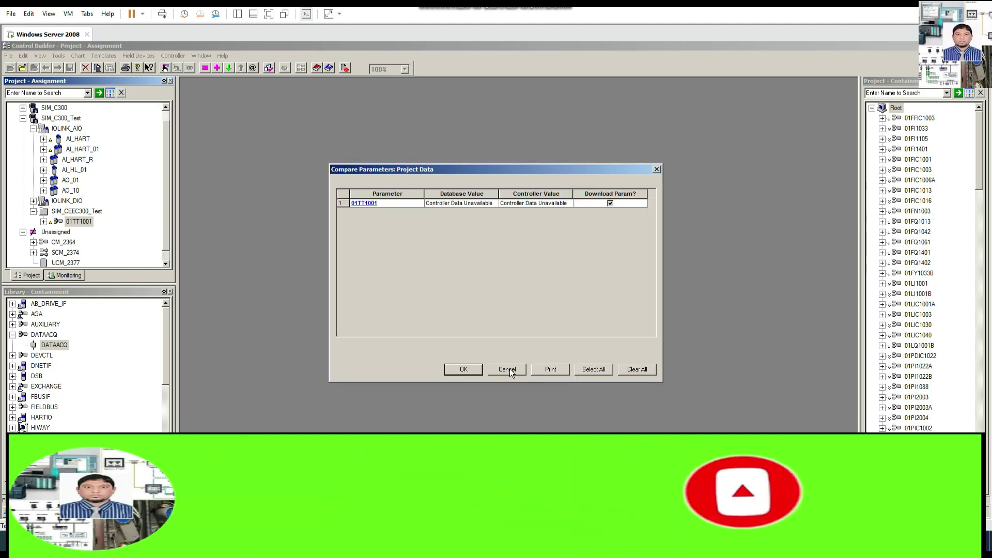
pyautogui.click(469, 369)
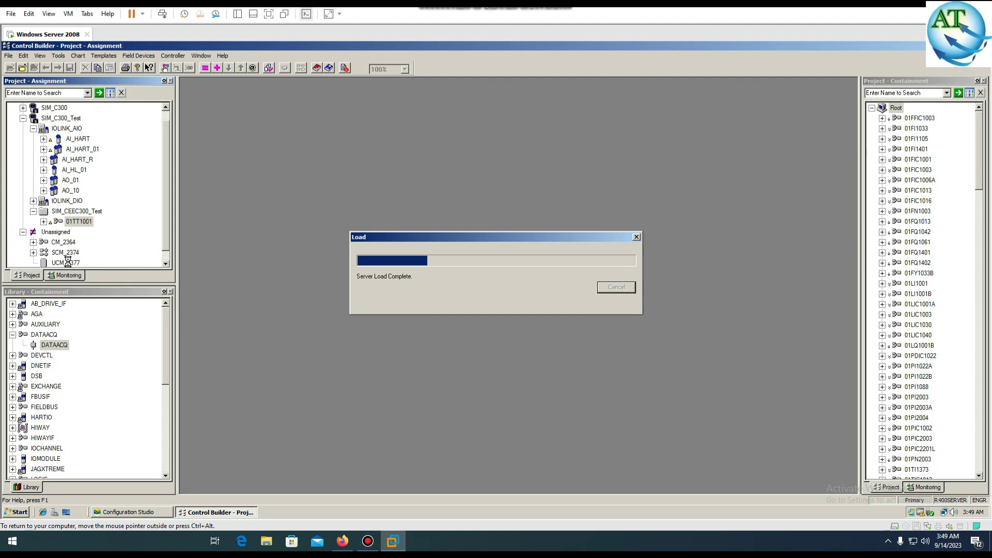
pyautogui.click(72, 222)
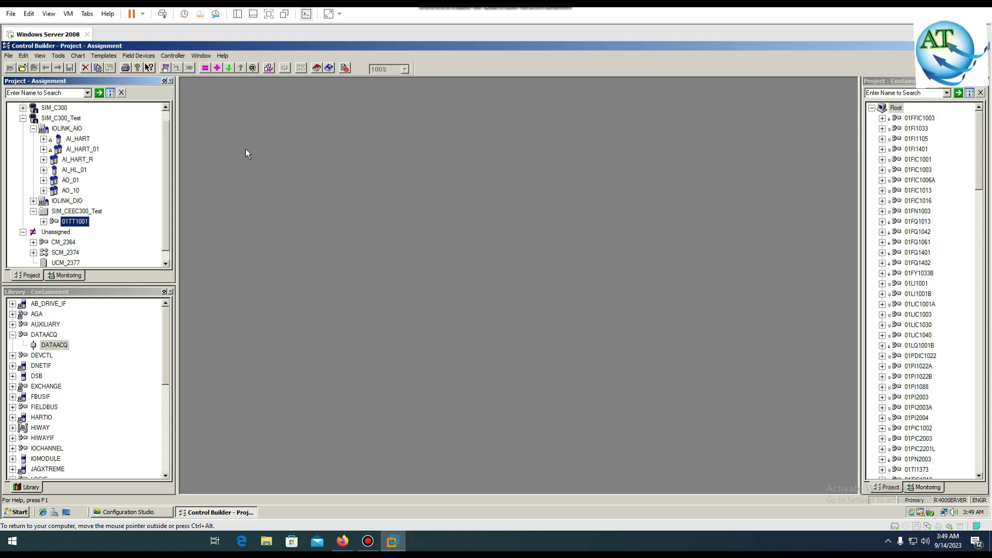
# Open the monitoring chart of 01TT1001 under SIM_CEEC300_Test and maximize it
pyautogui.click(62, 275)
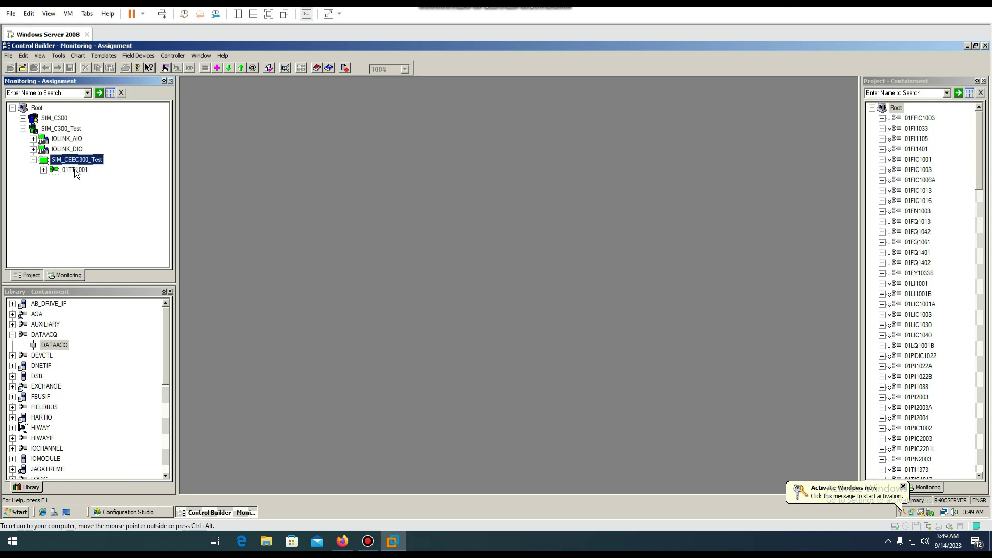
pyautogui.doubleClick(74, 170)
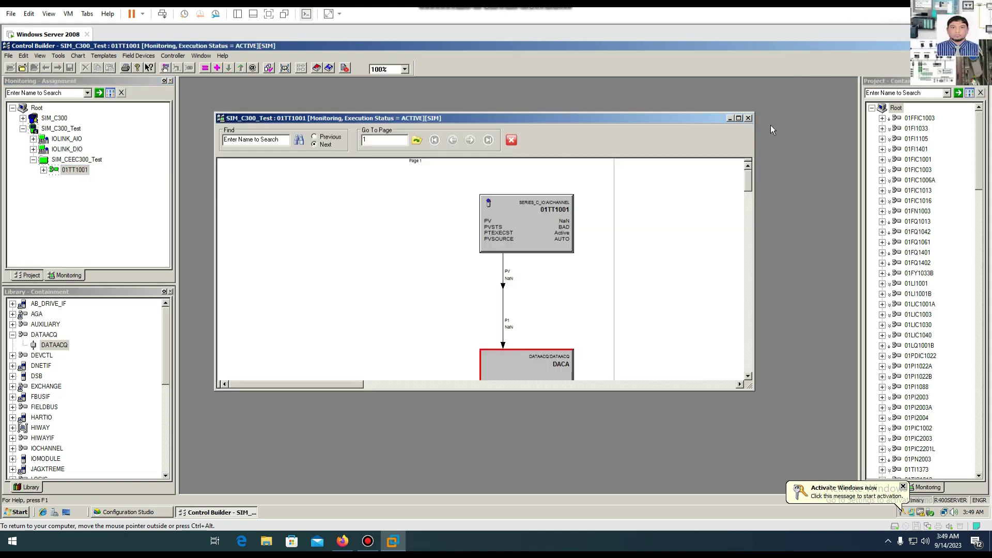
pyautogui.click(740, 118)
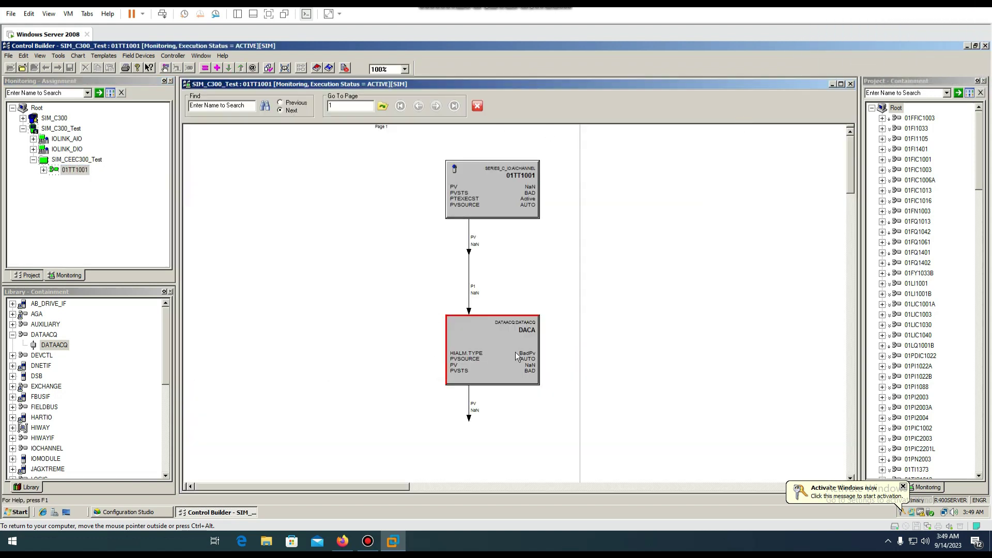
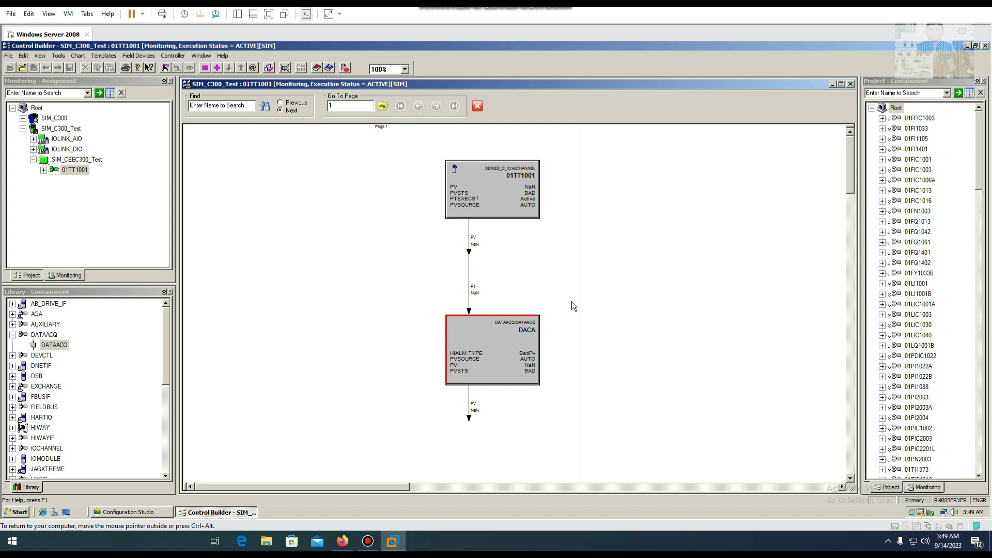
# Check the 01TT1001 channel under AI_HART_01 in the monitored IOLINK_AIO modules
pyautogui.click(33, 139)
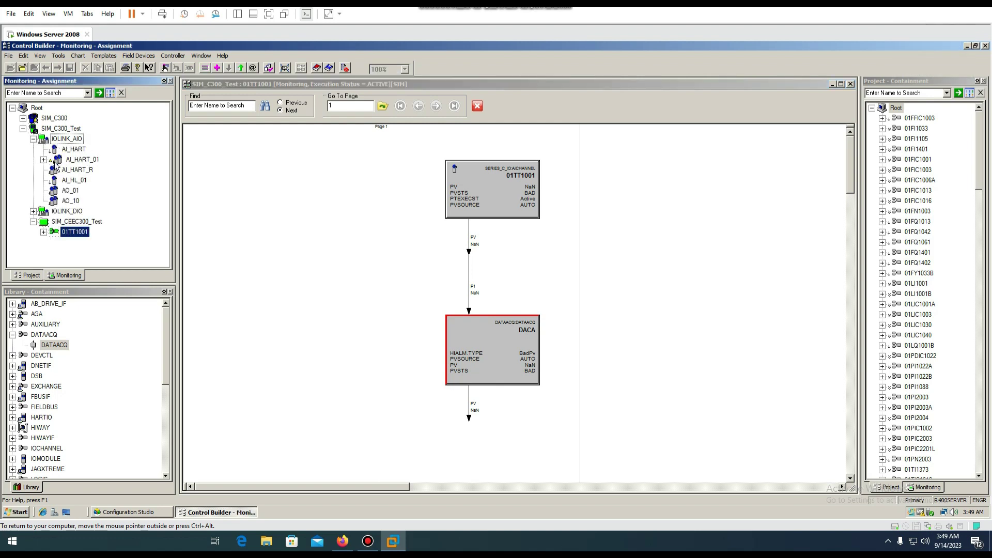
pyautogui.click(43, 160)
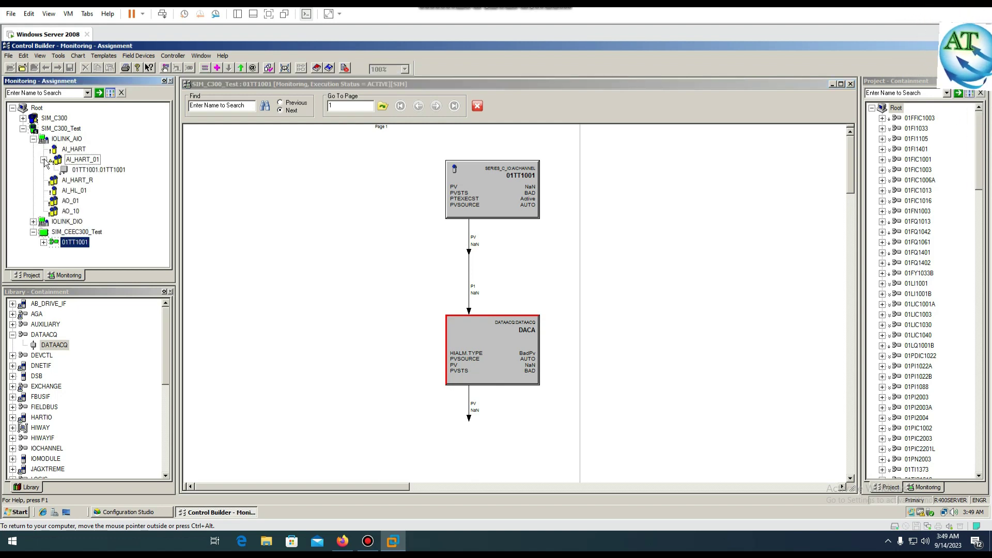
pyautogui.click(82, 171)
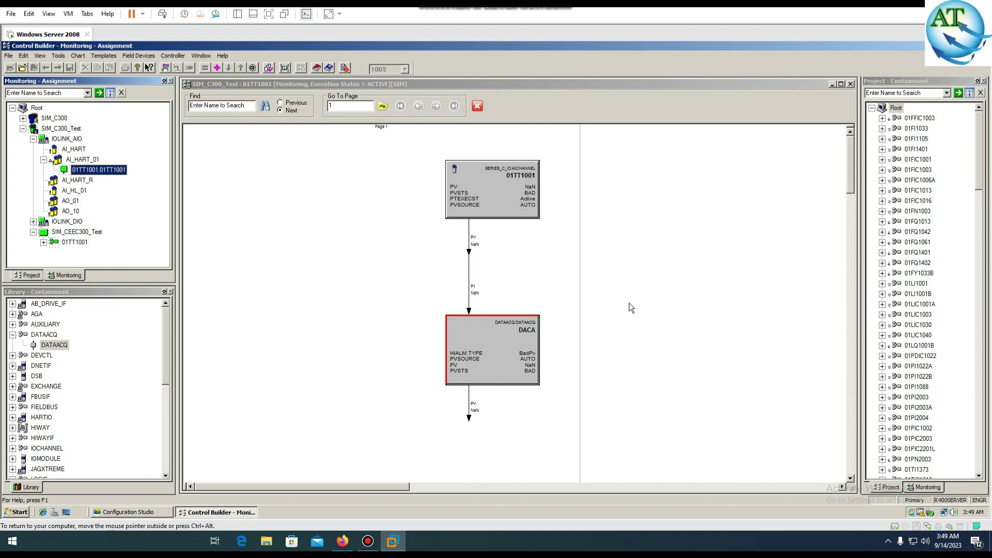
pyautogui.click(43, 160)
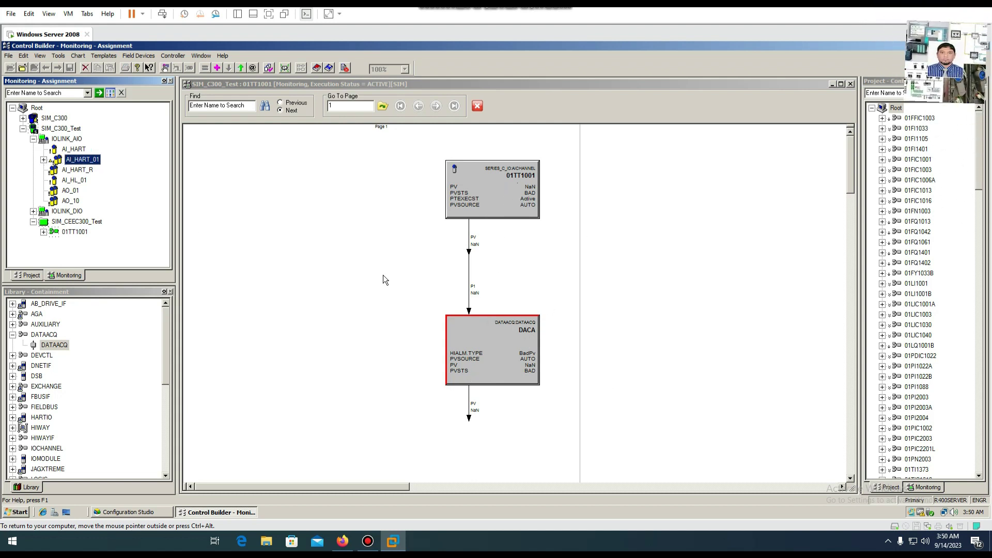
# Set the 01TT1001 analog input channel's PV Source Option to ALL and its PV Source to MAN
pyautogui.doubleClick(479, 172)
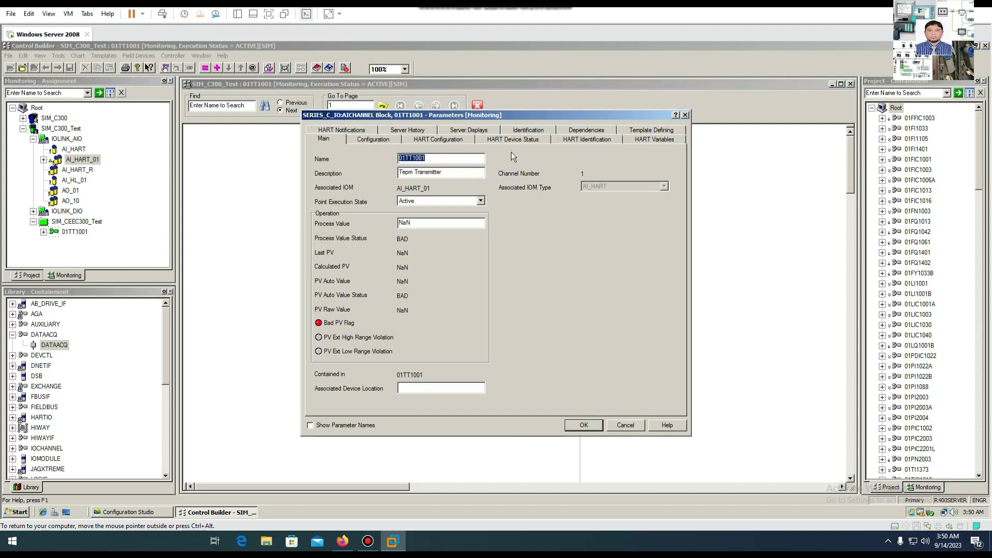
pyautogui.click(372, 140)
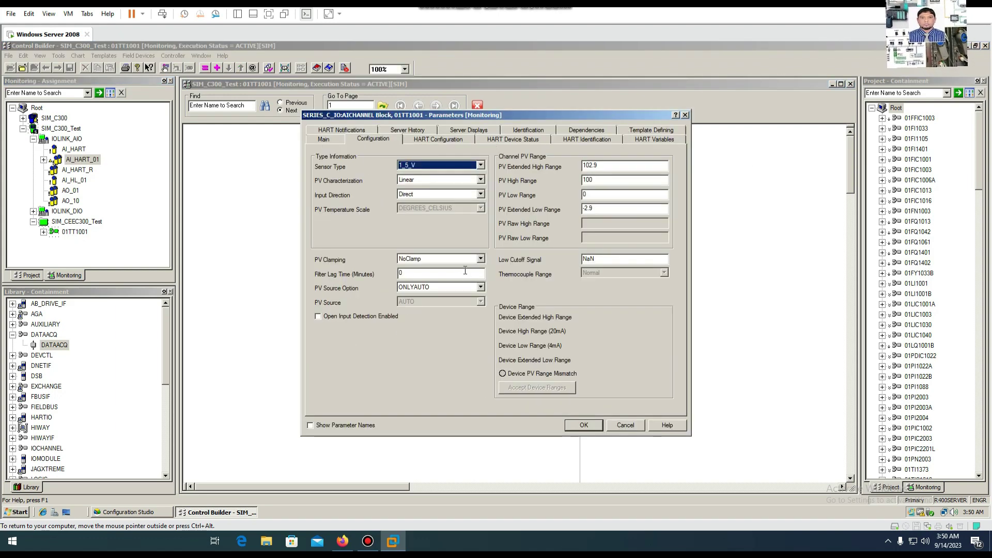
pyautogui.click(434, 286)
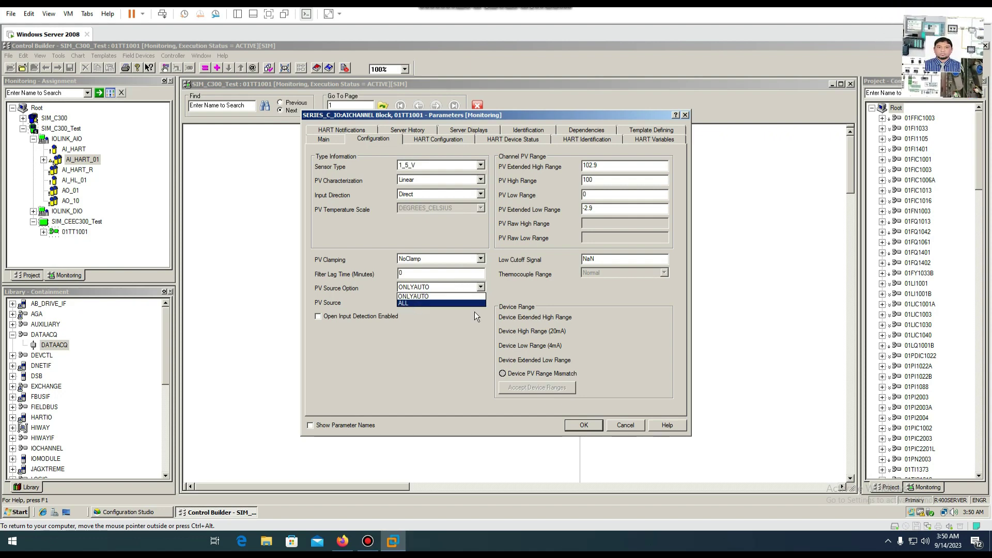
pyautogui.click(474, 311)
pyautogui.click(441, 302)
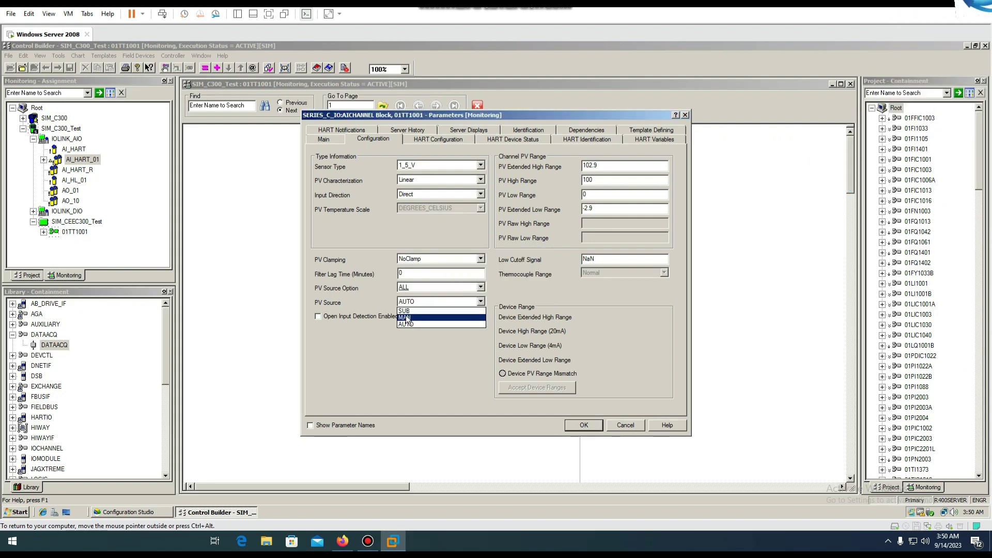
pyautogui.click(406, 318)
pyautogui.click(487, 316)
pyautogui.click(585, 425)
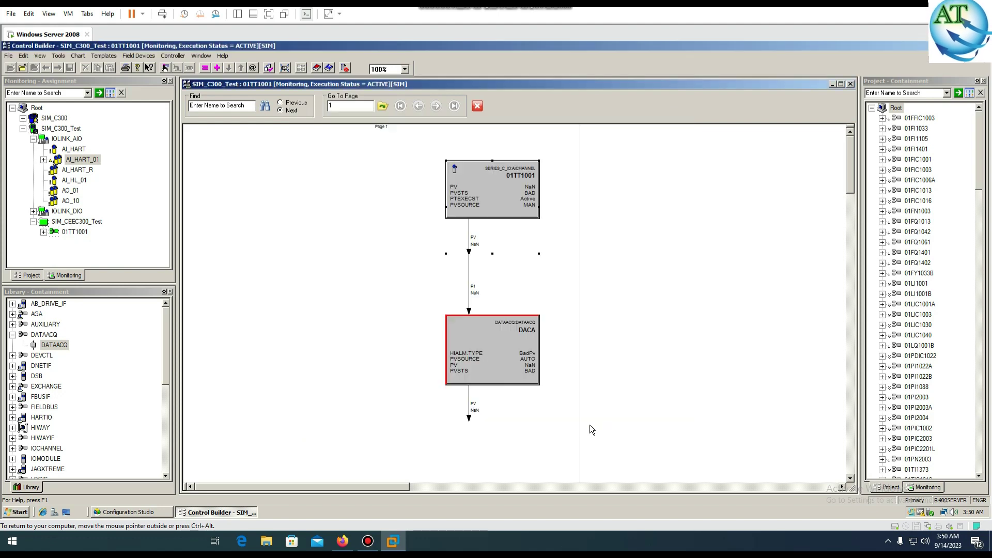
# Review the 01TT1001 channel's main and configuration parameters, checking the PV source settings
pyautogui.doubleClick(476, 244)
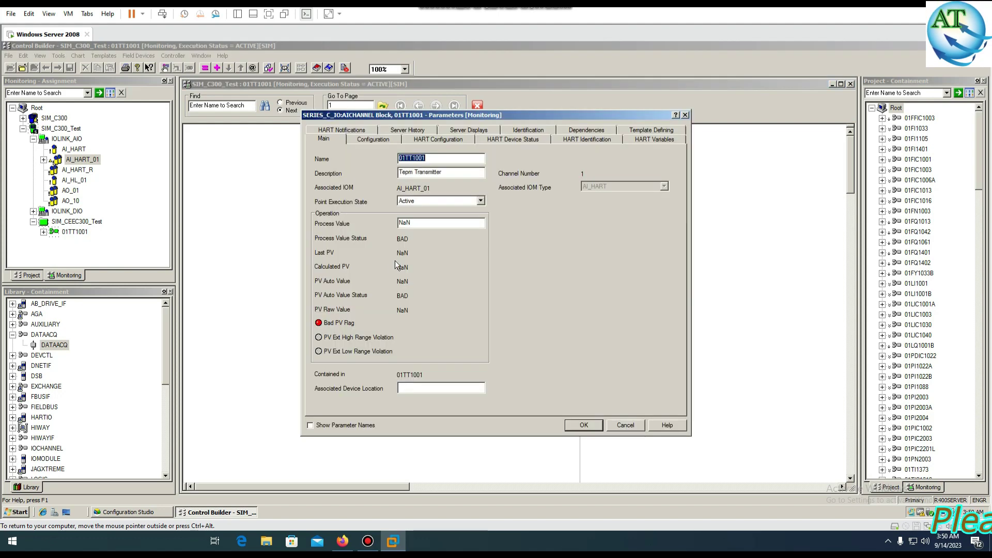
pyautogui.click(626, 426)
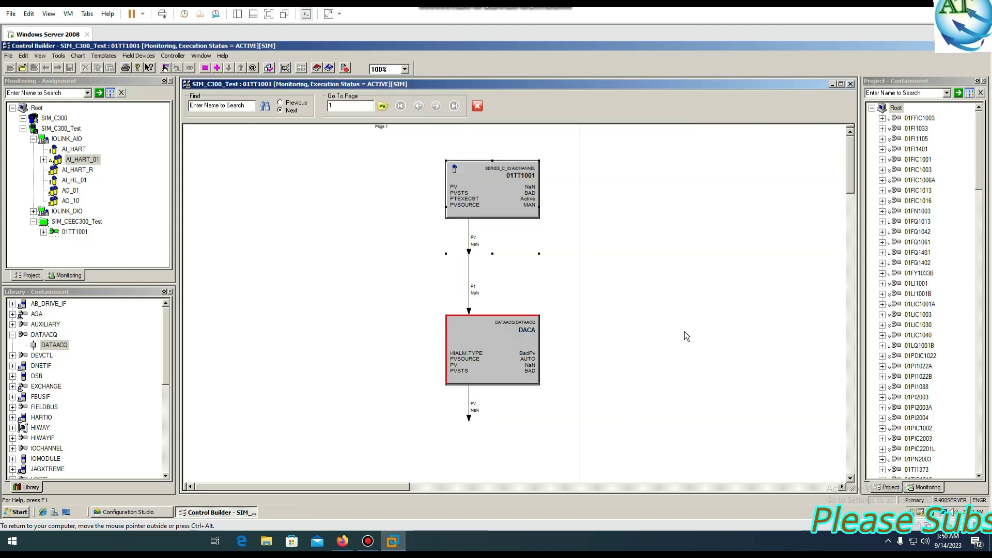
pyautogui.doubleClick(475, 245)
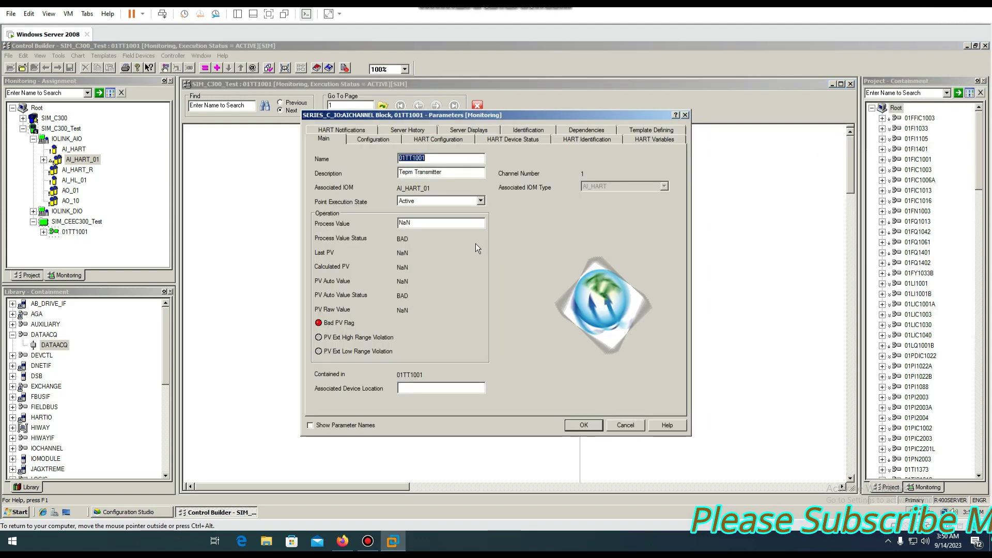
pyautogui.click(370, 140)
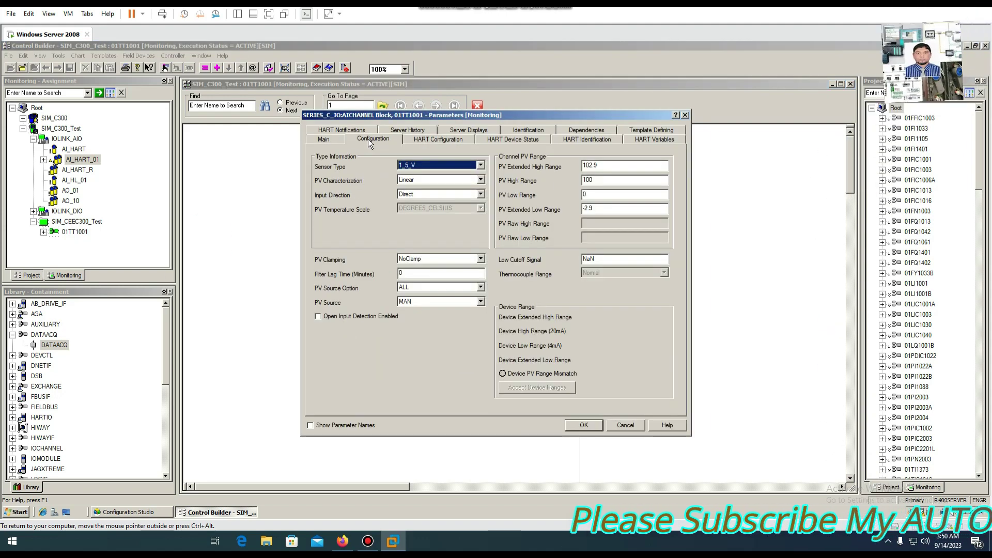
pyautogui.click(585, 424)
pyautogui.click(652, 335)
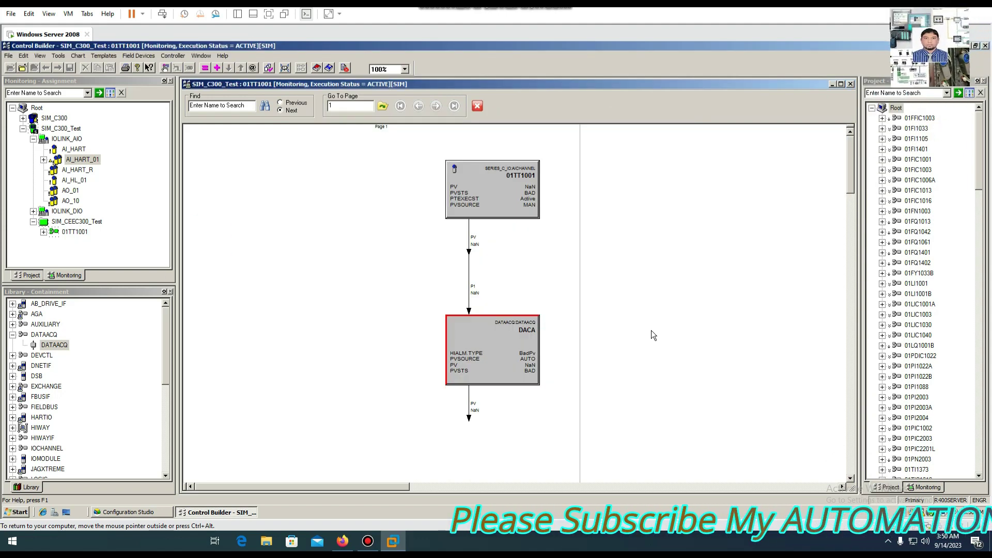
# Change the 01TT1001 channel's online process value to 50
pyautogui.doubleClick(475, 248)
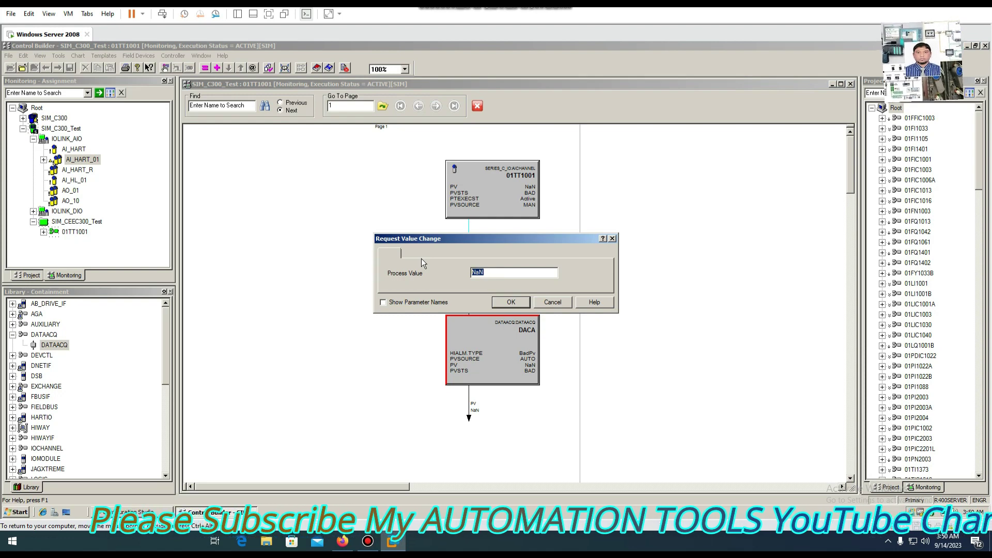
pyautogui.write('50')
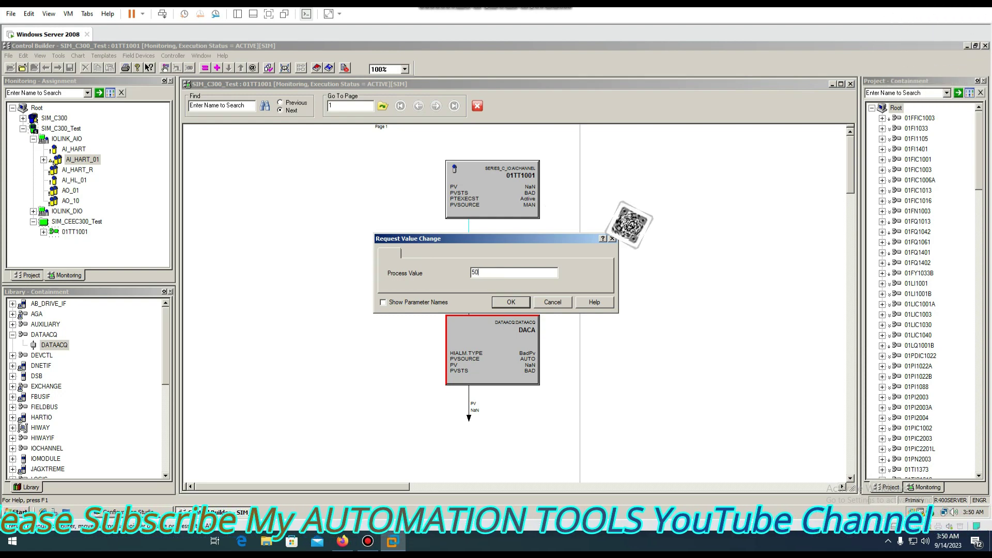
pyautogui.click(502, 303)
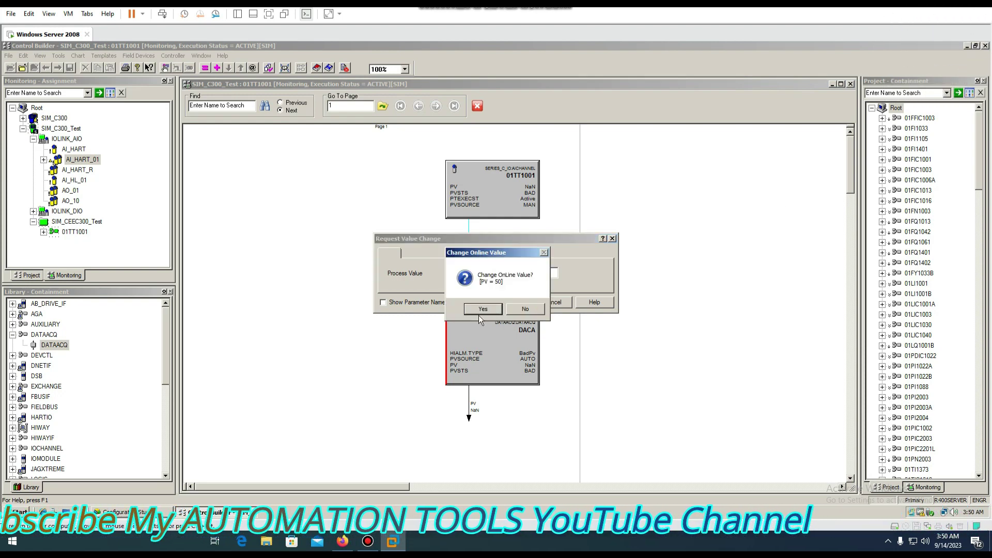
pyautogui.click(479, 311)
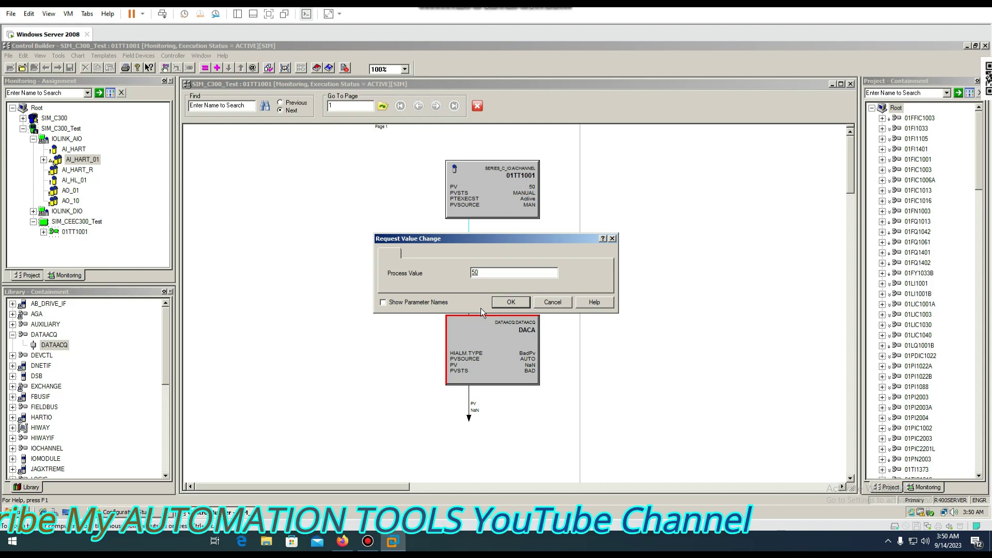
pyautogui.click(509, 302)
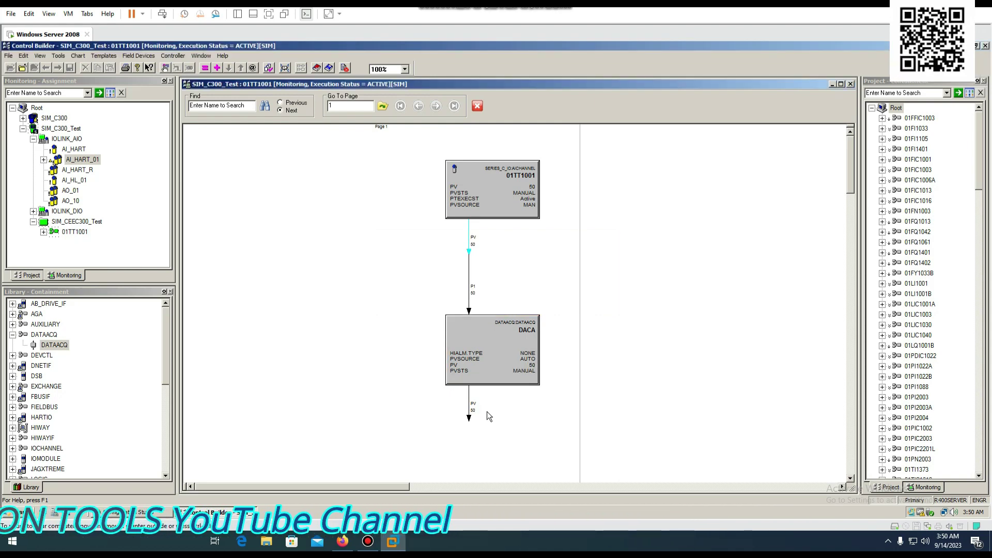
# Examine the DACA block's main parameters, including its PV range limits and clamping option
pyautogui.doubleClick(496, 335)
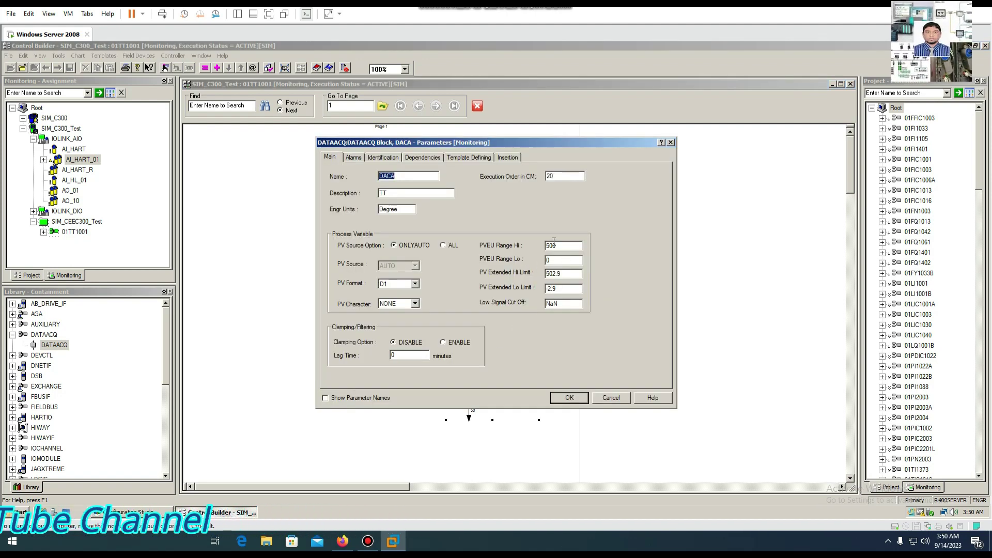
pyautogui.click(569, 398)
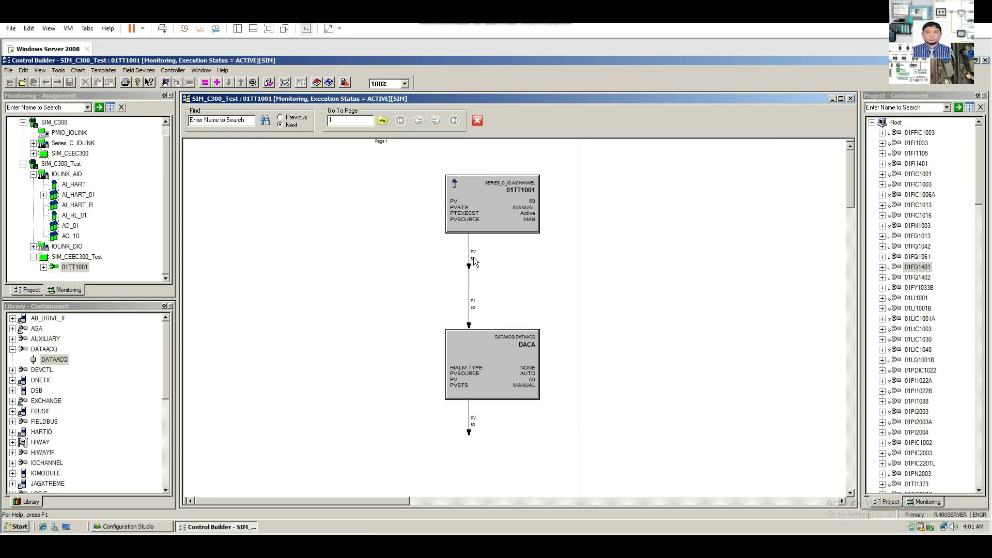
pyautogui.doubleClick(476, 343)
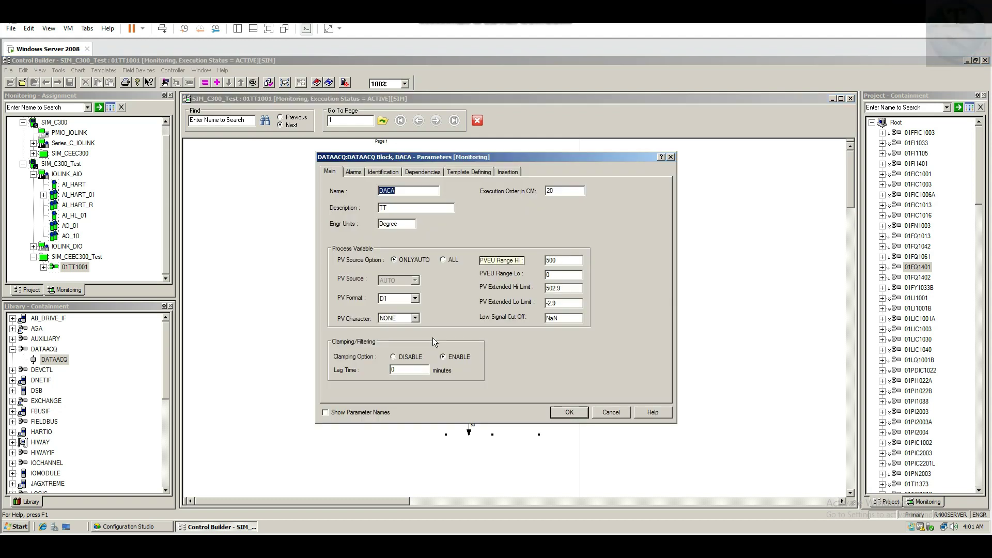
pyautogui.press('Escape')
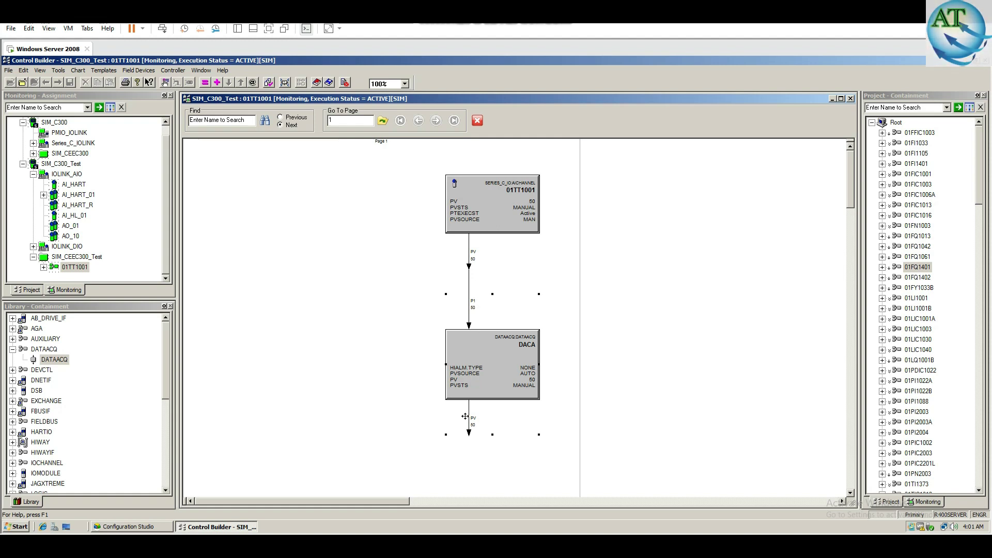
# Examine the online DACA block's main parameters, including its PV range limits and the available PV Character options
pyautogui.click(686, 274)
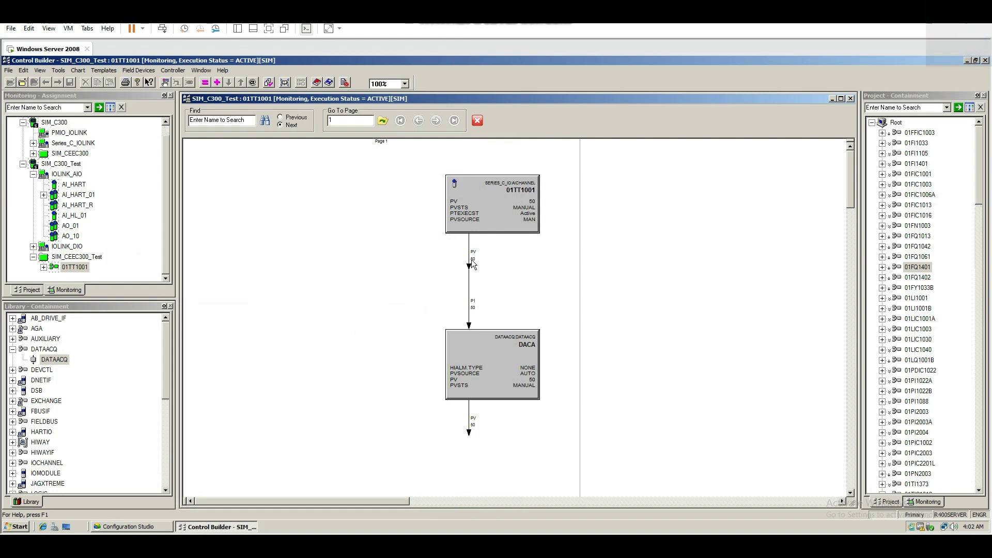
pyautogui.doubleClick(486, 353)
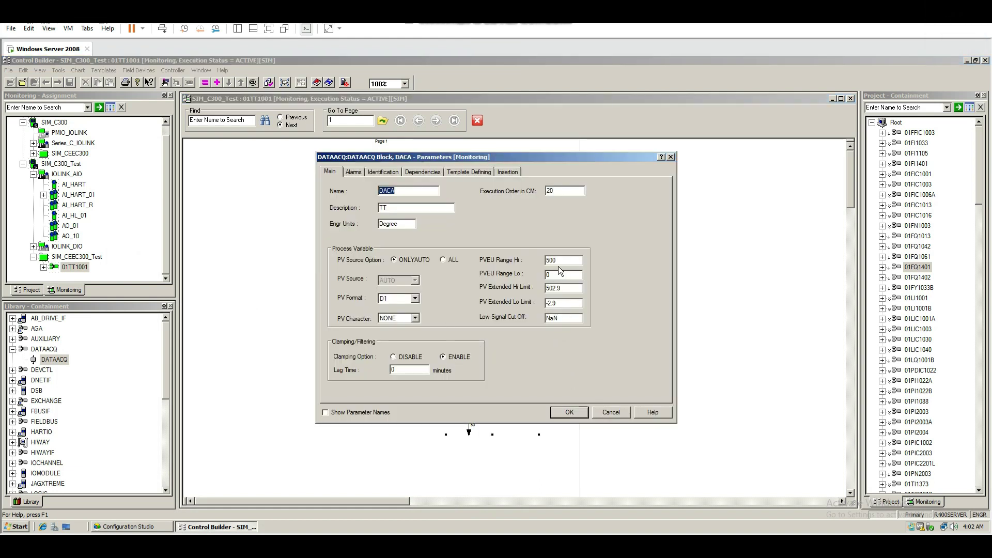
pyautogui.click(571, 412)
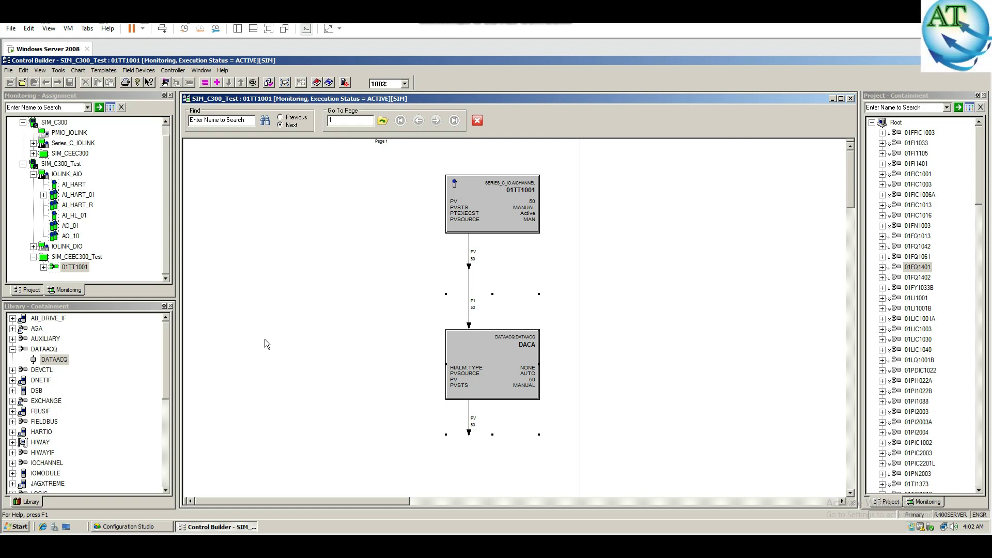
pyautogui.doubleClick(491, 344)
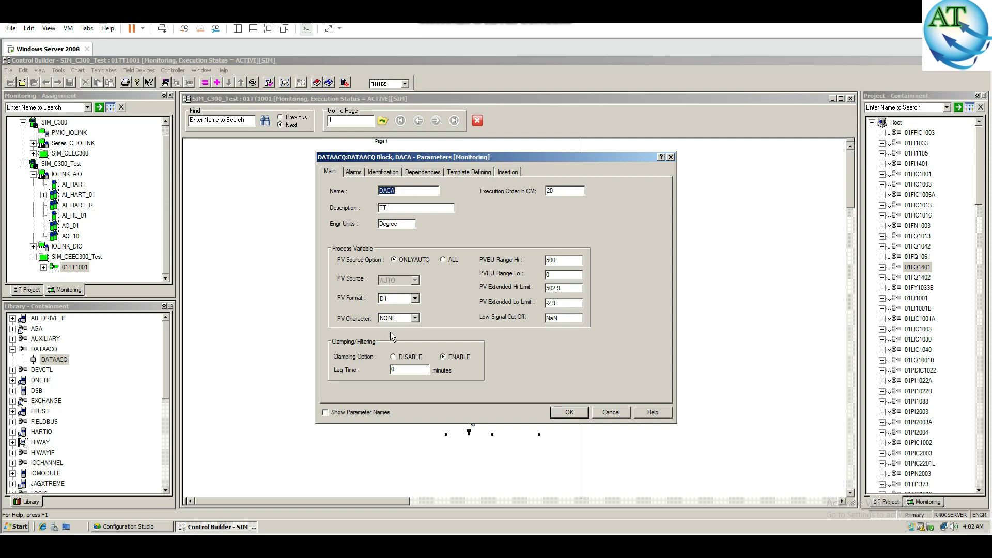
pyautogui.click(415, 319)
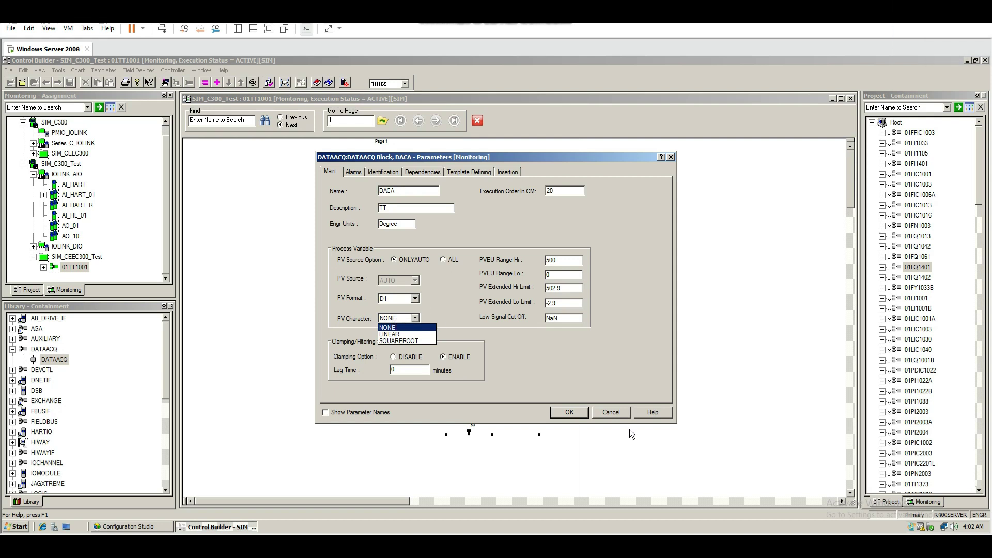
pyautogui.click(572, 412)
pyautogui.click(571, 413)
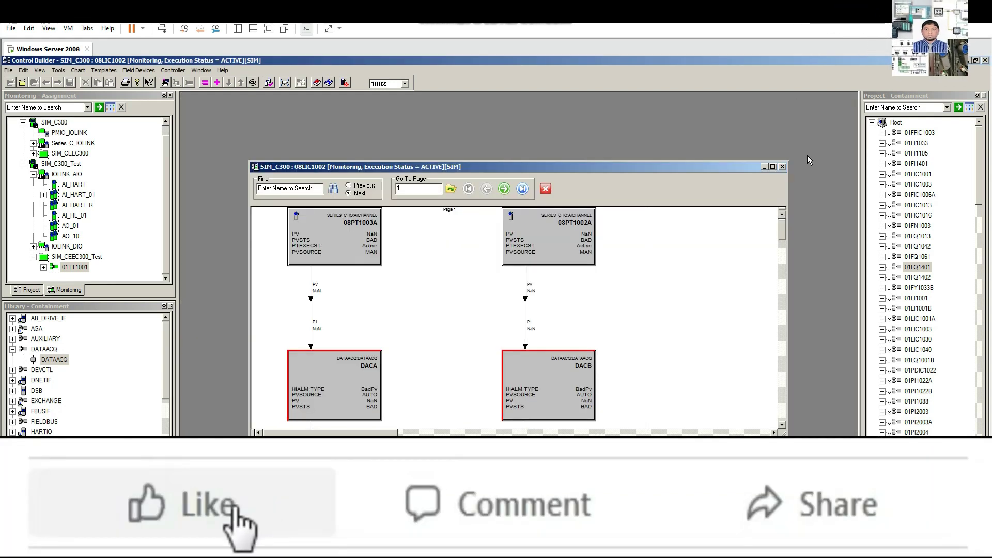
# Close the 08LIC1002 chart and open the project version of the 01TT1001 chart under SIM_CEEC300_Test, maximized
pyautogui.click(782, 166)
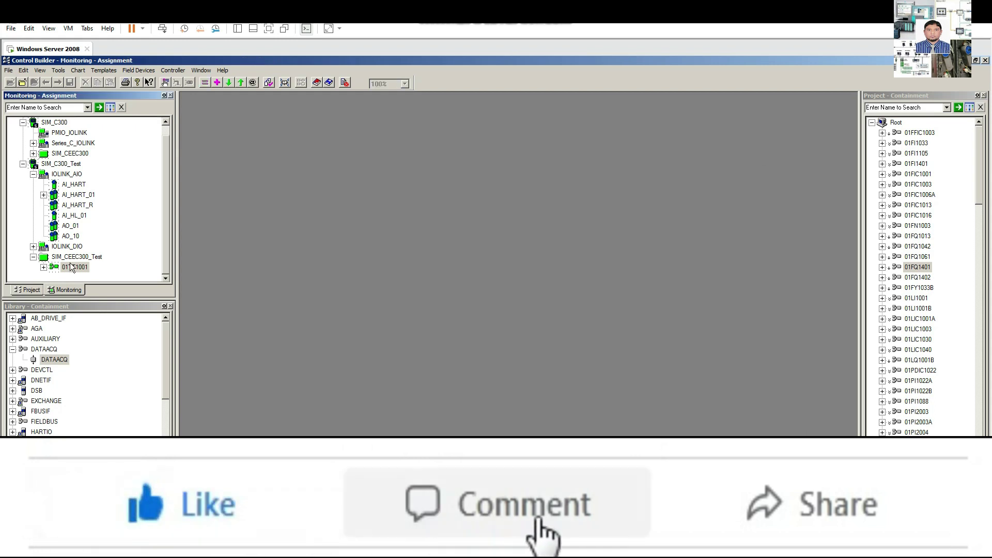
pyautogui.click(36, 289)
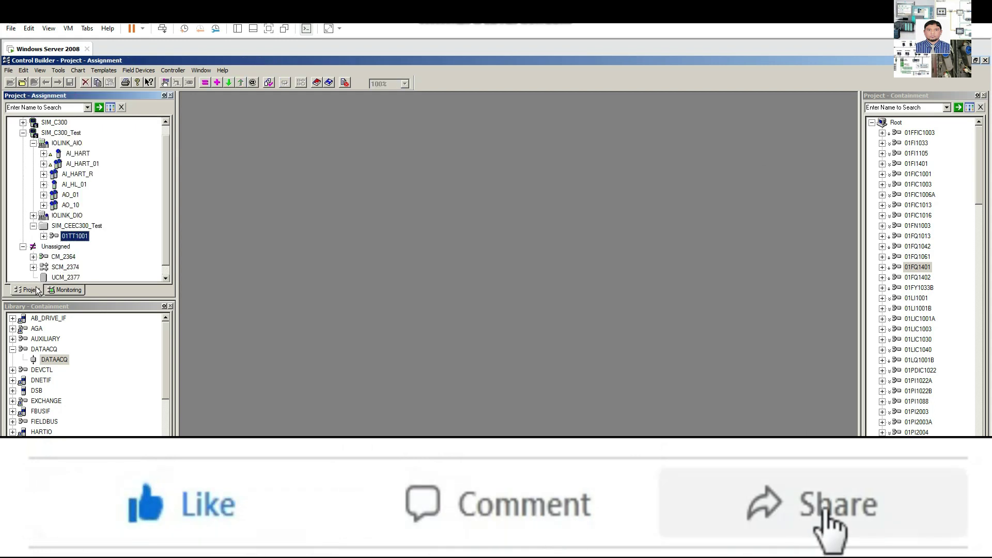
pyautogui.click(76, 236)
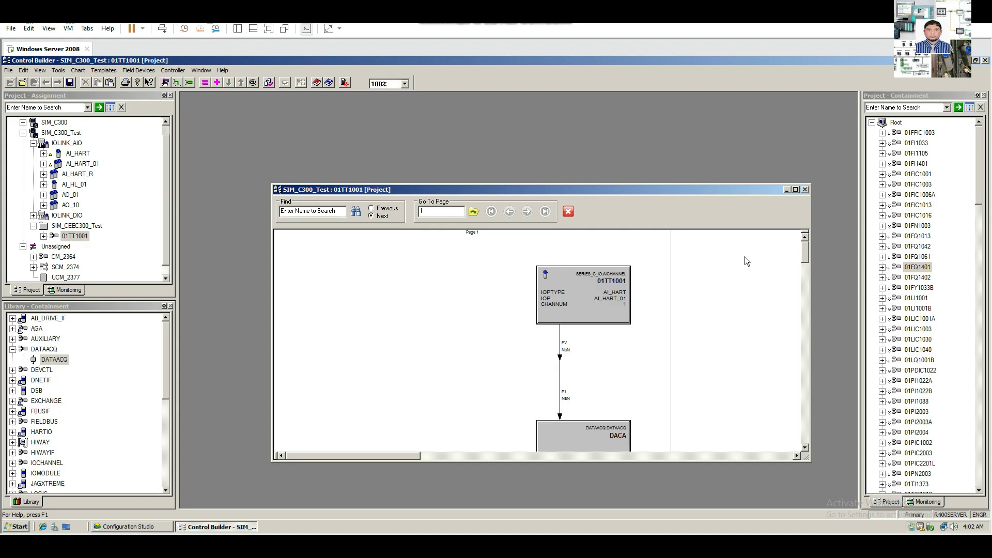
pyautogui.click(799, 193)
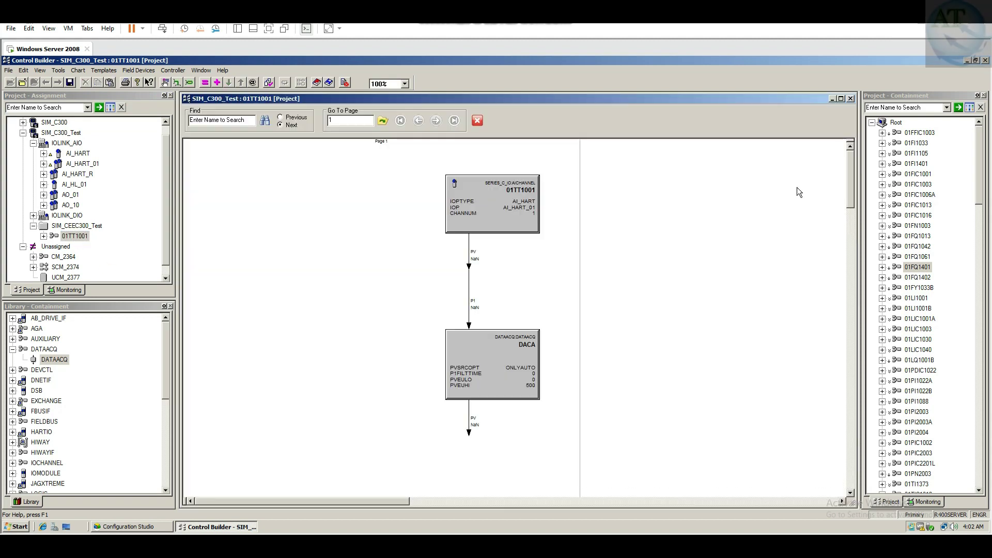
# Set the DACA block's PV Character to LINEAR in the project, then save and close the 01TT1001 chart
pyautogui.doubleClick(470, 345)
pyautogui.click(412, 287)
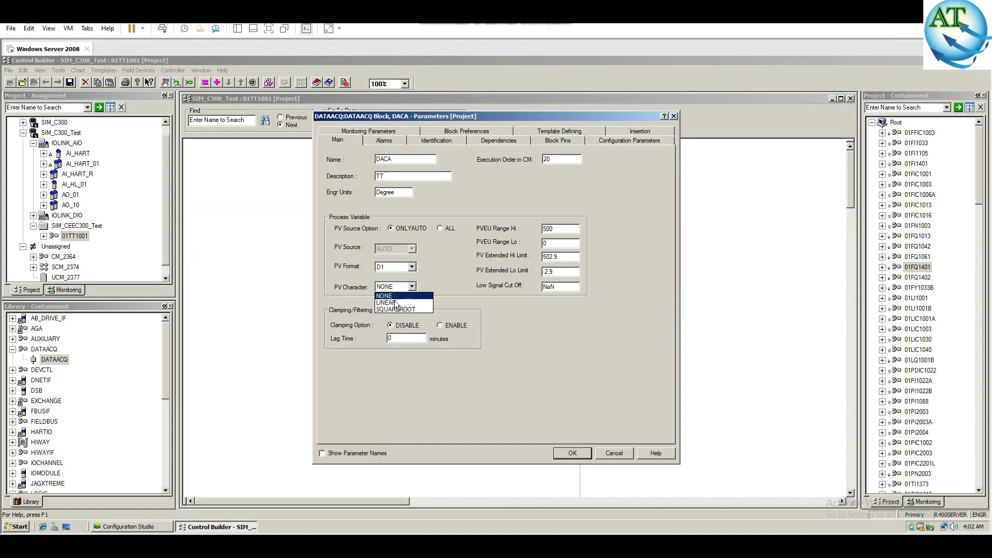
pyautogui.click(397, 303)
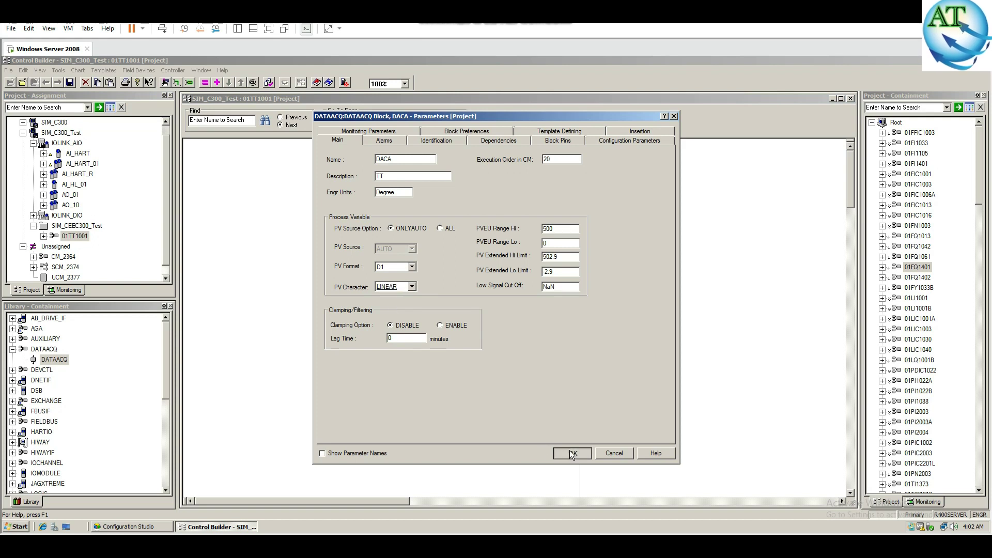
pyautogui.click(572, 454)
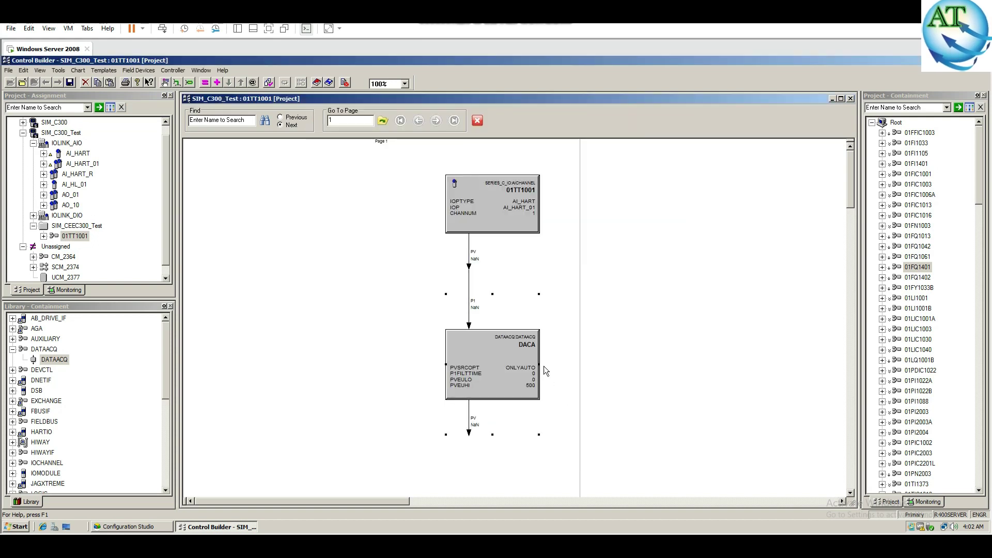
pyautogui.click(852, 100)
pyautogui.click(471, 312)
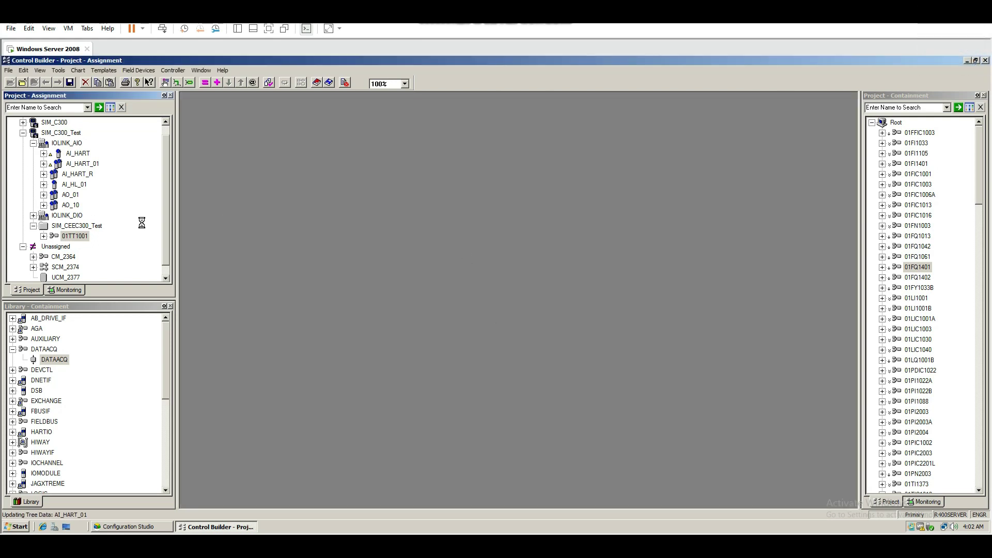
# Load 01TT1001 with automatic inactivation before load and automatic change to the post-load state, downloading all differing parameters
pyautogui.click(78, 237)
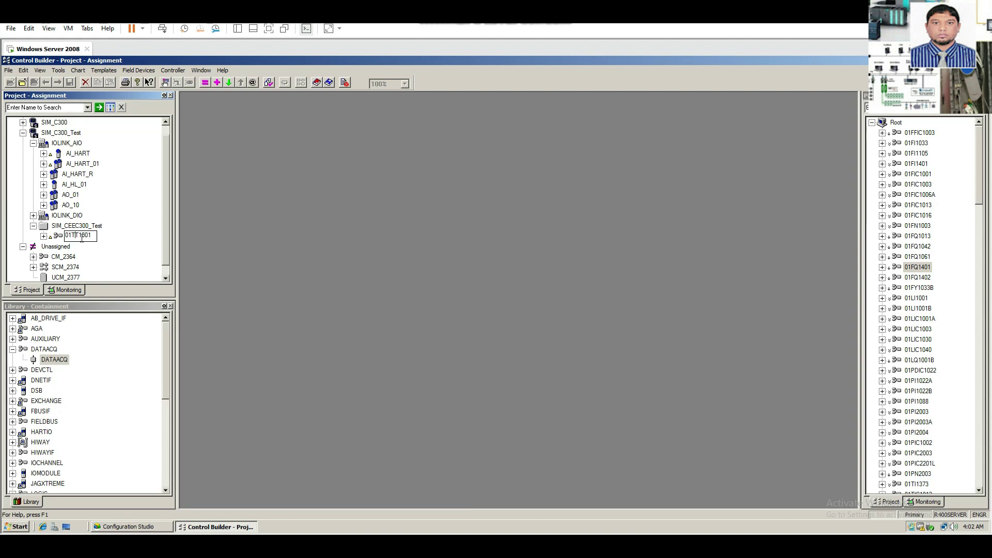
pyautogui.click(152, 324)
pyautogui.click(77, 237)
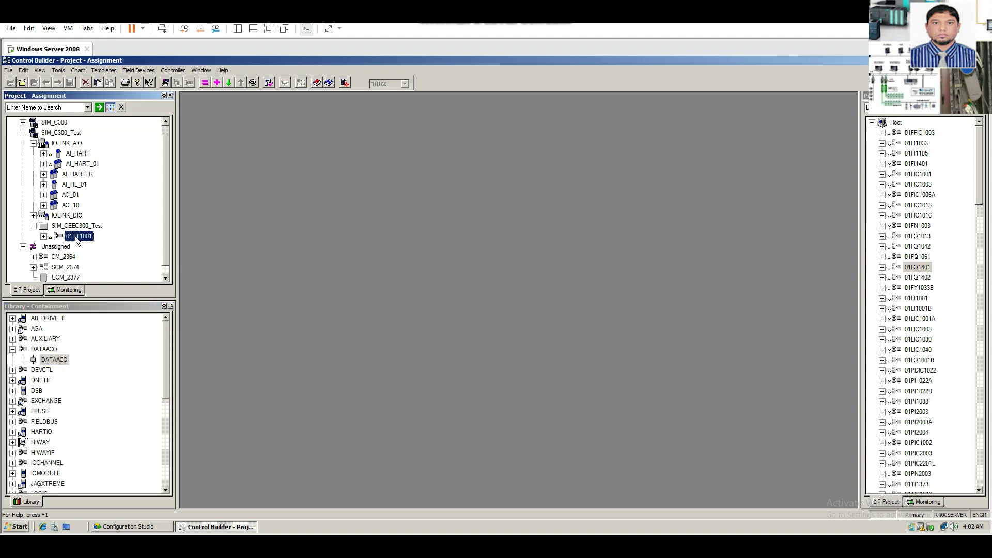
pyautogui.click(231, 82)
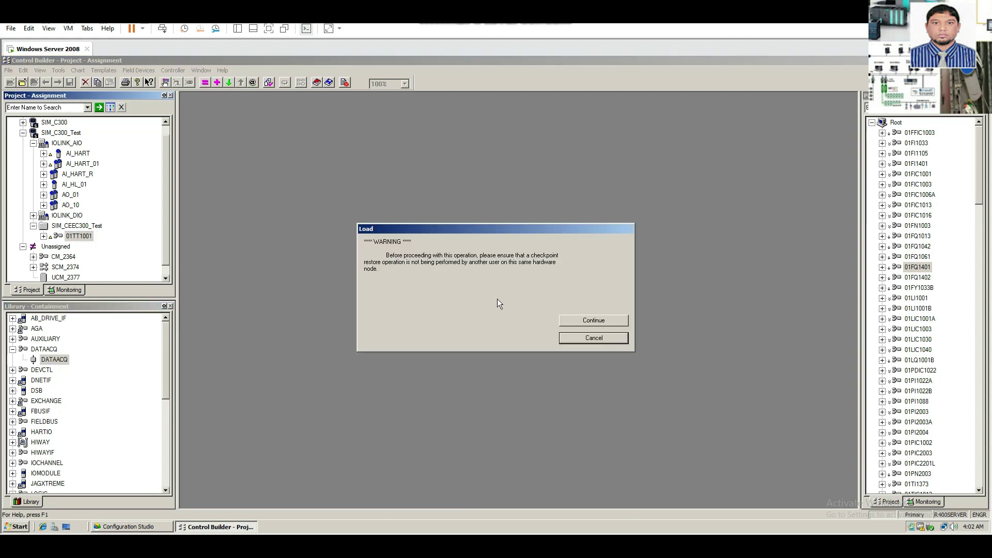
pyautogui.click(587, 325)
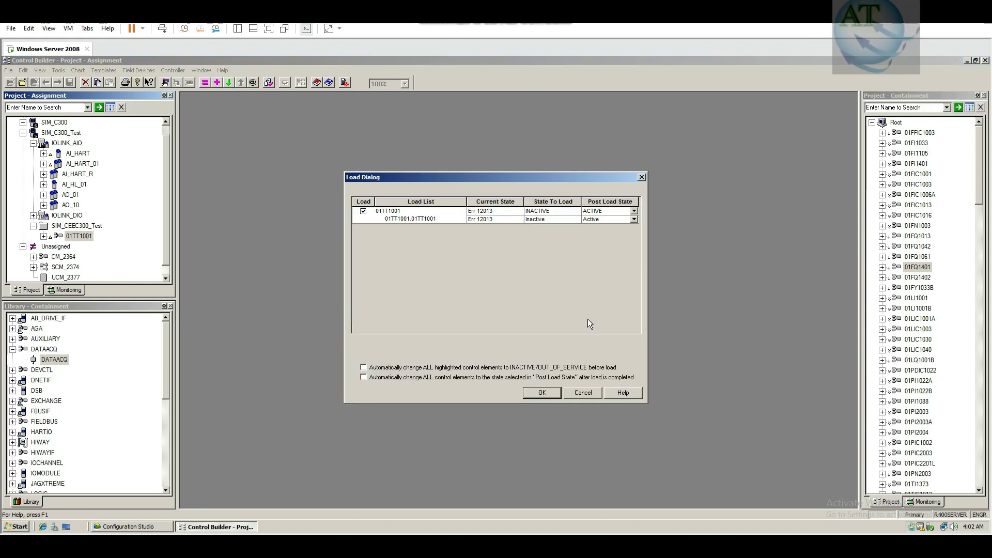
pyautogui.click(405, 368)
pyautogui.click(399, 377)
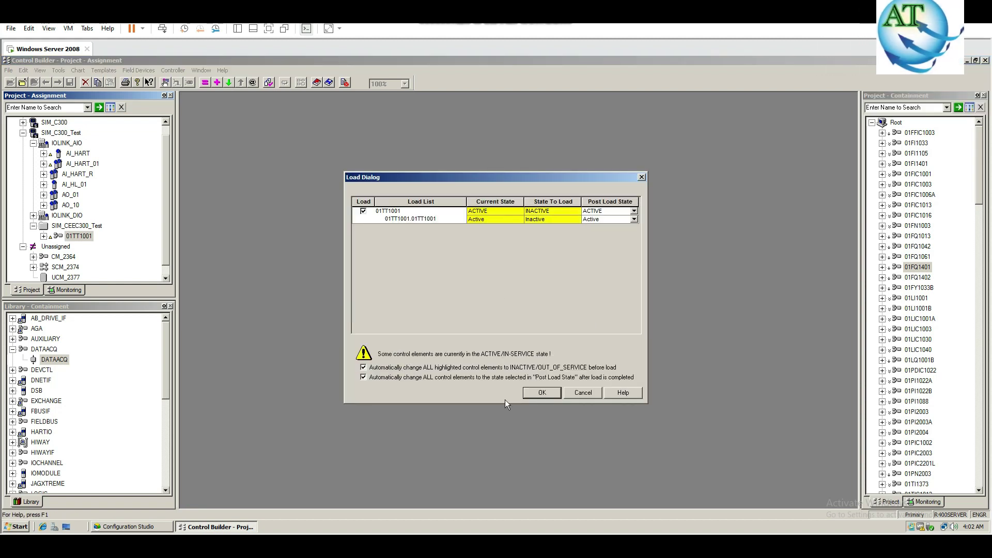
pyautogui.click(540, 394)
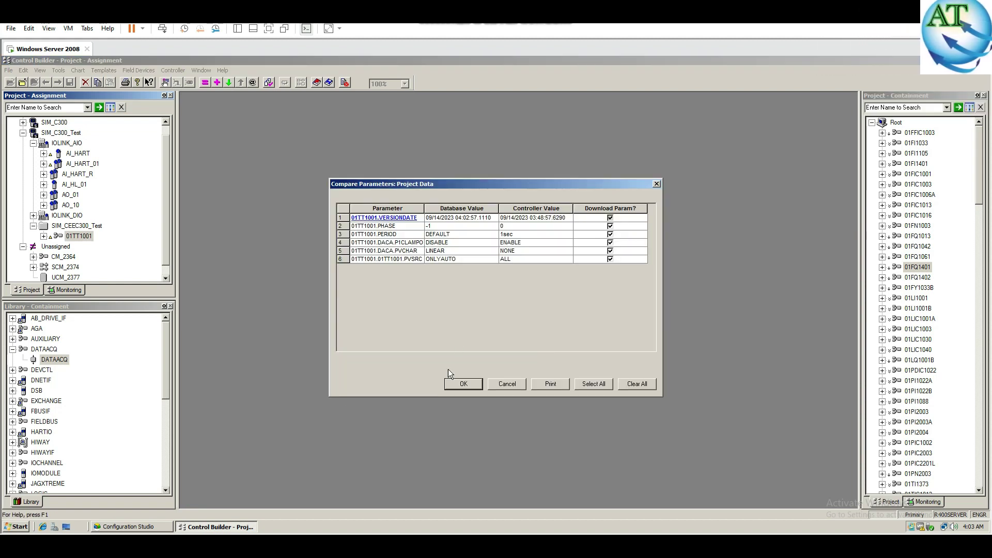
pyautogui.click(468, 386)
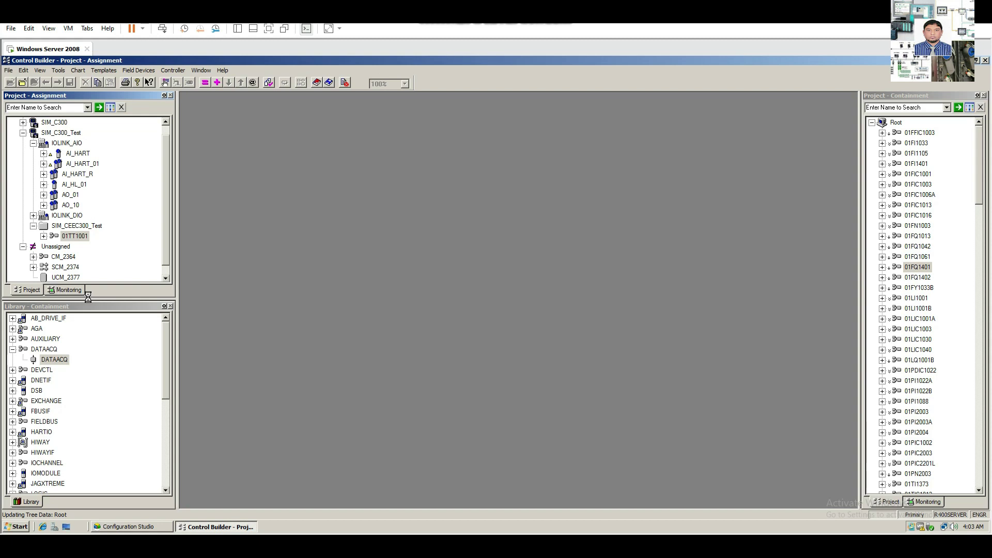
# Open the online monitoring chart of 01TT1001 under SIM_CEEC300_Test and maximize it
pyautogui.click(71, 291)
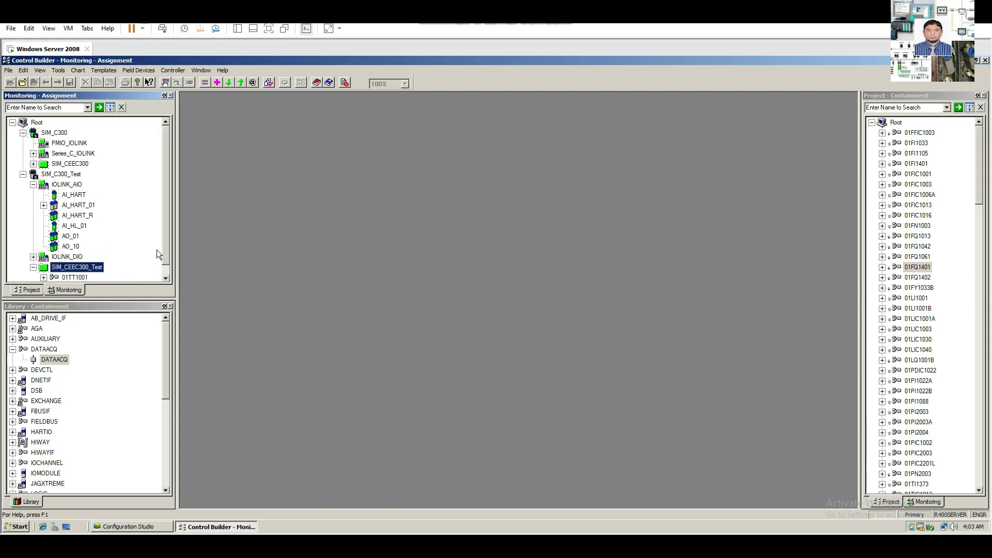
pyautogui.scroll(-1, 167, 255)
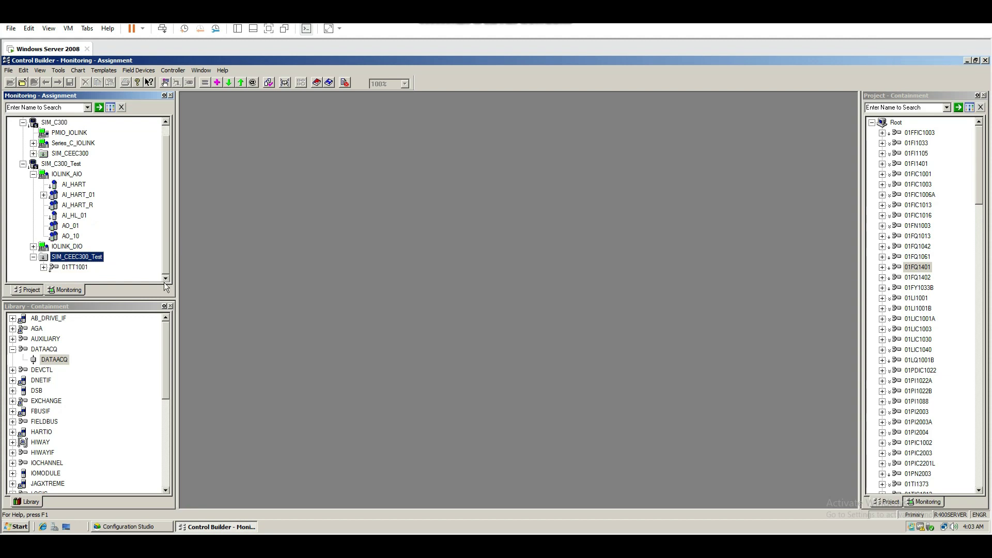
pyautogui.doubleClick(76, 267)
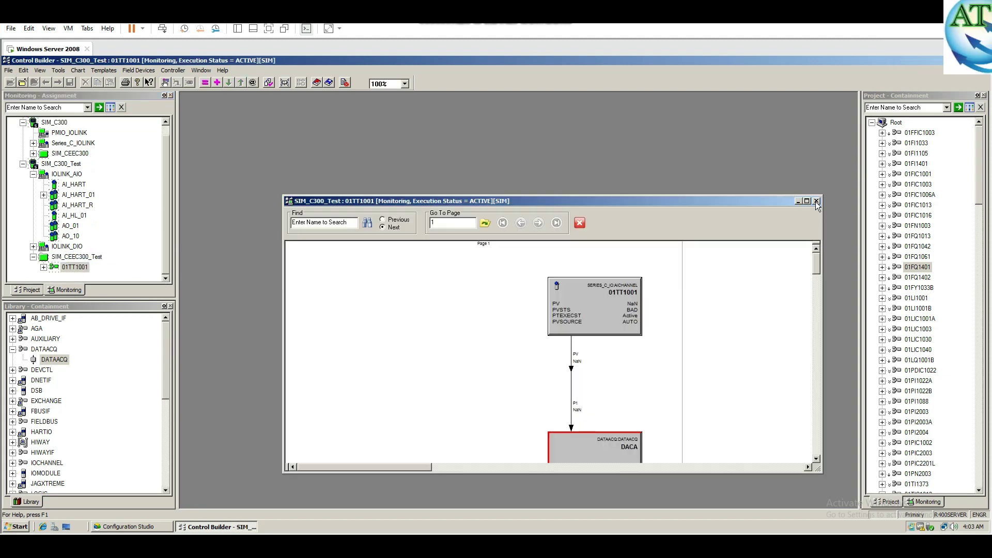
pyautogui.click(807, 201)
# Set the 01TT1001 channel's online PV Source Option to ALL and its PV Source to MAN, accepting both online changes
pyautogui.click(488, 186)
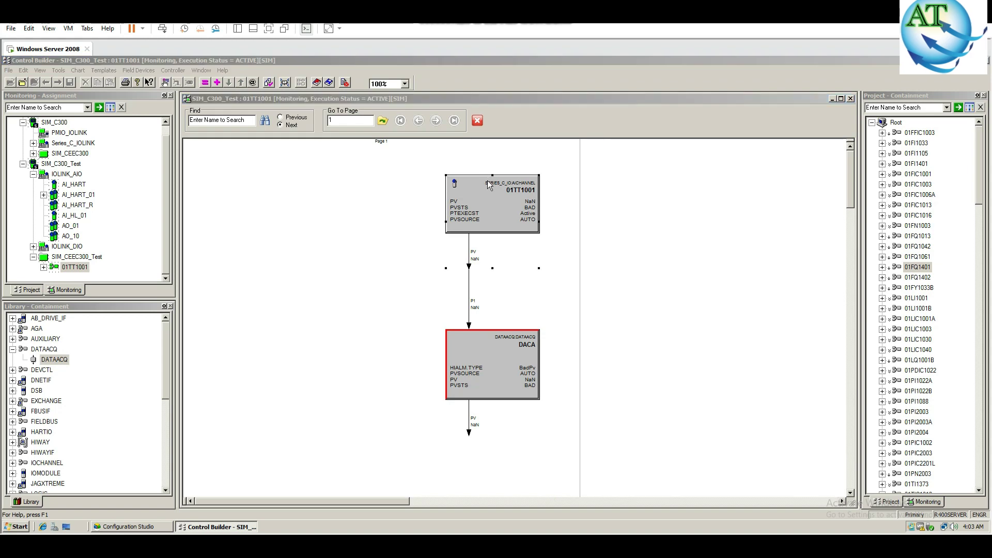
pyautogui.doubleClick(488, 186)
pyautogui.click(373, 154)
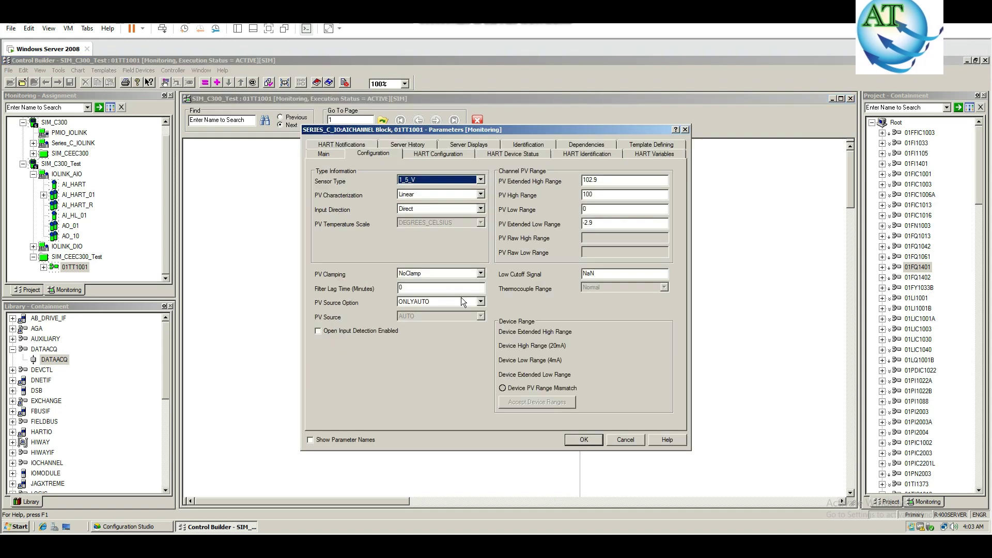
pyautogui.click(462, 302)
pyautogui.click(414, 315)
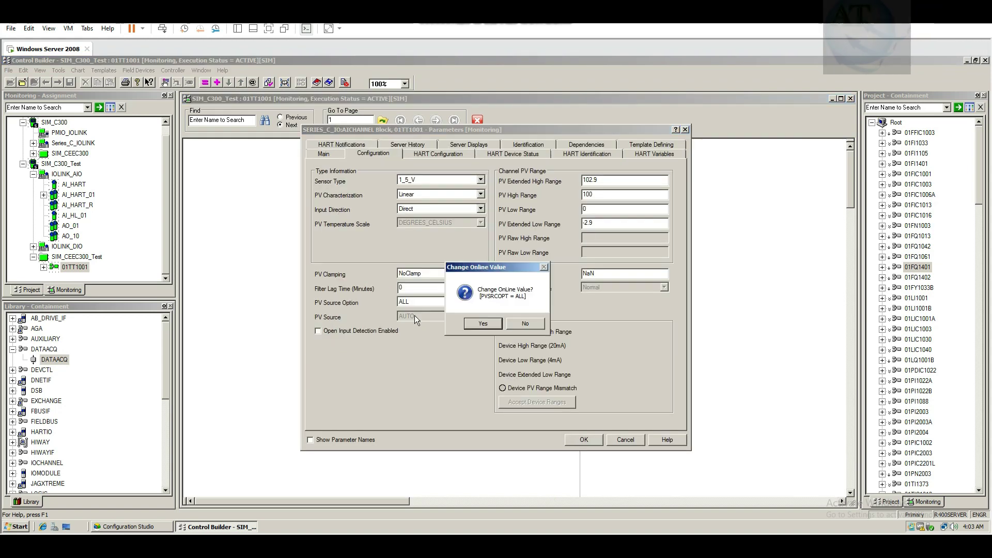
pyautogui.click(483, 325)
pyautogui.click(451, 316)
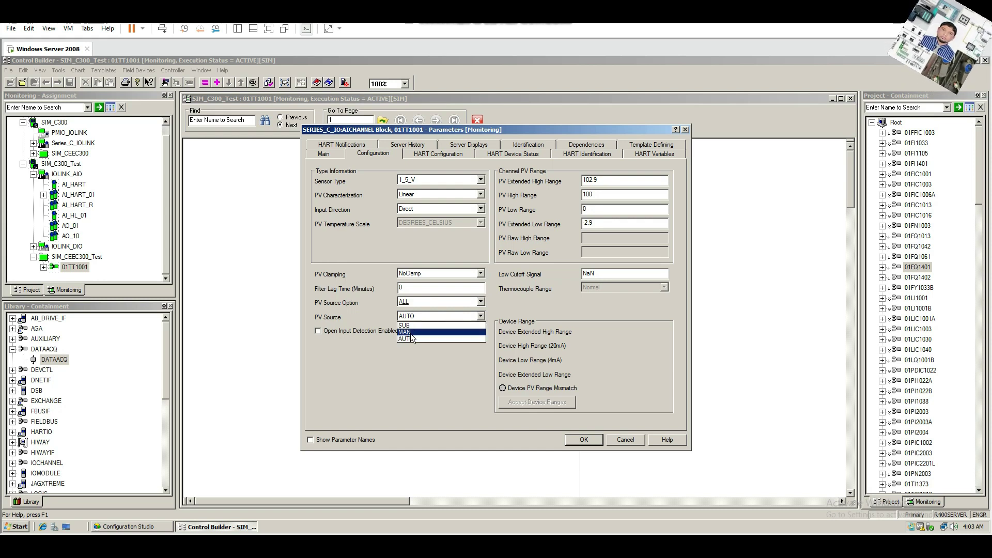
pyautogui.click(411, 334)
pyautogui.click(483, 324)
pyautogui.click(583, 440)
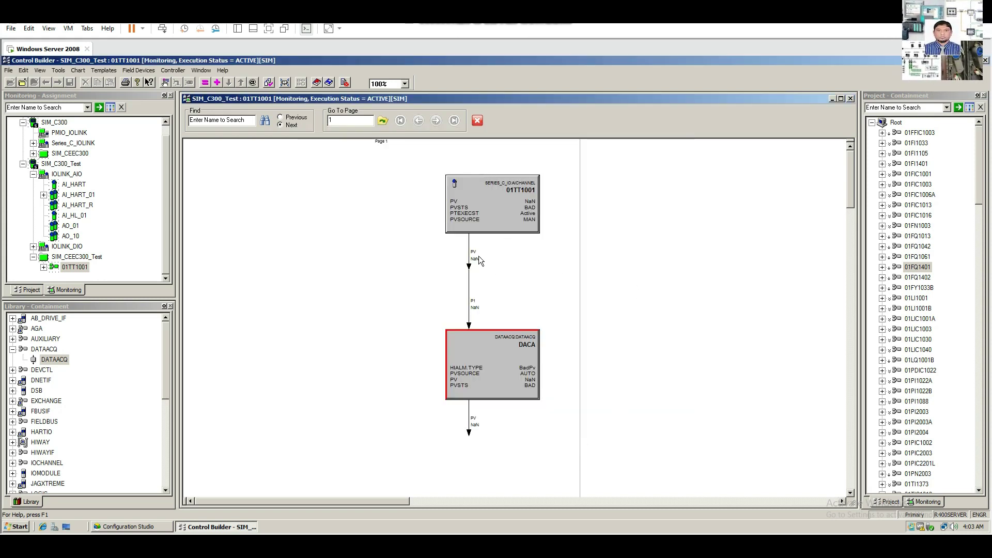
# Change the 01TT1001 channel's online process value to 20, followed by 50, to test the DACA block's scaling
pyautogui.doubleClick(475, 259)
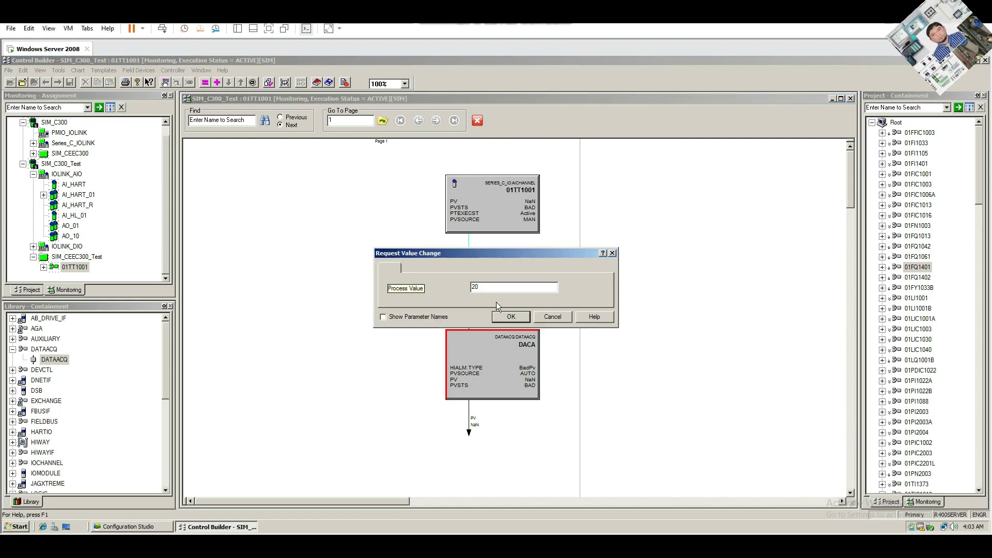
pyautogui.click(512, 314)
pyautogui.click(482, 322)
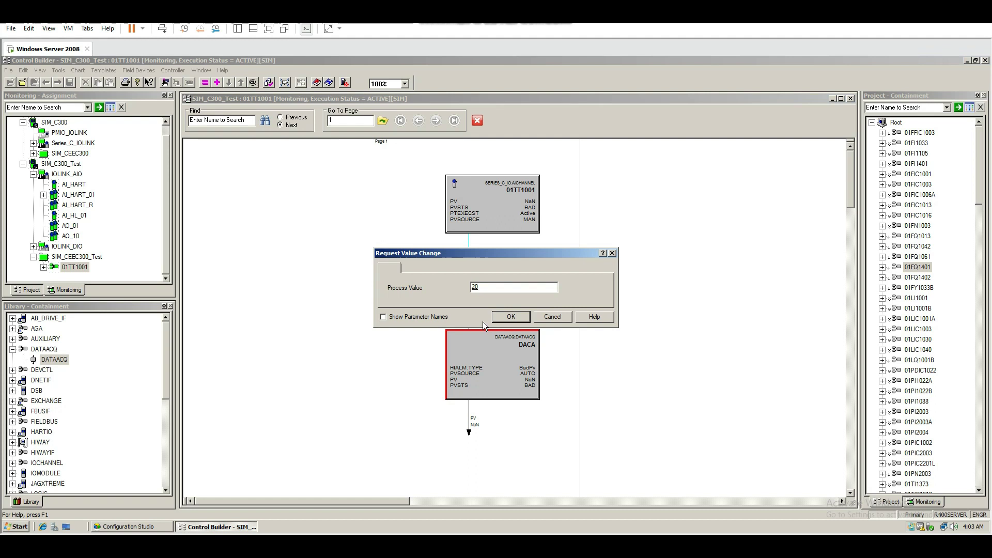
pyautogui.click(510, 317)
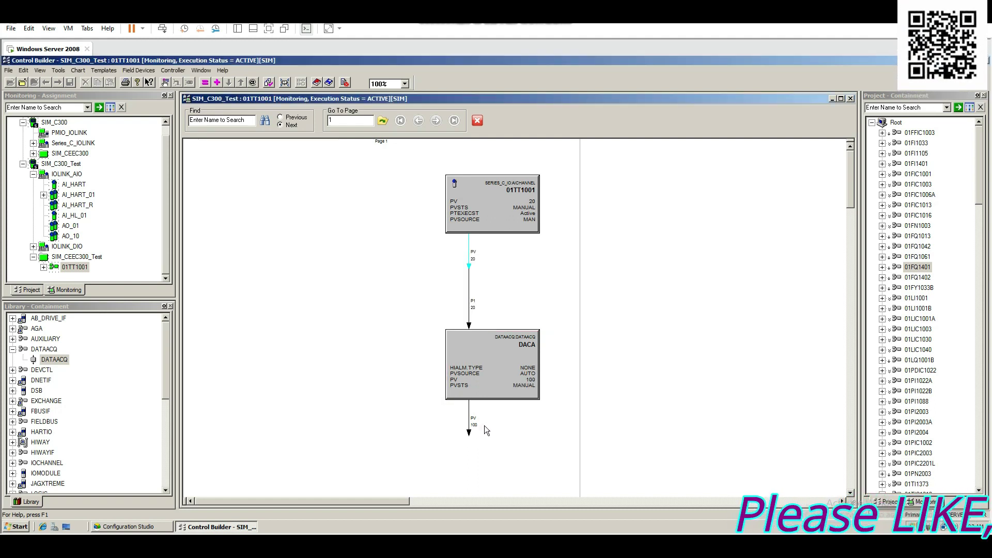
pyautogui.doubleClick(472, 261)
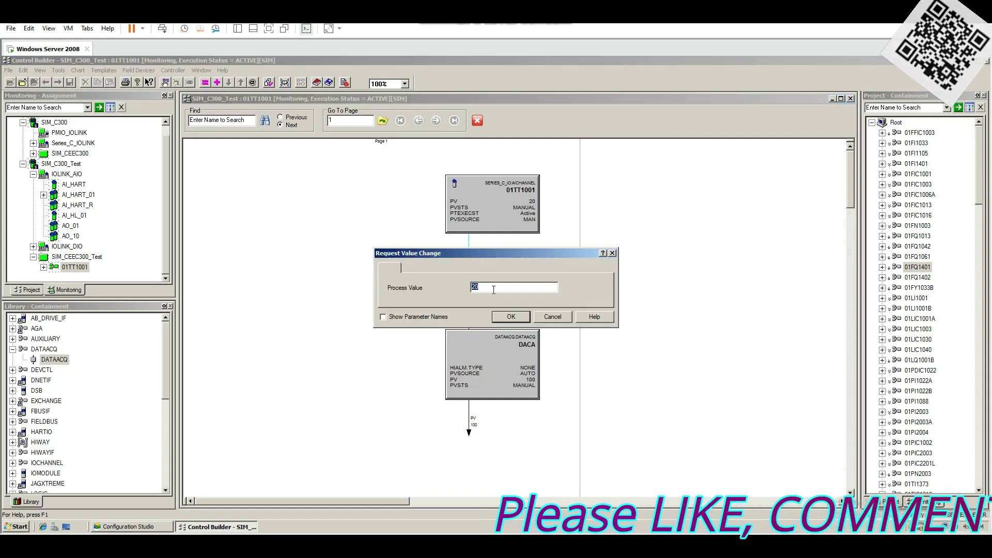
pyautogui.write('50')
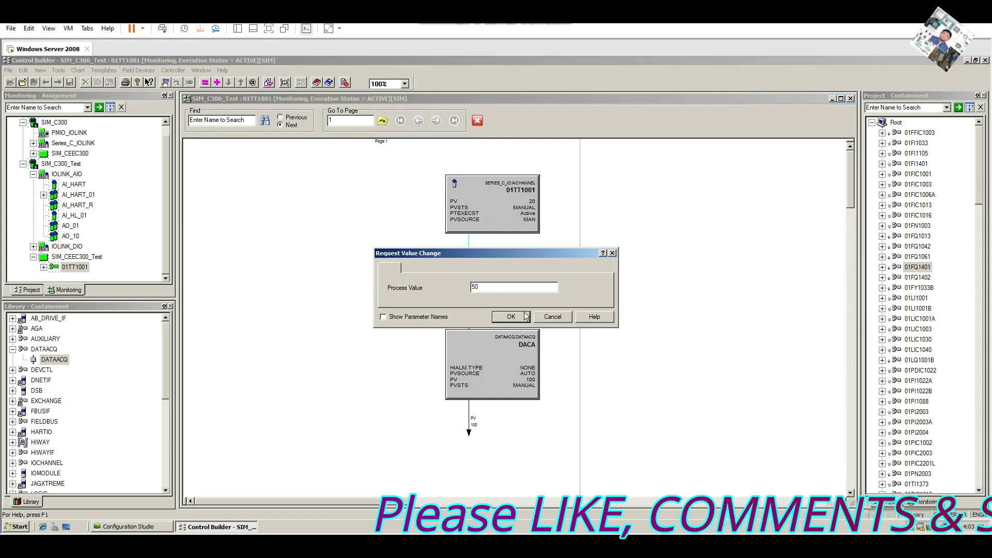
pyautogui.click(526, 317)
pyautogui.press('Return')
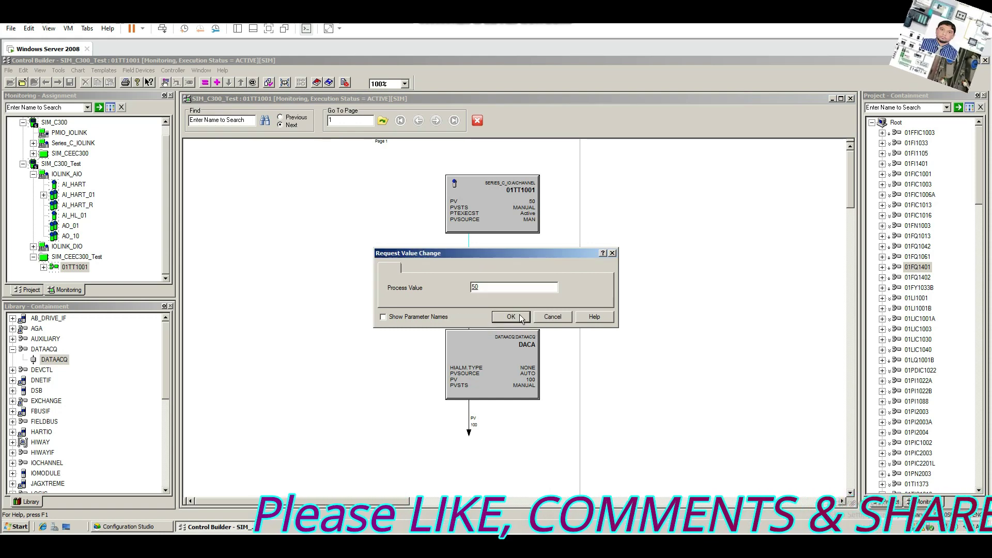
# Check the online DACA block's main parameters, including PV Character, range limits and clamping option, and return to the chart
pyautogui.doubleClick(490, 368)
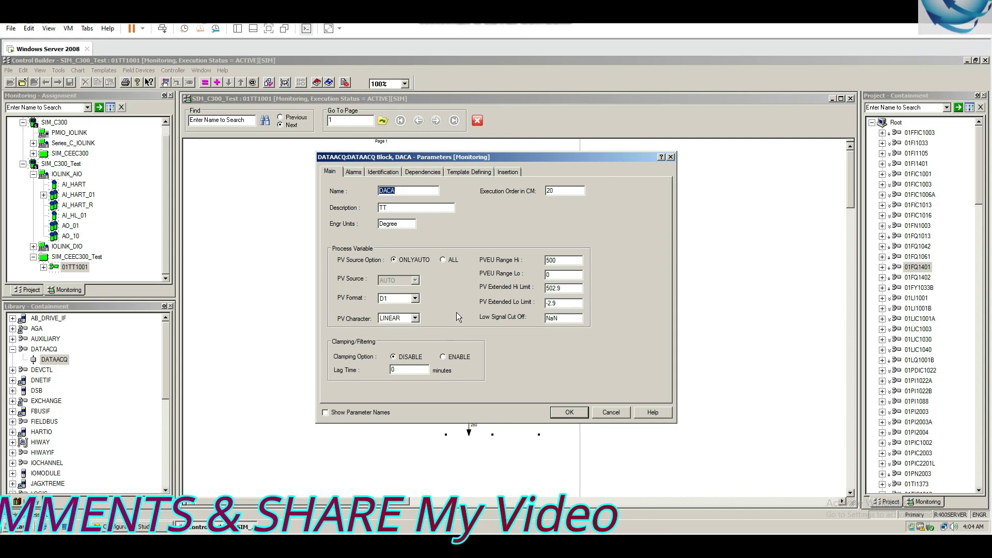
pyautogui.click(571, 413)
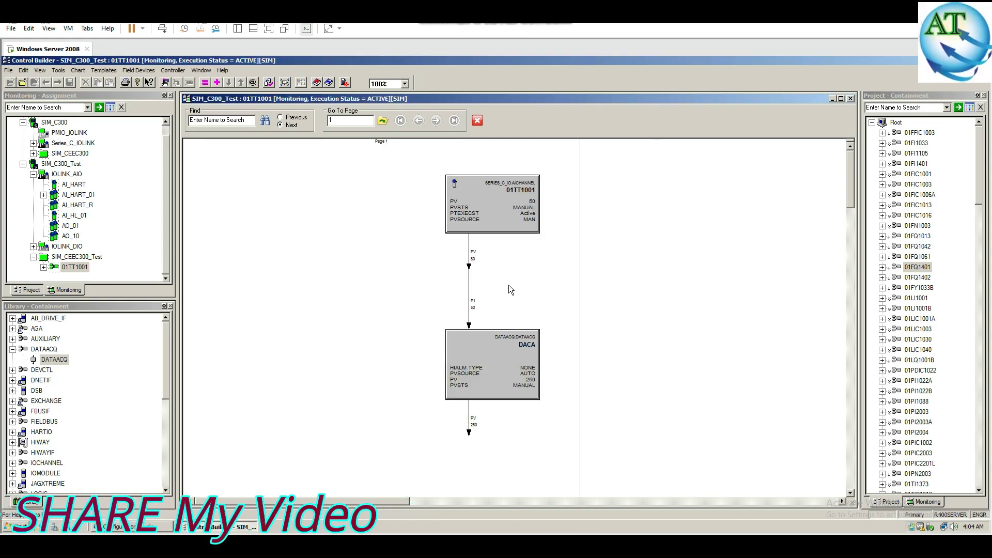
pyautogui.click(65, 291)
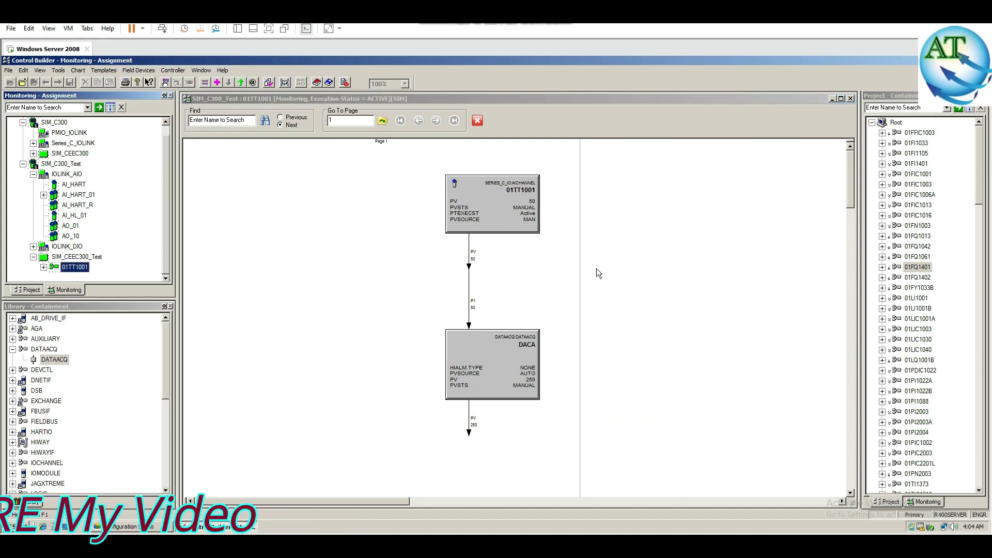
pyautogui.click(622, 287)
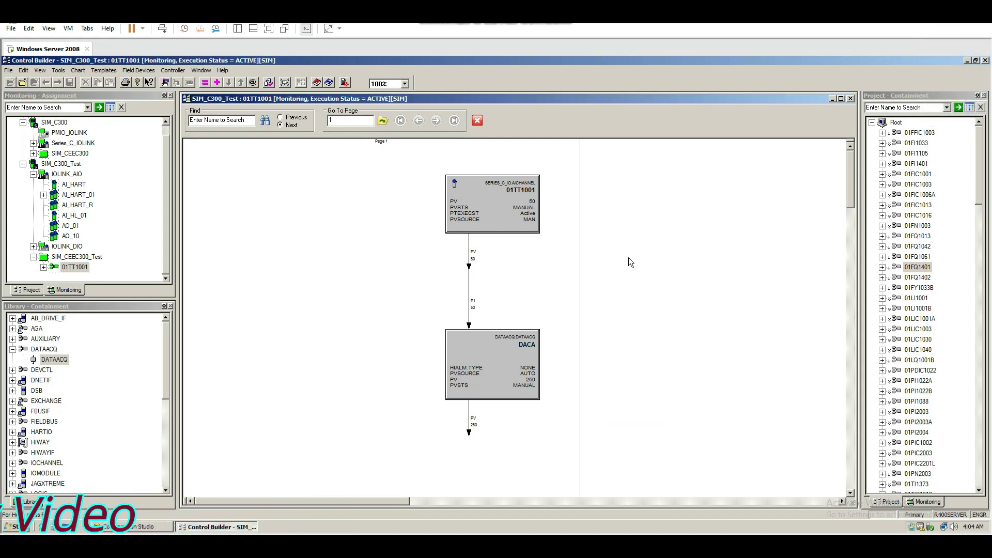